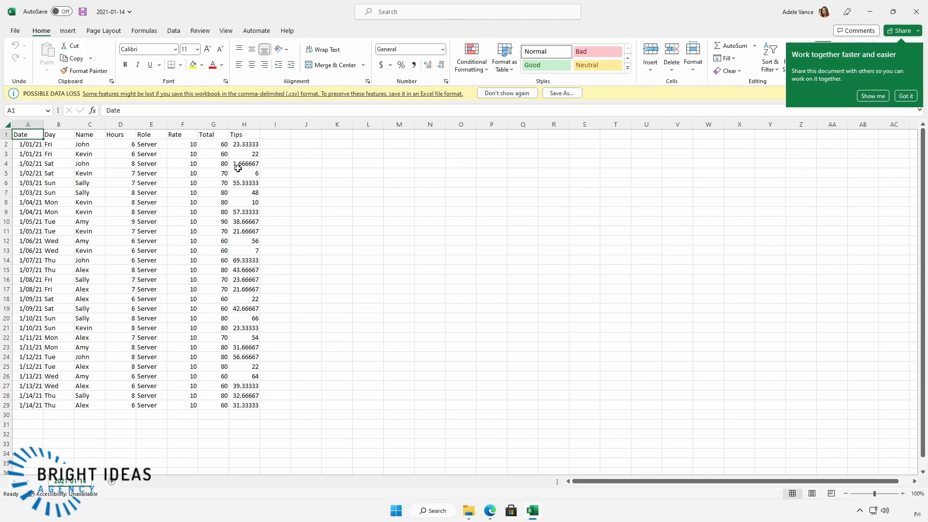
Close the 2021-01-14 payroll file and open the POS2021 workbook from the Demo Restaurant folder at its header row
{"action": "left_click", "coordinate": [917, 11]}
{"action": "left_click", "coordinate": [115, 49]}
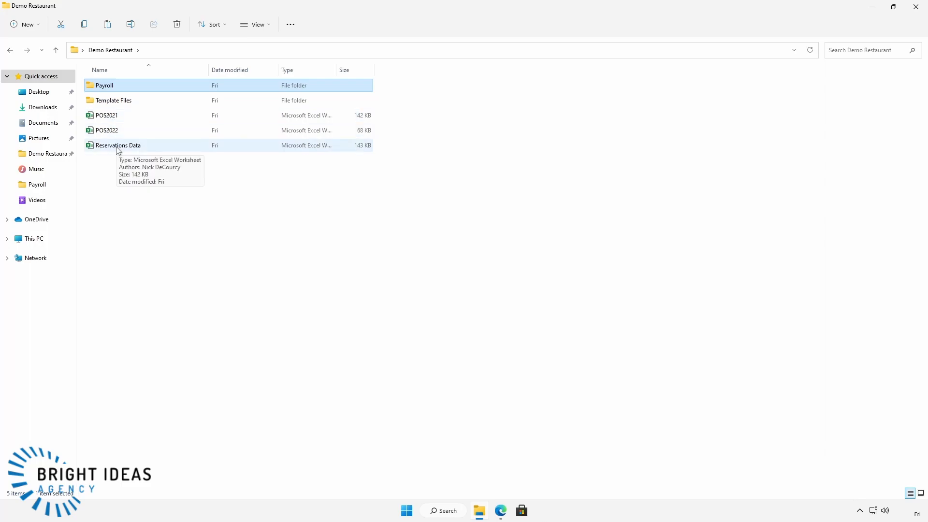
{"action": "double_click", "coordinate": [107, 116]}
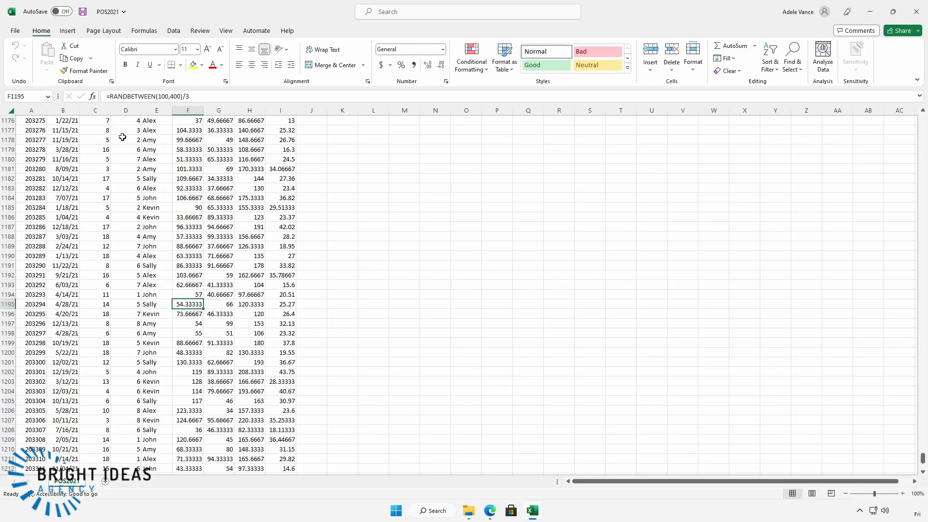
{"action": "scroll", "coordinate": [201, 148], "scroll_direction": "up", "scroll_amount": 14}
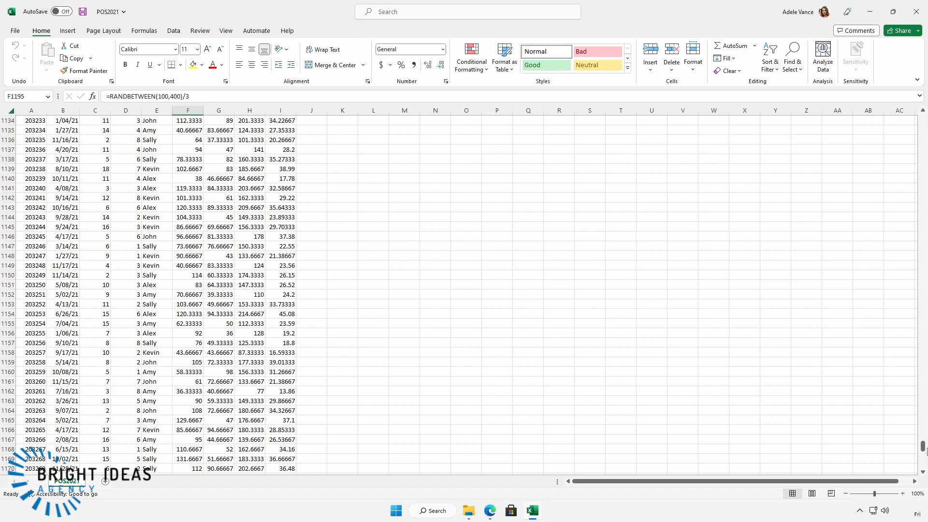
{"action": "left_click_drag", "start_coordinate": [923, 450], "coordinate": [922, 118]}
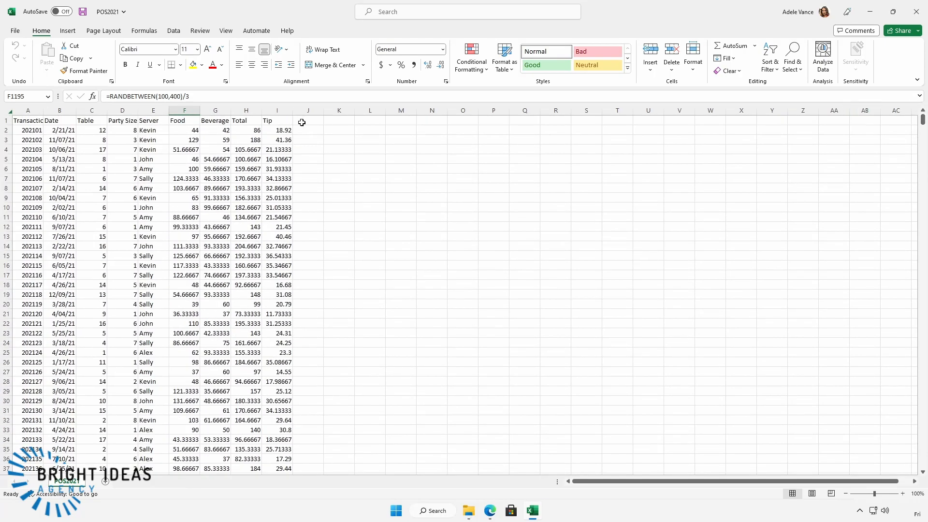
Examine the Date, Party Size, Server, Food, Beverage, Total and Tip columns in POS2021, and close the workbook
{"action": "left_click", "coordinate": [179, 122]}
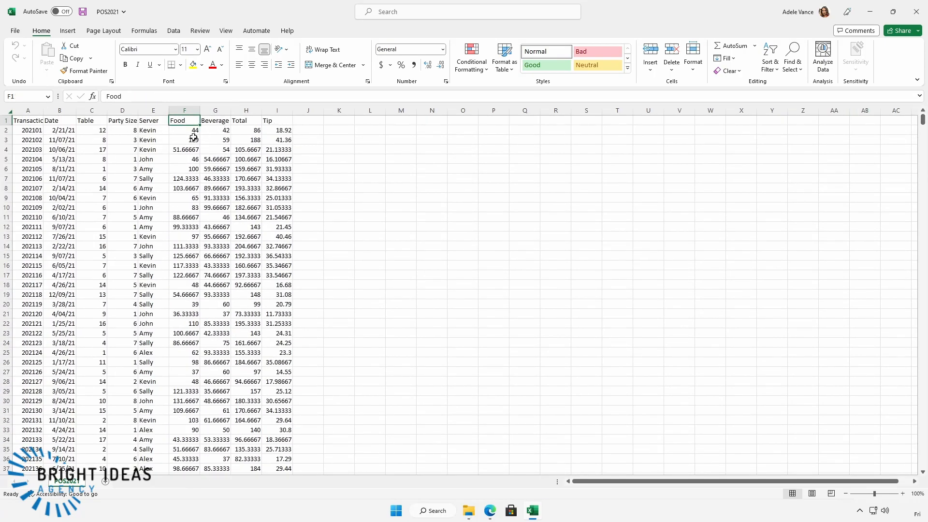
{"action": "left_click", "coordinate": [82, 130]}
{"action": "left_click", "coordinate": [121, 133]}
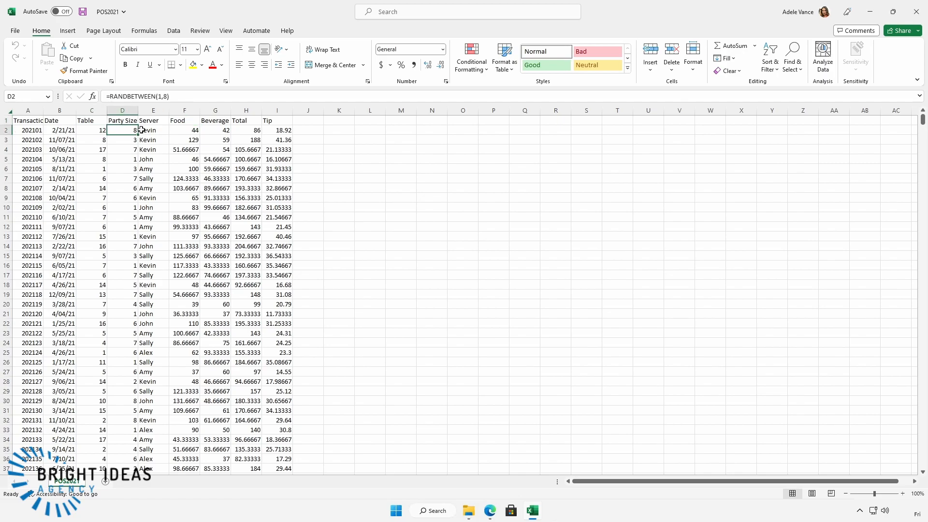
{"action": "left_click", "coordinate": [142, 132]}
{"action": "left_click", "coordinate": [183, 130]}
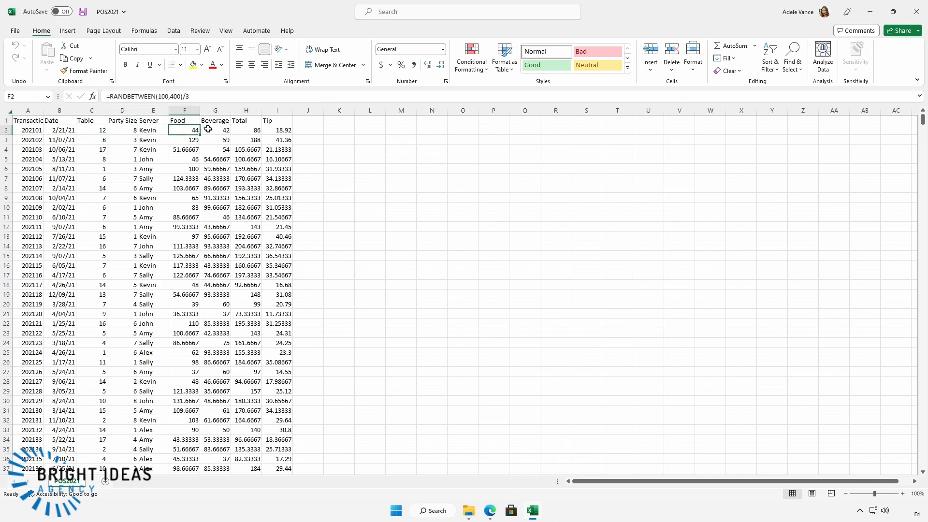
{"action": "left_click", "coordinate": [218, 131]}
{"action": "left_click", "coordinate": [242, 131]}
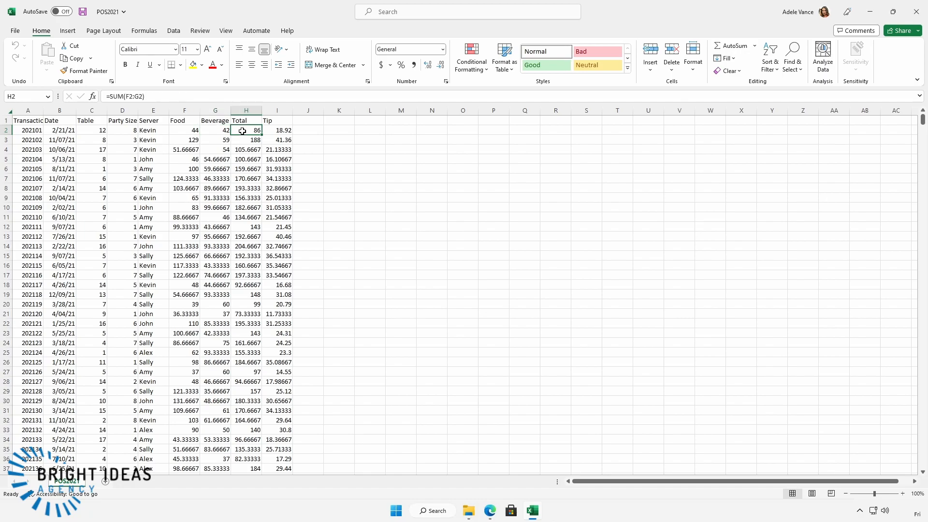
{"action": "left_click", "coordinate": [282, 130]}
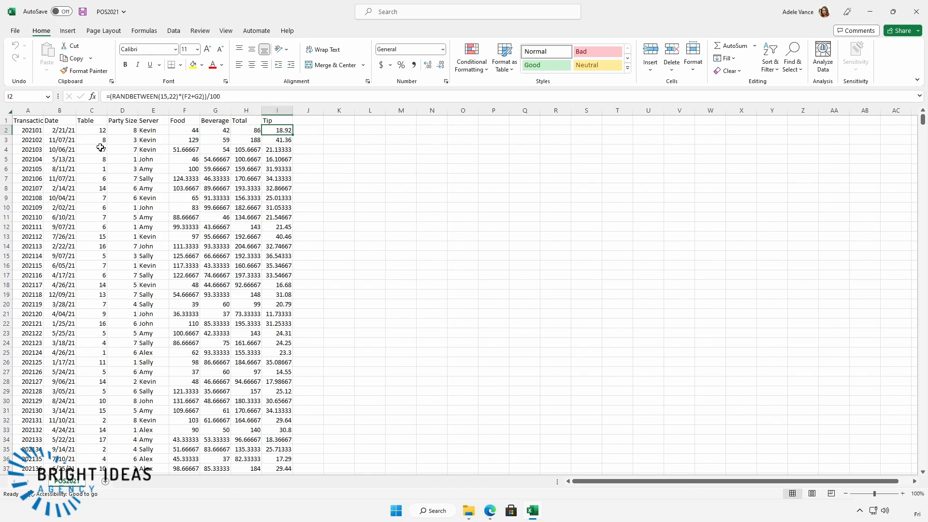
{"action": "left_click", "coordinate": [61, 131]}
{"action": "left_click", "coordinate": [916, 11]}
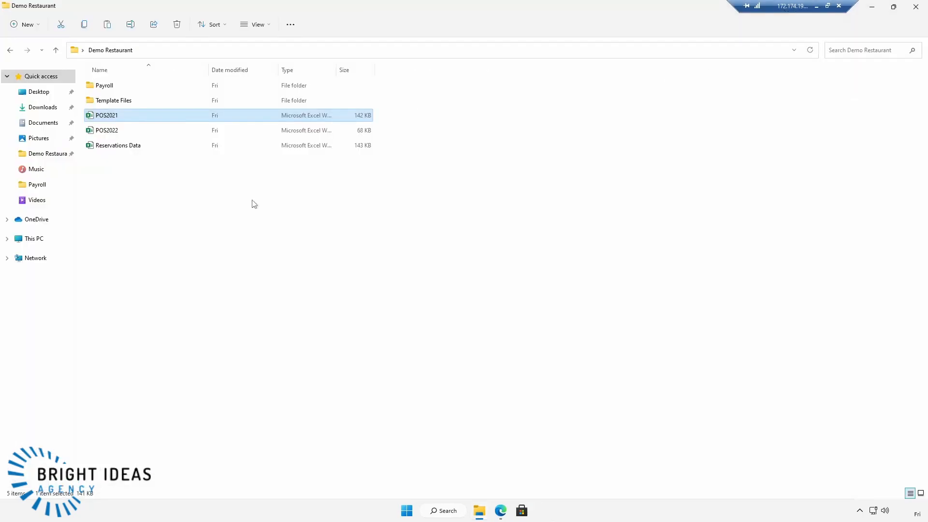
Open the POS2022 workbook, examine how its dates are split into Year, Month and Day columns, and close it
{"action": "double_click", "coordinate": [138, 131]}
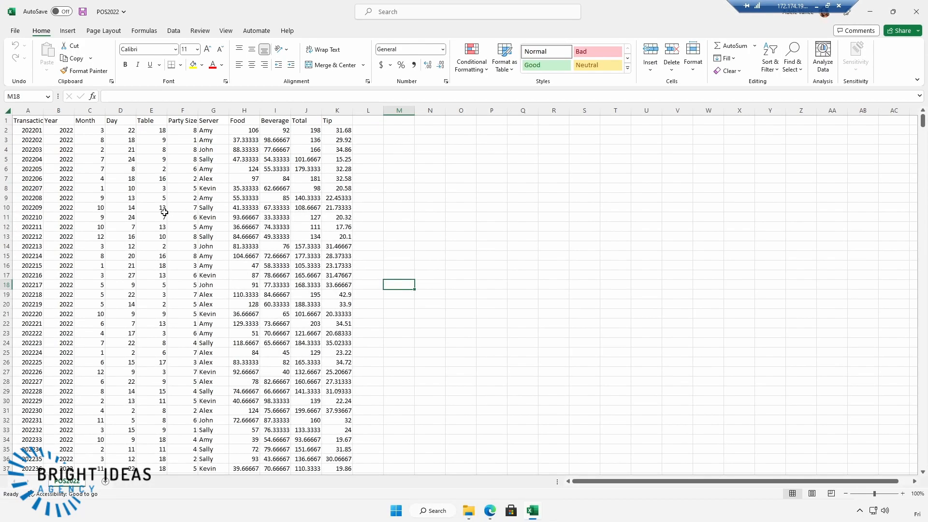
{"action": "left_click", "coordinate": [145, 172]}
{"action": "left_click", "coordinate": [226, 155]}
{"action": "left_click_drag", "start_coordinate": [82, 122], "coordinate": [154, 122]}
{"action": "left_click", "coordinate": [89, 139]}
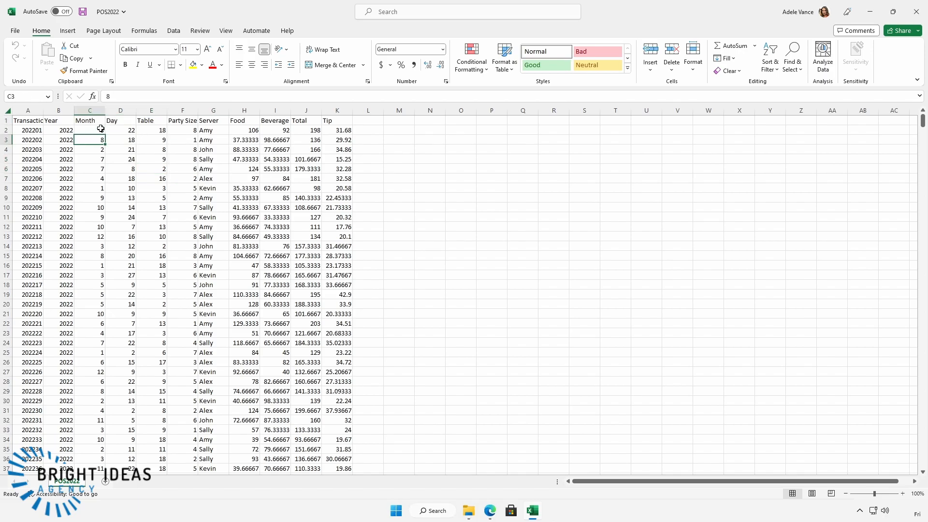
{"action": "left_click", "coordinate": [65, 128]}
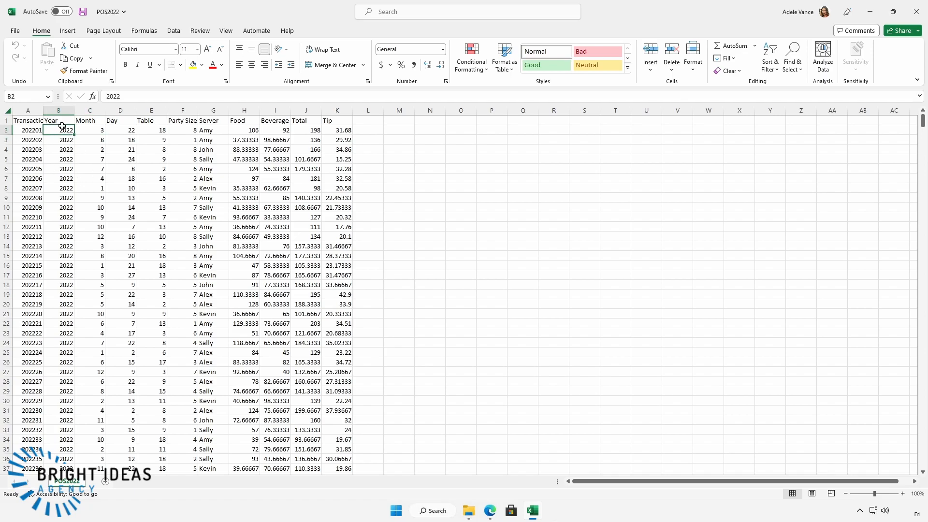
{"action": "left_click", "coordinate": [916, 11]}
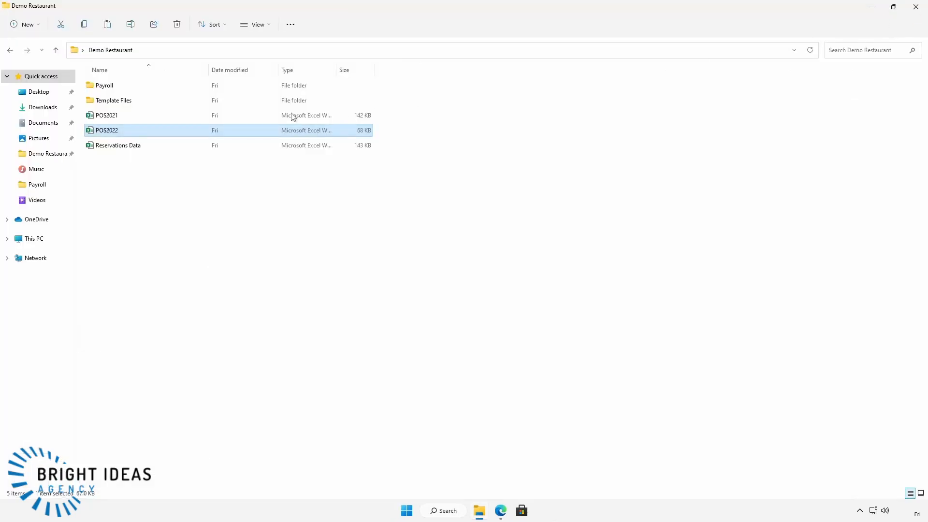
Open the Reservations Data workbook, review its records and column headers, and close both the workbook and the folder window
{"action": "double_click", "coordinate": [118, 146]}
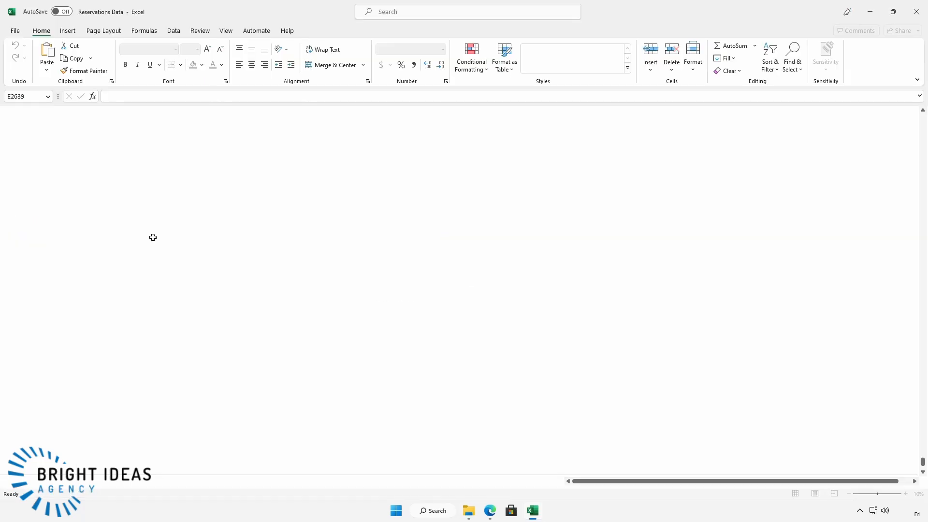
{"action": "scroll", "coordinate": [128, 238], "scroll_direction": "down", "scroll_amount": 15}
{"action": "scroll", "coordinate": [118, 263], "scroll_direction": "up", "scroll_amount": 17}
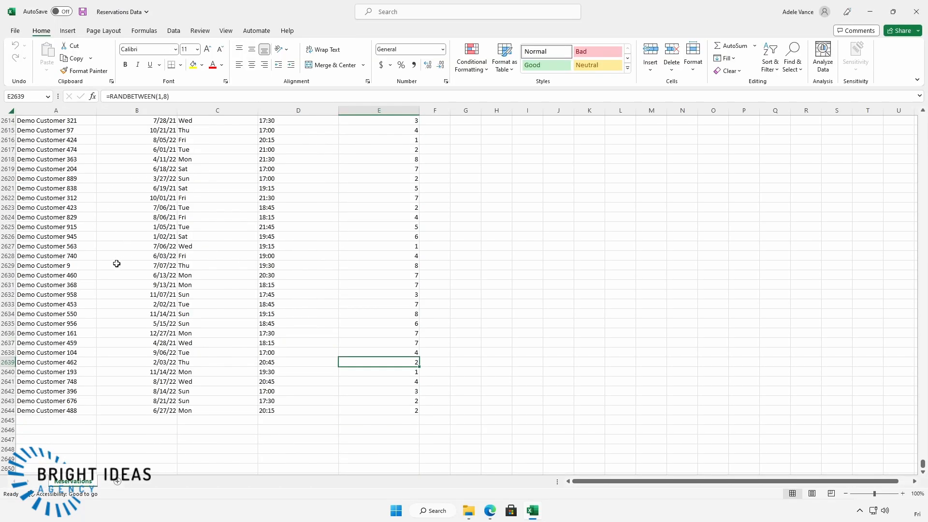
{"action": "scroll", "coordinate": [119, 259], "scroll_direction": "up", "scroll_amount": 20}
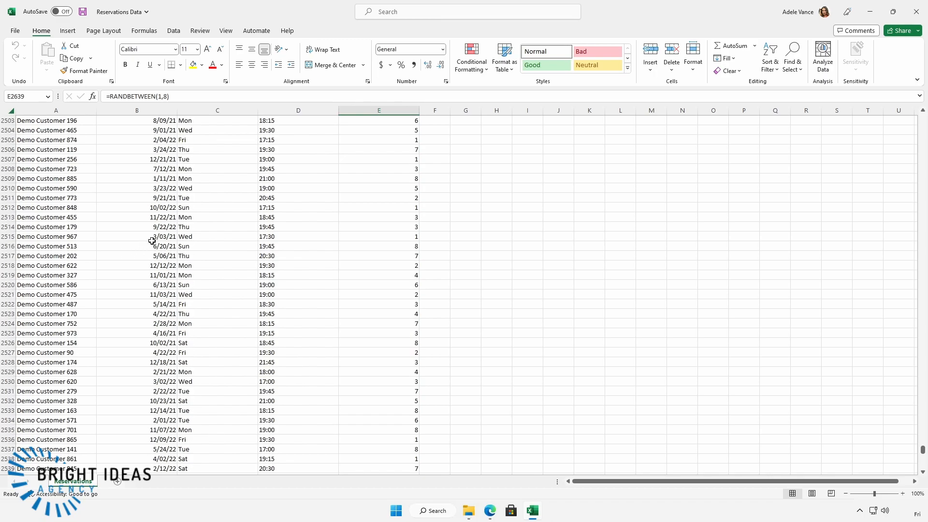
{"action": "scroll", "coordinate": [207, 222], "scroll_direction": "up", "scroll_amount": 20}
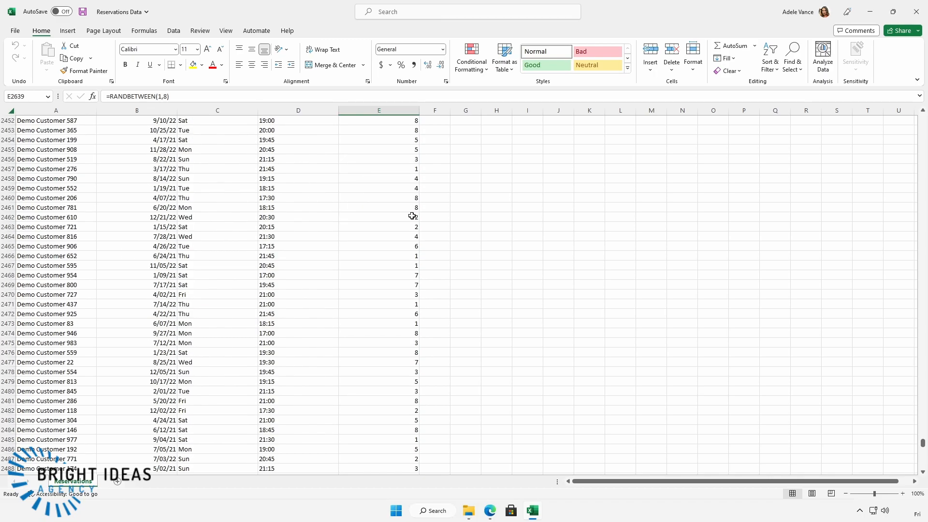
{"action": "left_click_drag", "start_coordinate": [923, 440], "coordinate": [923, 117]}
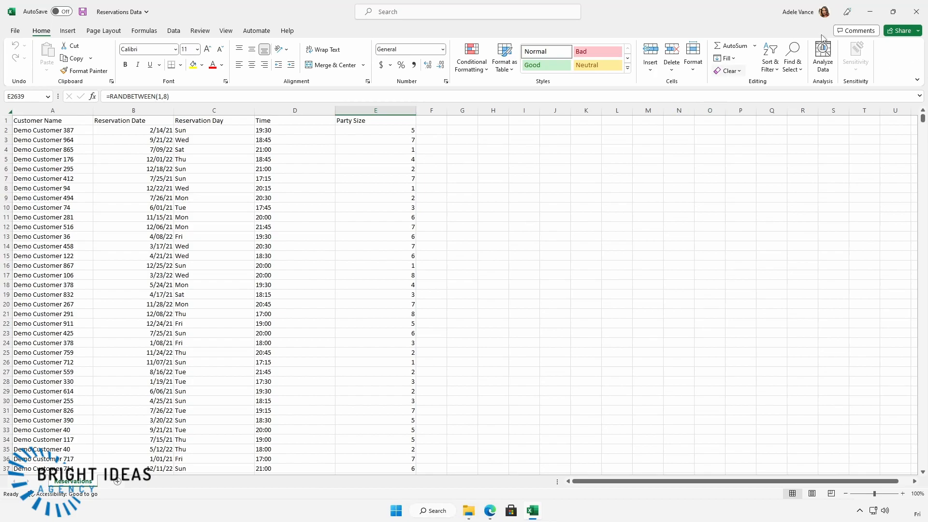
{"action": "left_click", "coordinate": [917, 11]}
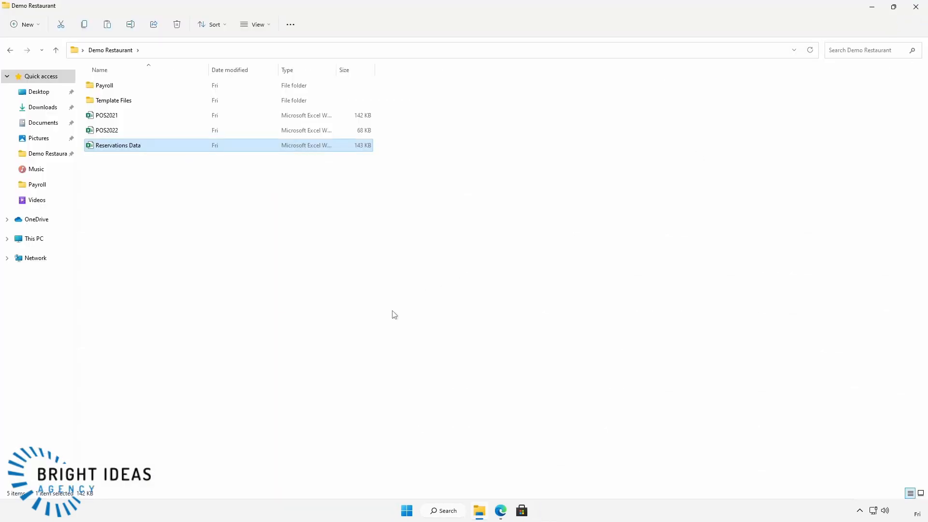
{"action": "left_click", "coordinate": [917, 11]}
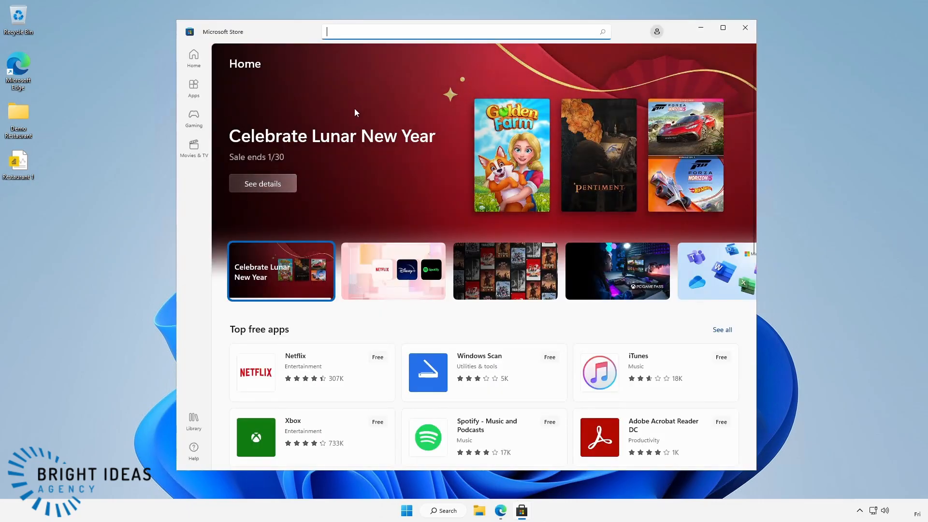
Search the Microsoft Store for "power bi" and choose the Power BI Desktop app
{"action": "type", "text": "power bi"}
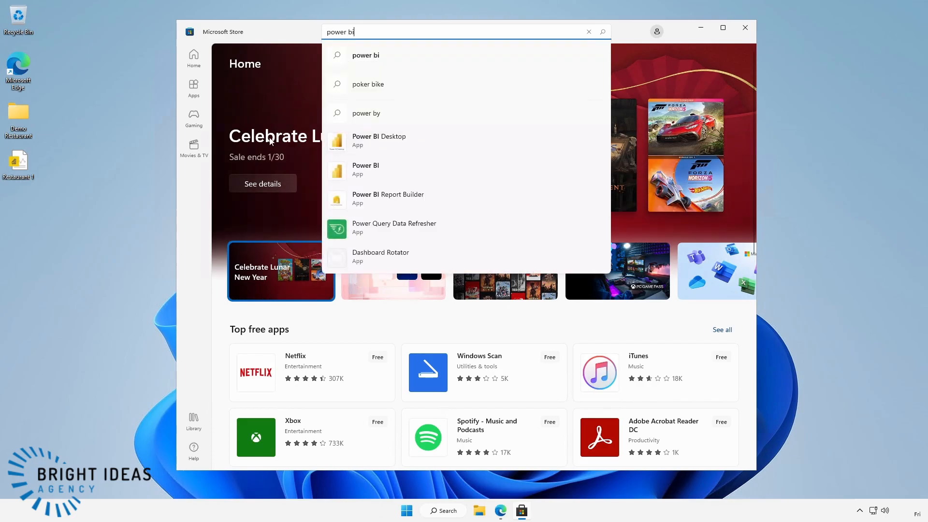
{"action": "left_click", "coordinate": [378, 143]}
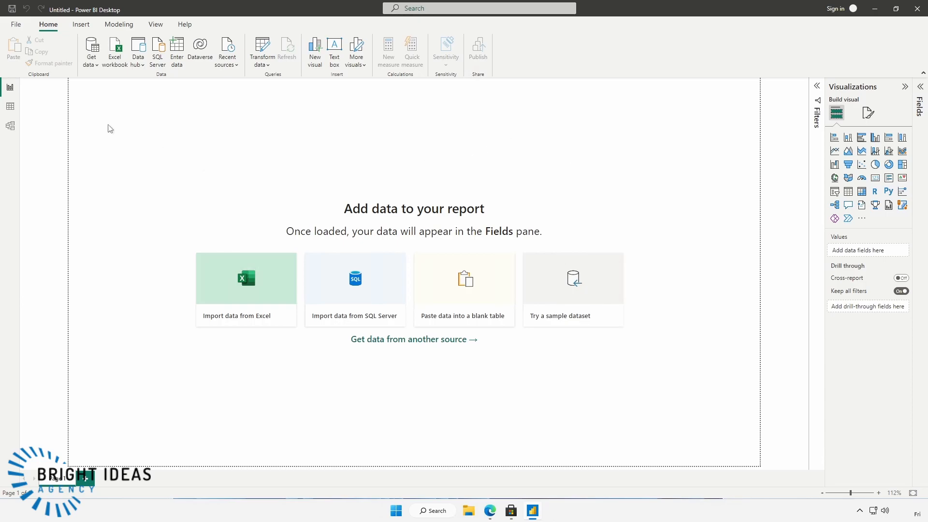
Review the available data connectors in Get Data and connect using Excel Workbook from the File category
{"action": "left_click", "coordinate": [90, 43]}
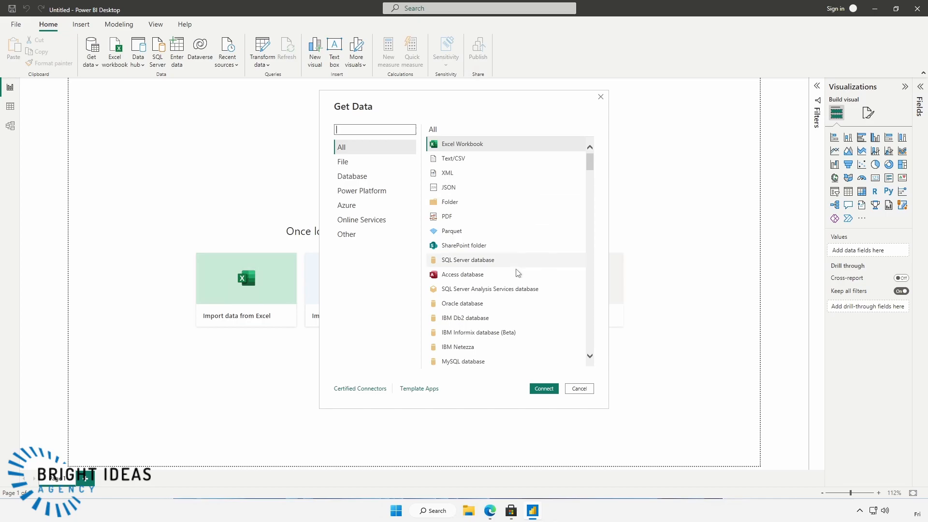
{"action": "left_click_drag", "start_coordinate": [589, 164], "coordinate": [586, 325]}
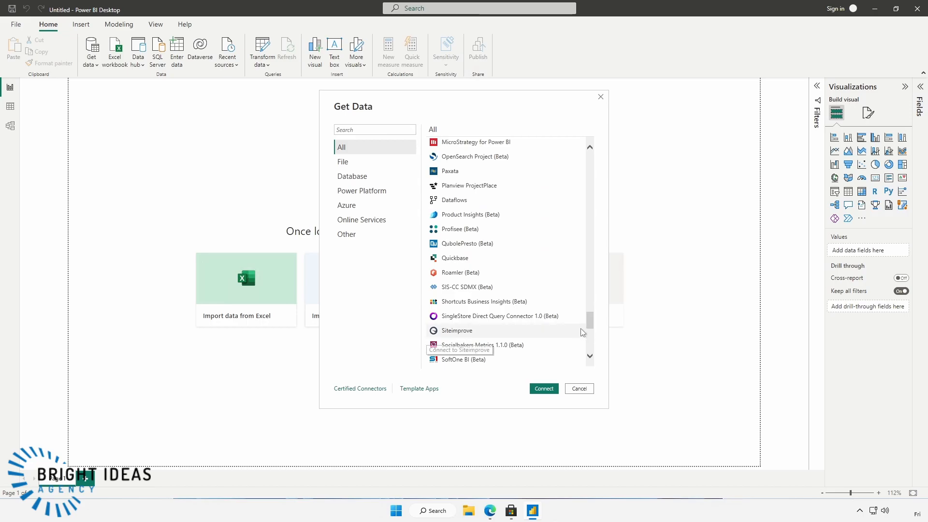
{"action": "left_click_drag", "start_coordinate": [593, 320], "coordinate": [588, 218]}
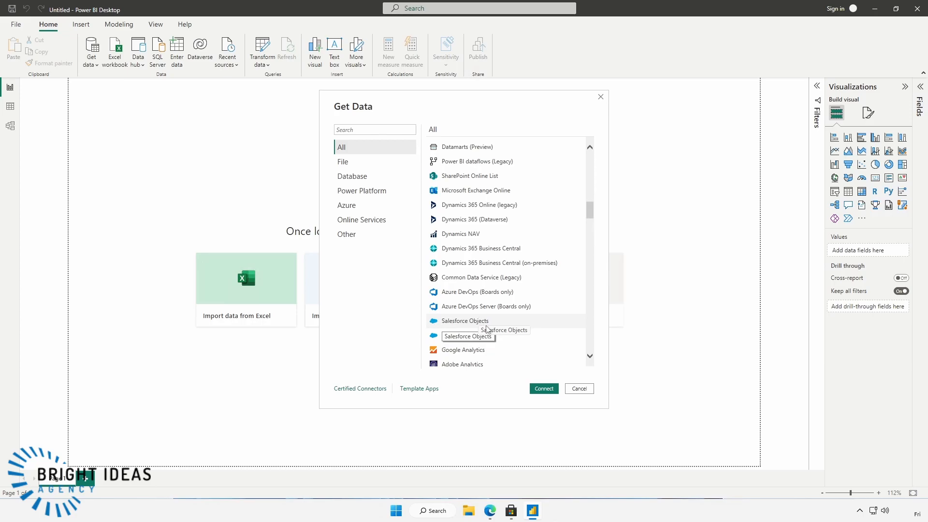
{"action": "left_click", "coordinate": [345, 163]}
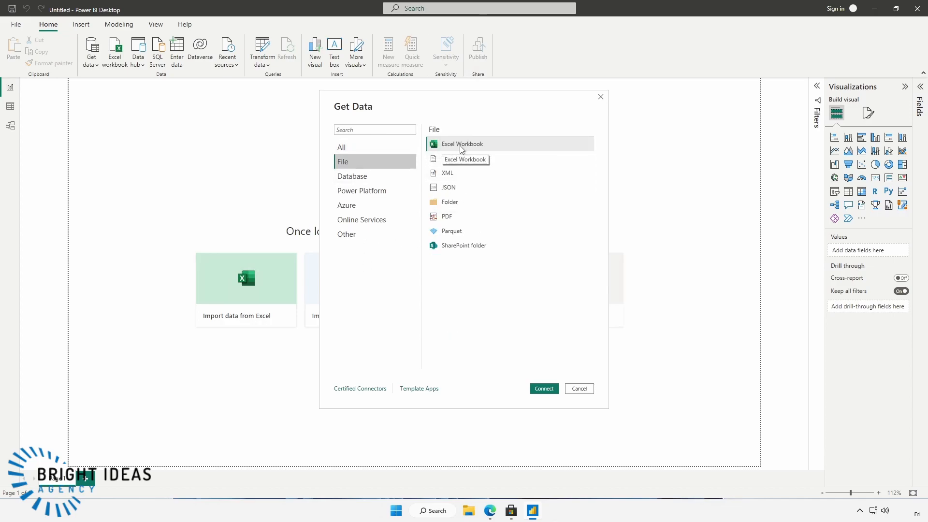
{"action": "left_click", "coordinate": [543, 389]}
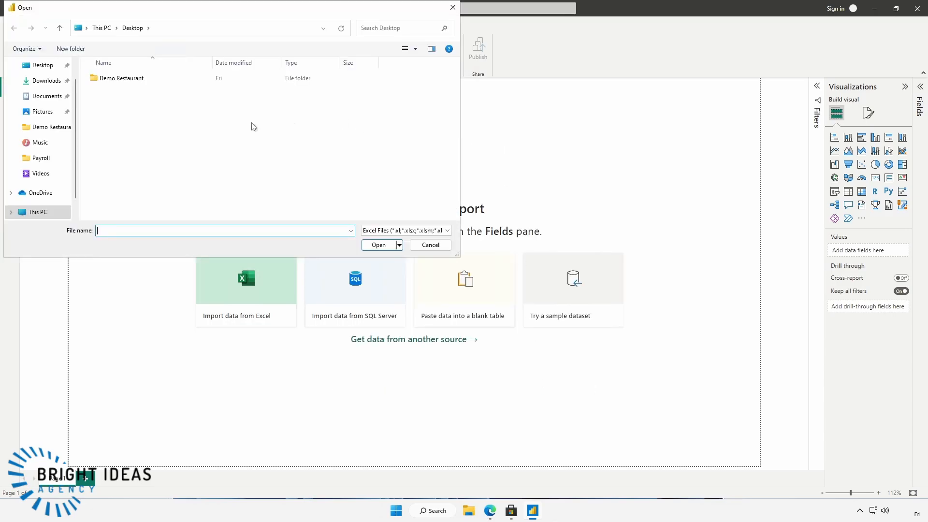
Choose the Reservations Data workbook in the Demo Restaurant folder as the Excel data source
{"action": "double_click", "coordinate": [118, 81]}
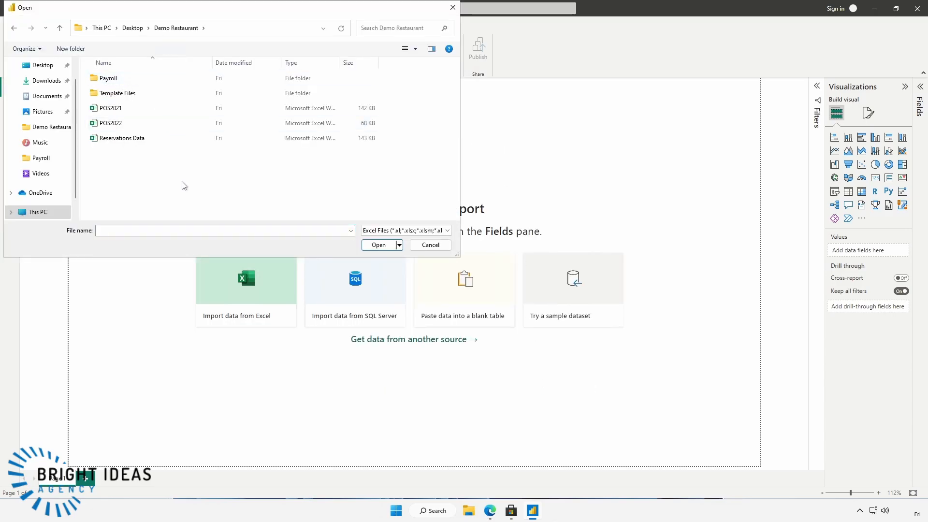
{"action": "left_click", "coordinate": [110, 141]}
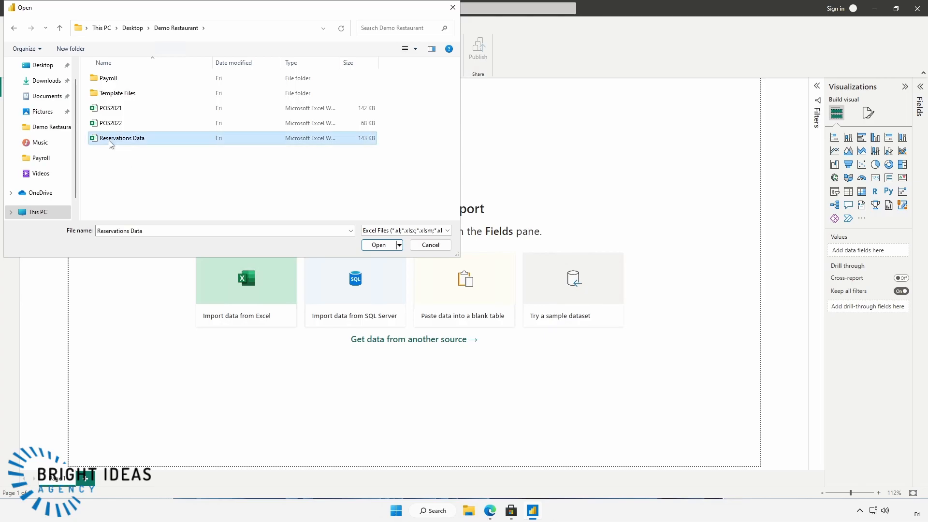
{"action": "left_click", "coordinate": [377, 245]}
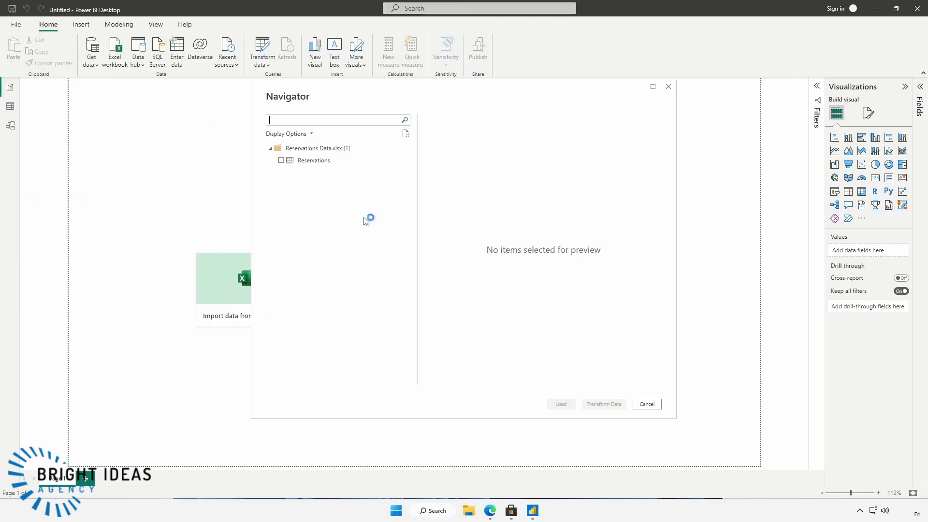
Select the Reservations sheet, preview its columns, and bring it into the Power Query Editor for transformation
{"action": "left_click", "coordinate": [281, 161]}
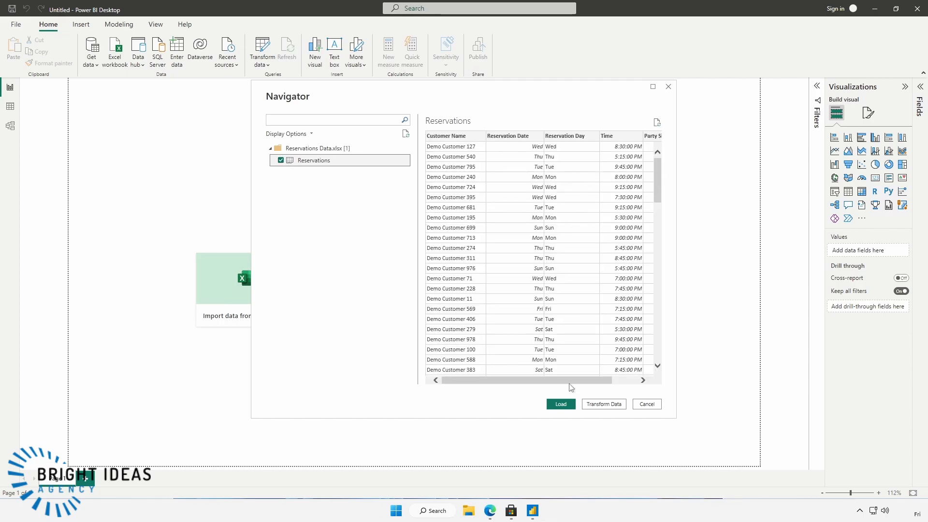
{"action": "left_click_drag", "start_coordinate": [548, 381], "coordinate": [468, 371]}
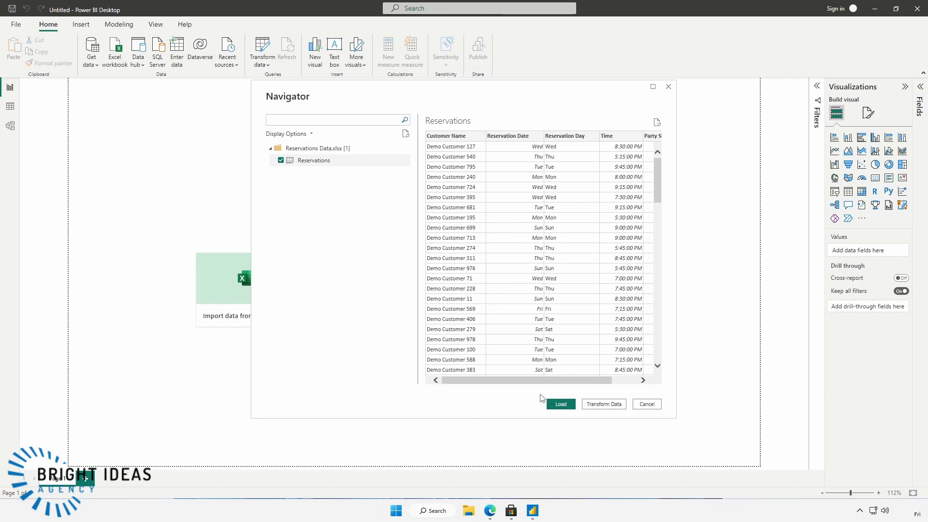
{"action": "left_click_drag", "start_coordinate": [495, 381], "coordinate": [598, 376]}
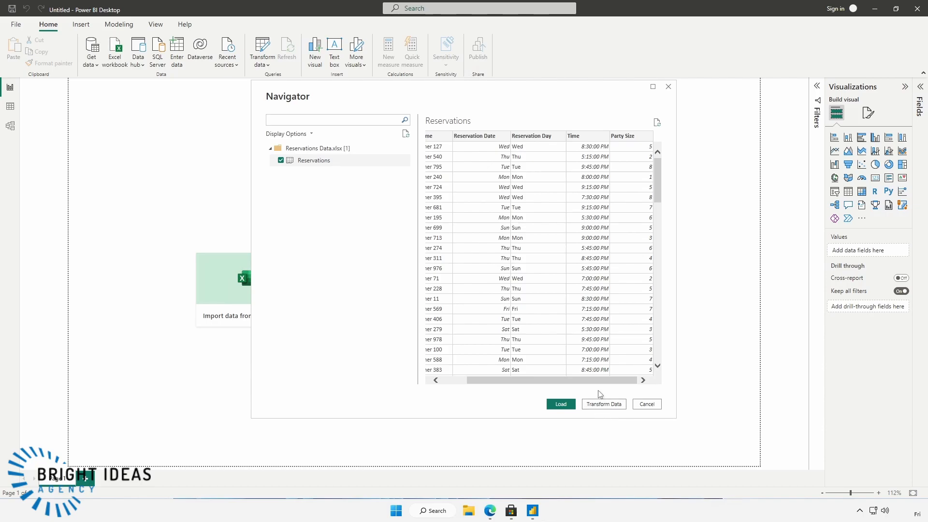
{"action": "left_click", "coordinate": [600, 405]}
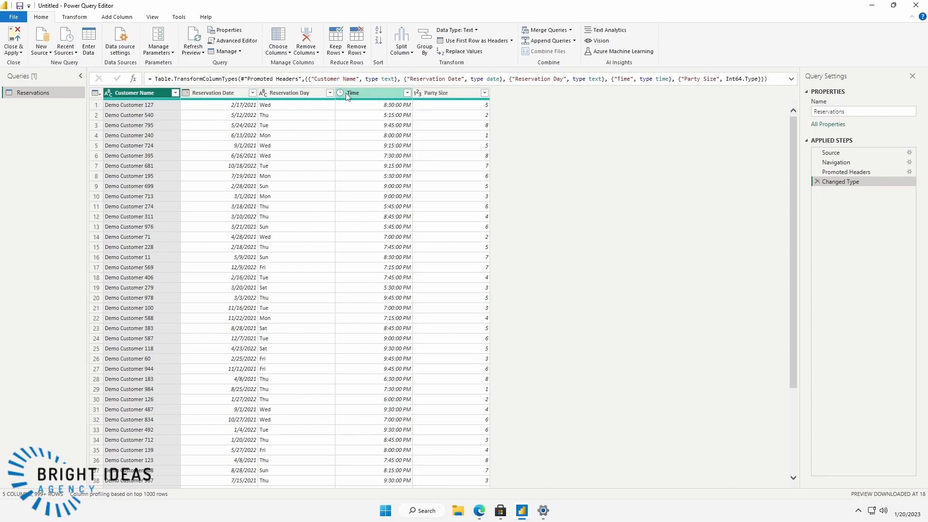
Check which data type is assigned to the Party Size column in the Reservations query
{"action": "right_click", "coordinate": [455, 98]}
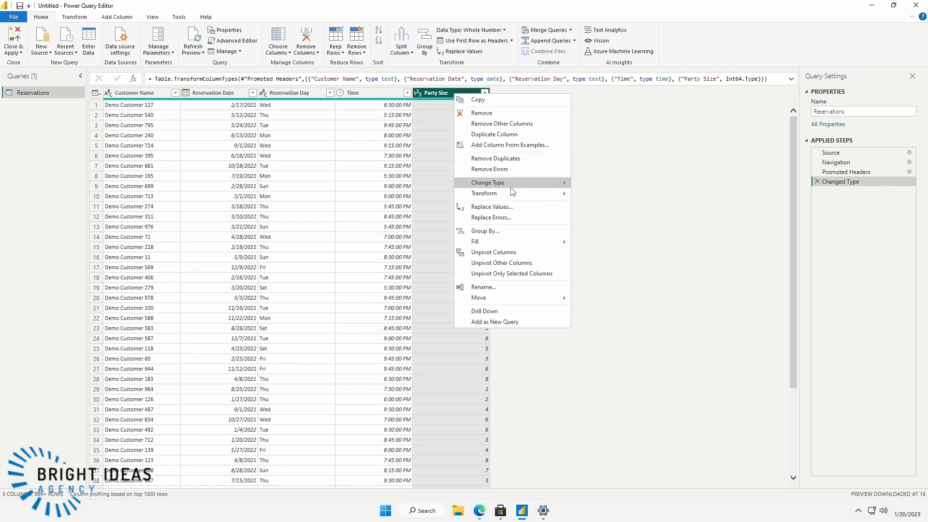
{"action": "mouse_move", "coordinate": [515, 181]}
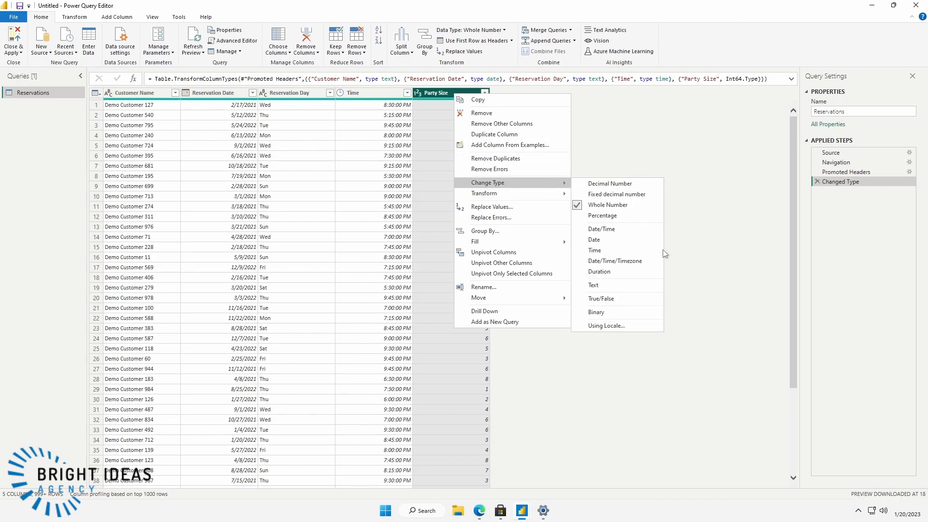
{"action": "left_click", "coordinate": [696, 277]}
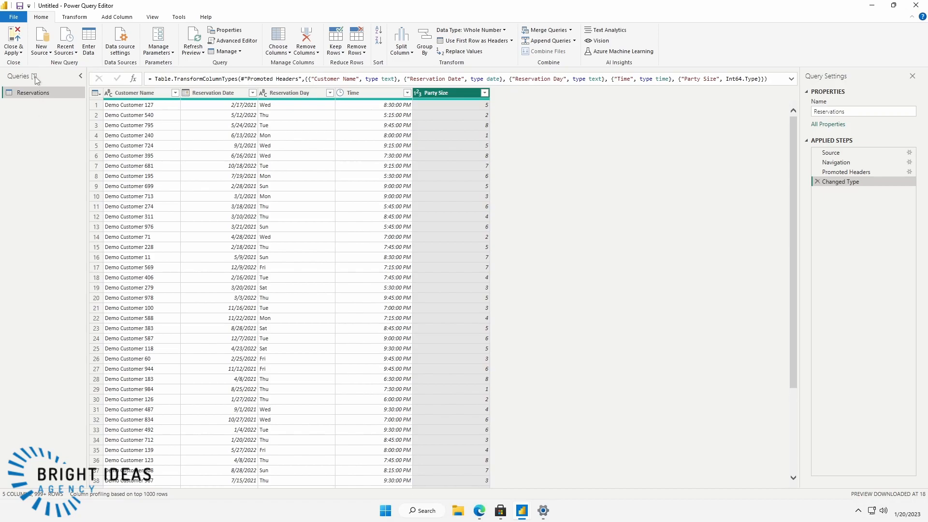
Import the POS2021 sheet from the POS2021 Excel workbook in the Demo Restaurant folder as a new query
{"action": "left_click", "coordinate": [46, 54]}
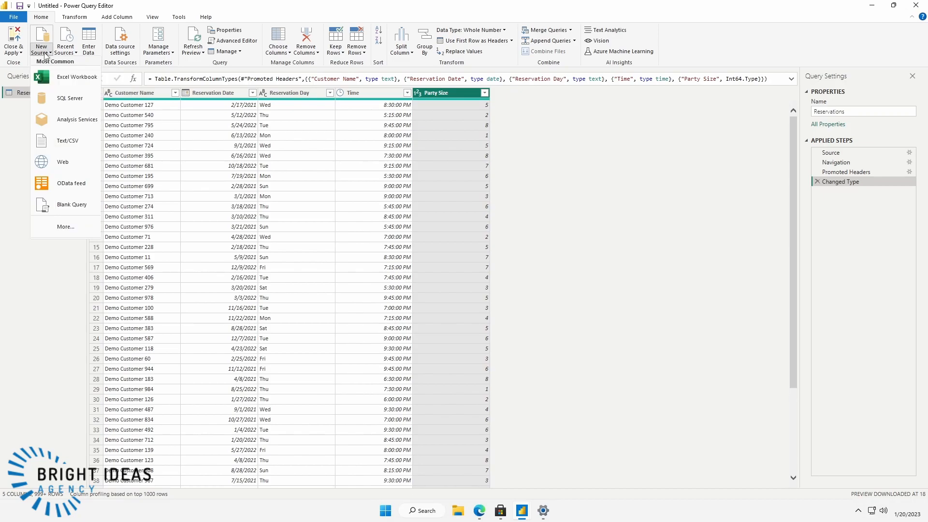
{"action": "left_click", "coordinate": [60, 83]}
{"action": "left_click", "coordinate": [111, 107]}
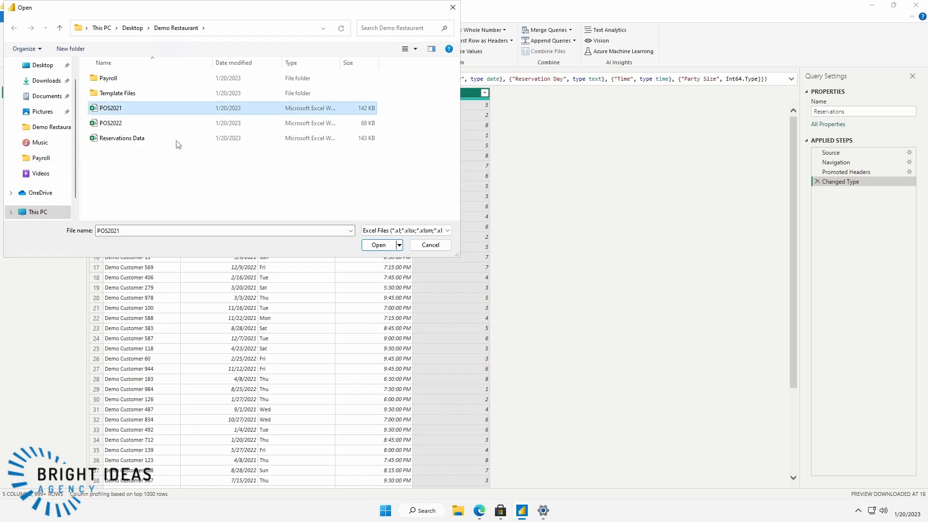
{"action": "left_click", "coordinate": [379, 245]}
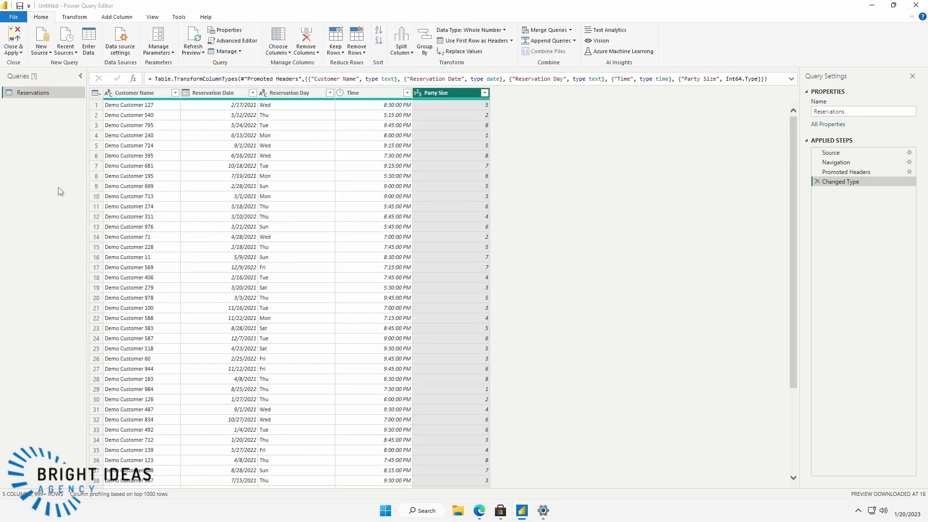
{"action": "left_click", "coordinate": [612, 404]}
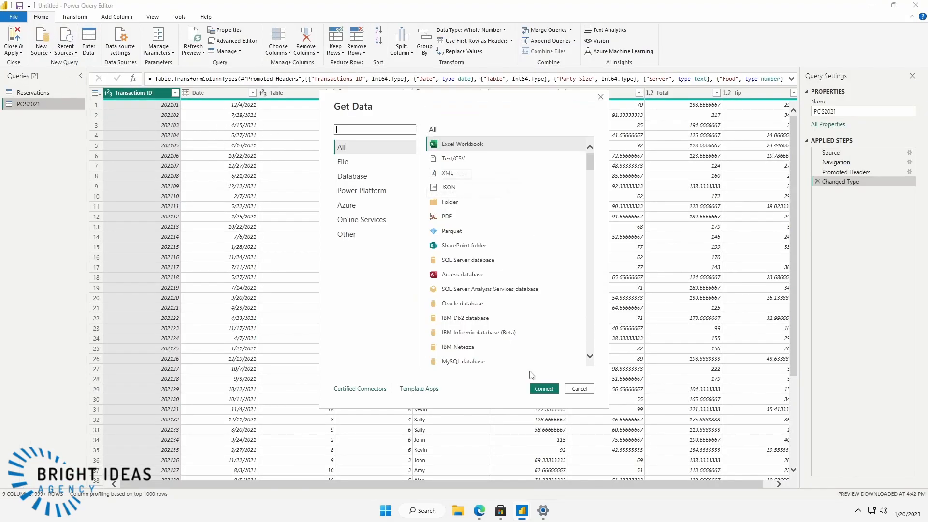
Import the POS2022 sheet from the POS2022 Excel workbook in the Demo Restaurant folder as another query
{"action": "left_click", "coordinate": [542, 389]}
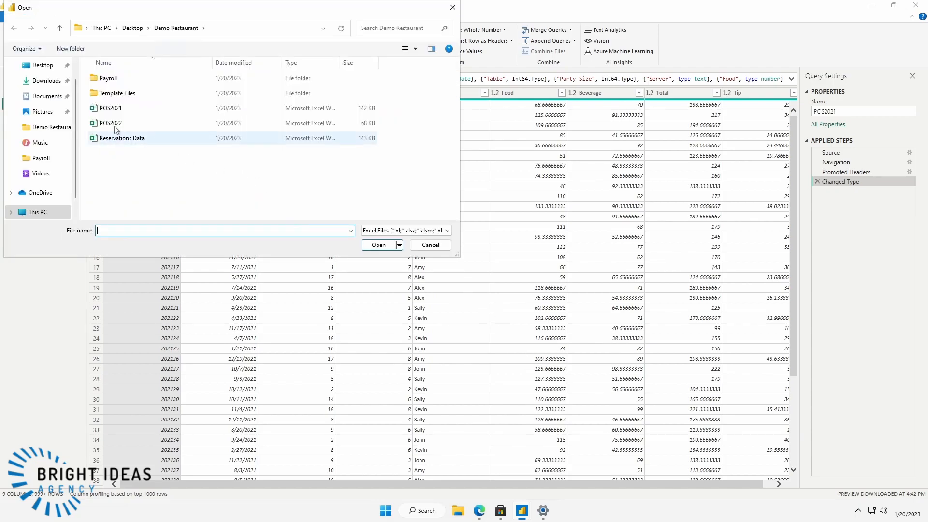
{"action": "left_click", "coordinate": [159, 123]}
{"action": "left_click", "coordinate": [379, 245]}
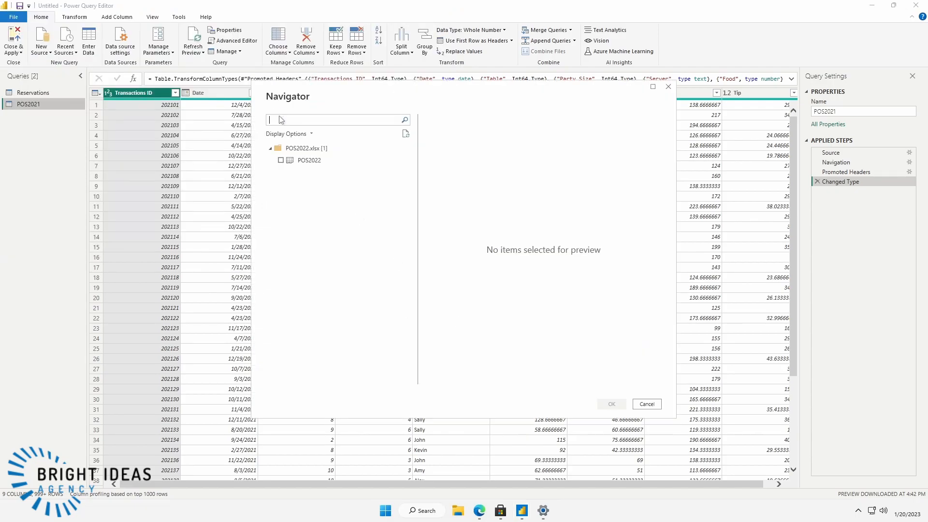
{"action": "left_click", "coordinate": [280, 160]}
{"action": "left_click", "coordinate": [612, 404]}
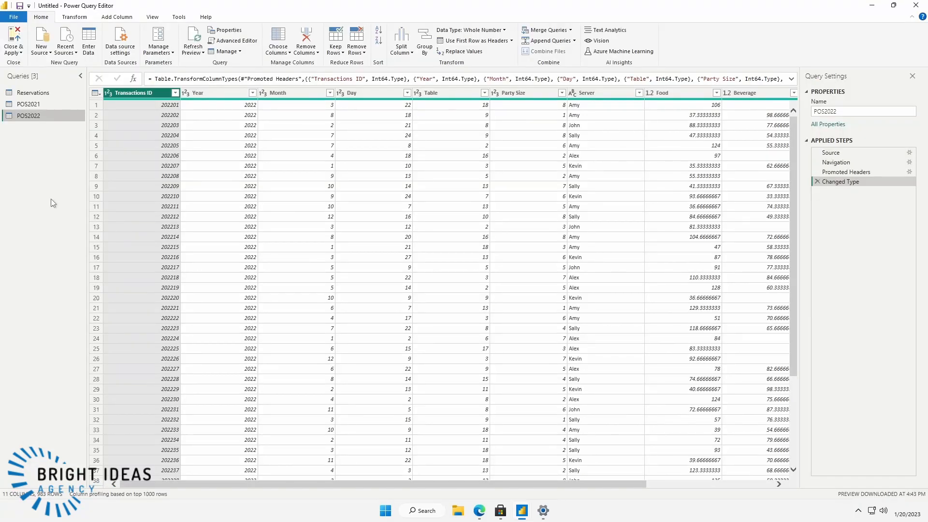
Start a column from examples based on the Year, Month and Day columns of POS2022 and name it Date
{"action": "left_click", "coordinate": [21, 105]}
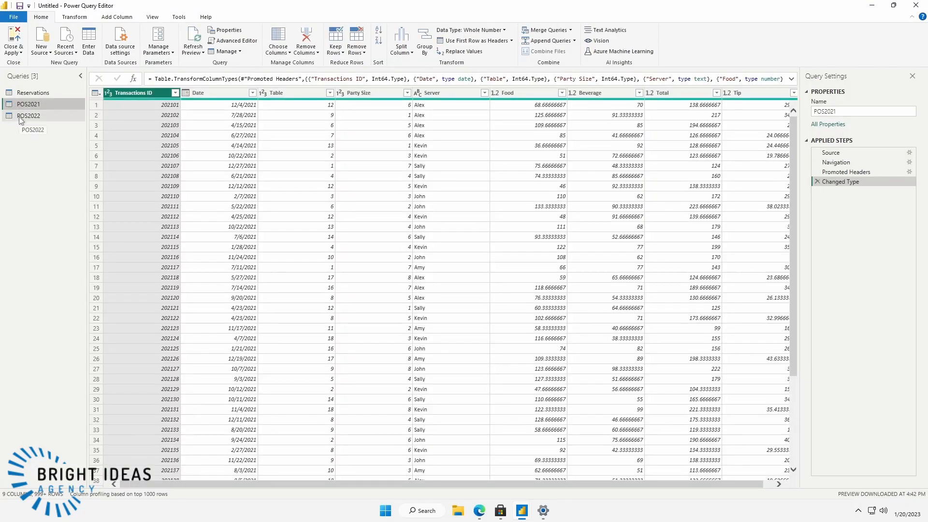
{"action": "left_click", "coordinate": [21, 116]}
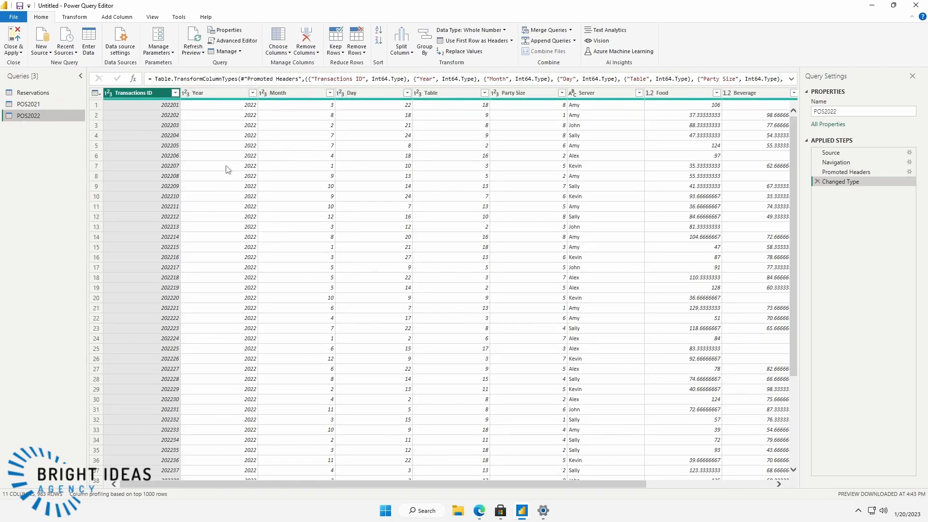
{"action": "left_click", "coordinate": [221, 94]}
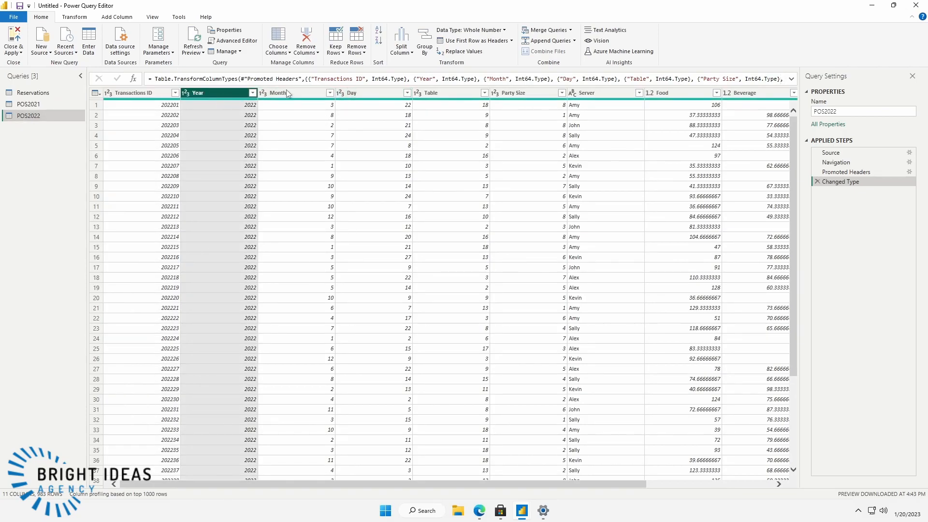
{"action": "left_click", "coordinate": [302, 91], "text": "ctrl"}
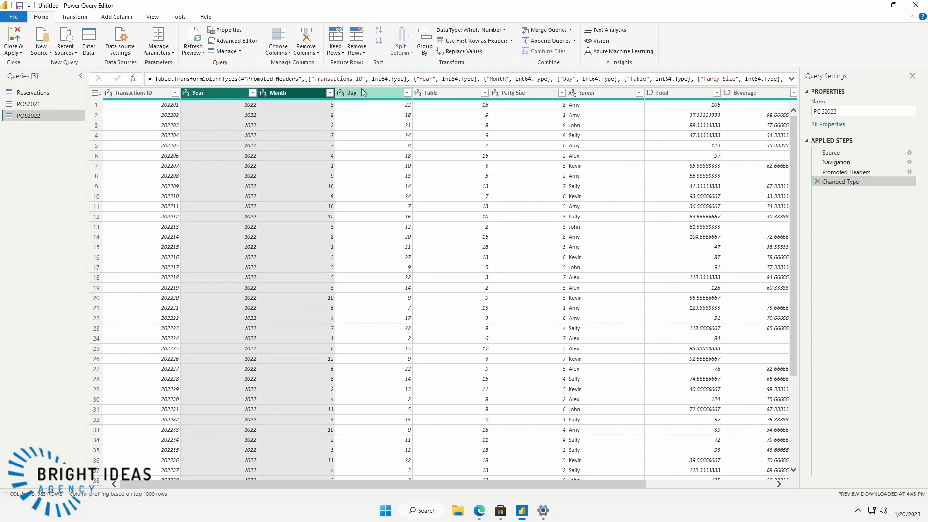
{"action": "left_click", "coordinate": [358, 93], "text": "ctrl"}
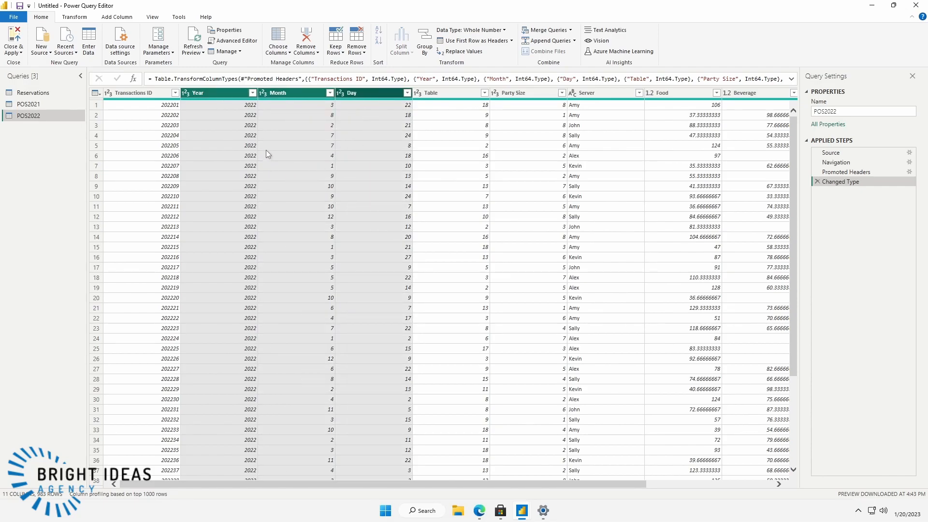
{"action": "right_click", "coordinate": [211, 90]}
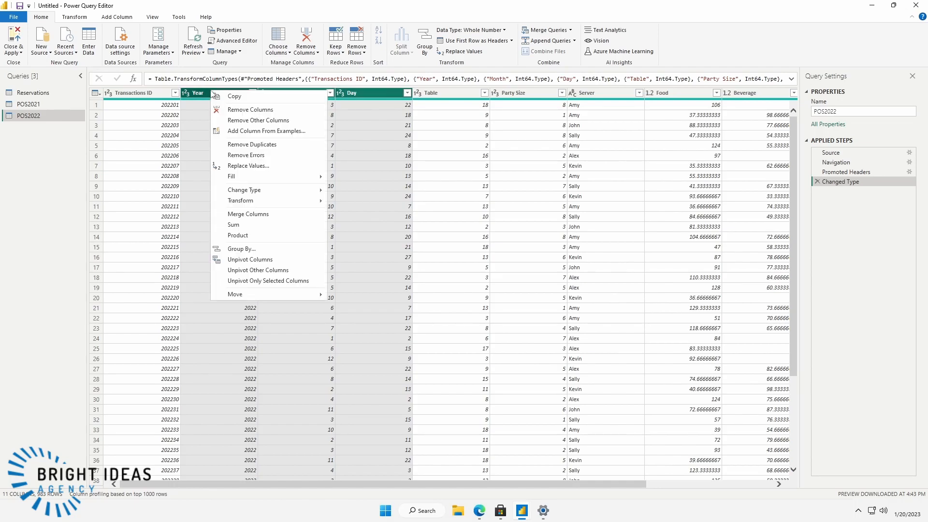
{"action": "left_click", "coordinate": [243, 132]}
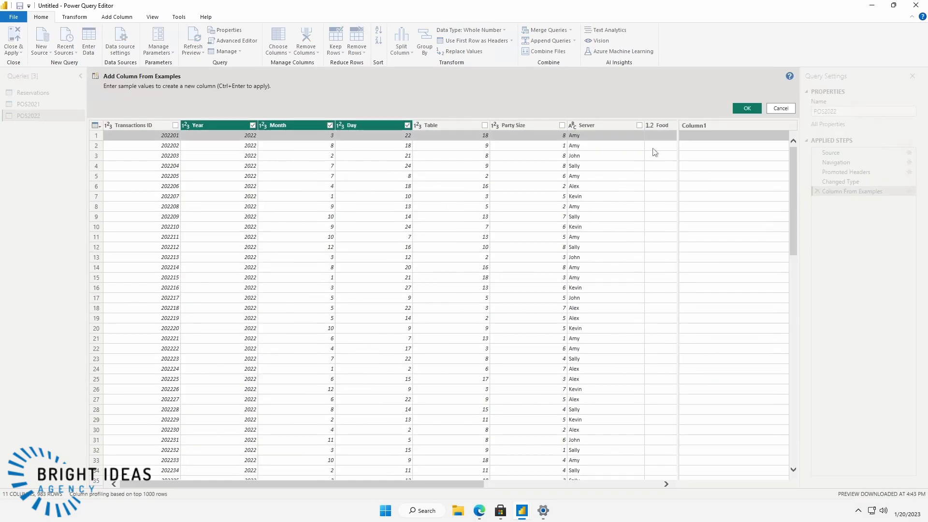
{"action": "double_click", "coordinate": [697, 126]}
{"action": "type", "text": "Date"}
{"action": "key", "text": "Return"}
Enter the sample values 3/22/2022 and 8/18/2022 in the first two Date rows and add the column to POS2022
{"action": "left_click", "coordinate": [698, 135]}
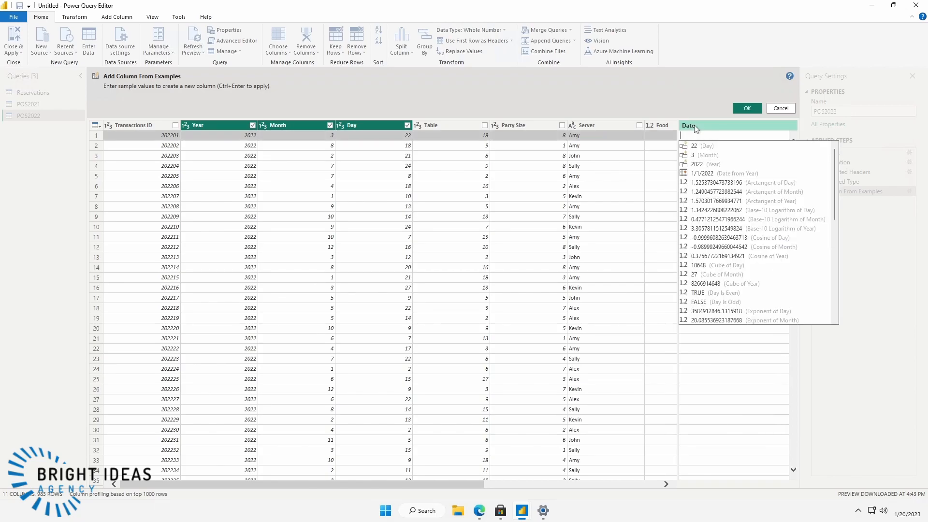
{"action": "type", "text": "3/"}
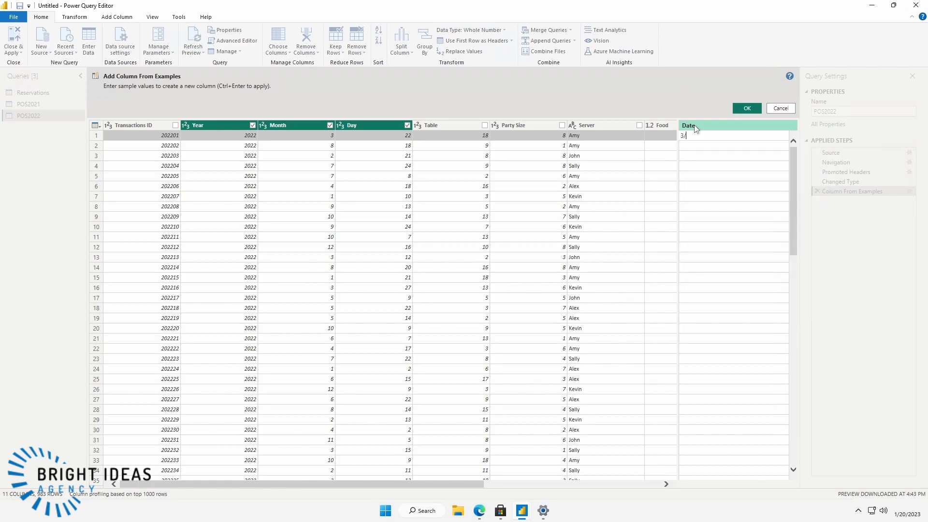
{"action": "type", "text": "22/2022"}
{"action": "key", "text": "Return"}
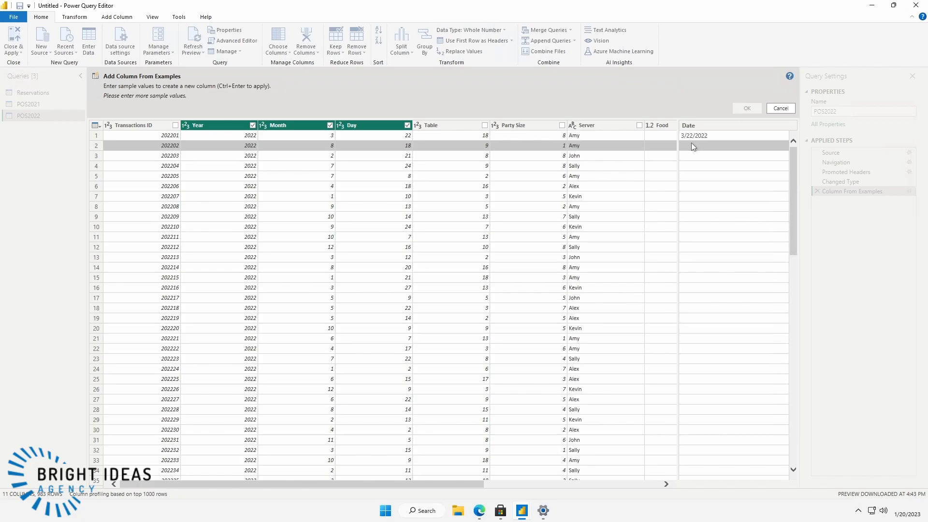
{"action": "type", "text": "8"}
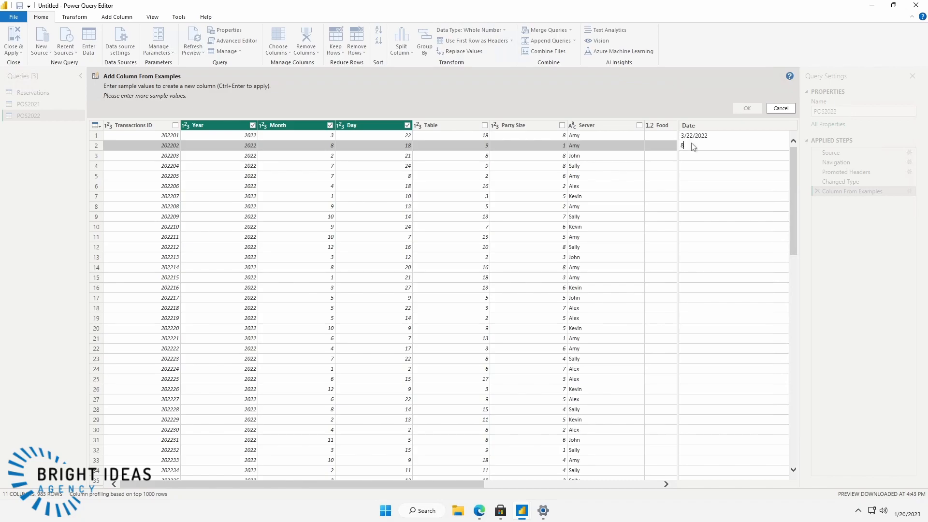
{"action": "type", "text": "/18/2022"}
{"action": "key", "text": "Return"}
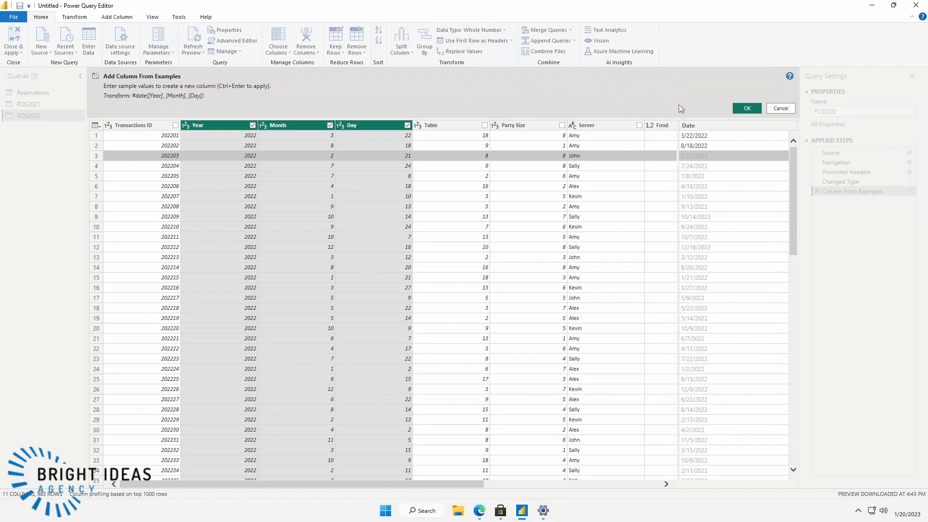
{"action": "left_click", "coordinate": [742, 108]}
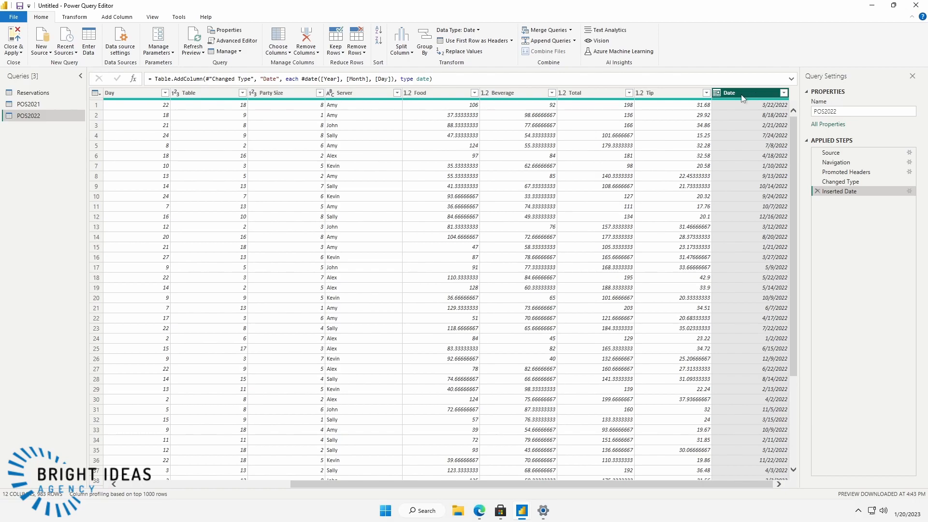
Remove the Year, Month and Day columns from the POS2022 query
{"action": "left_click_drag", "start_coordinate": [460, 484], "coordinate": [218, 491]}
{"action": "left_click", "coordinate": [234, 92]}
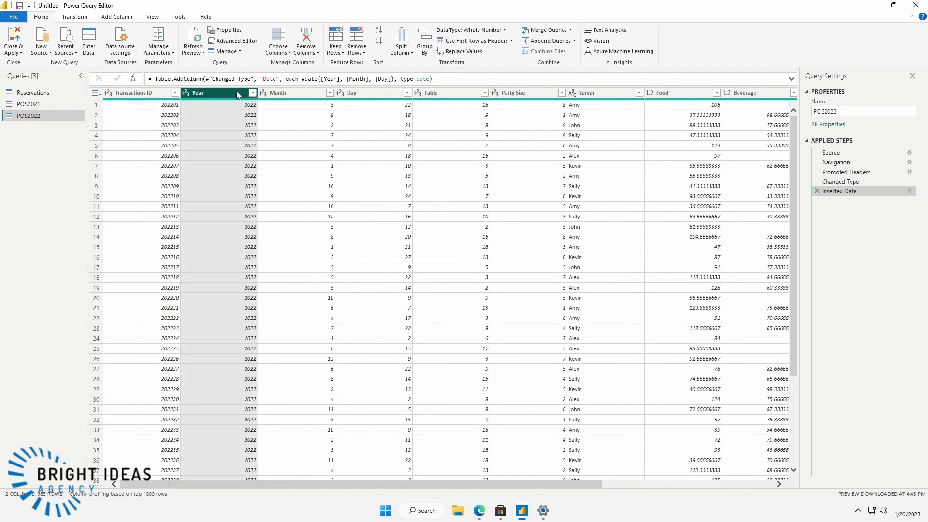
{"action": "left_click", "coordinate": [365, 92], "text": "shift"}
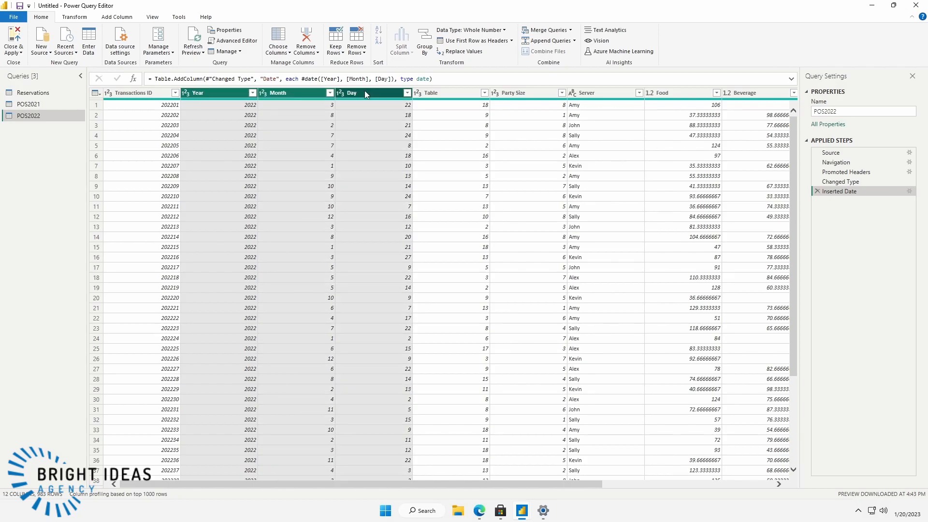
{"action": "right_click", "coordinate": [365, 91]}
{"action": "left_click", "coordinate": [392, 111]}
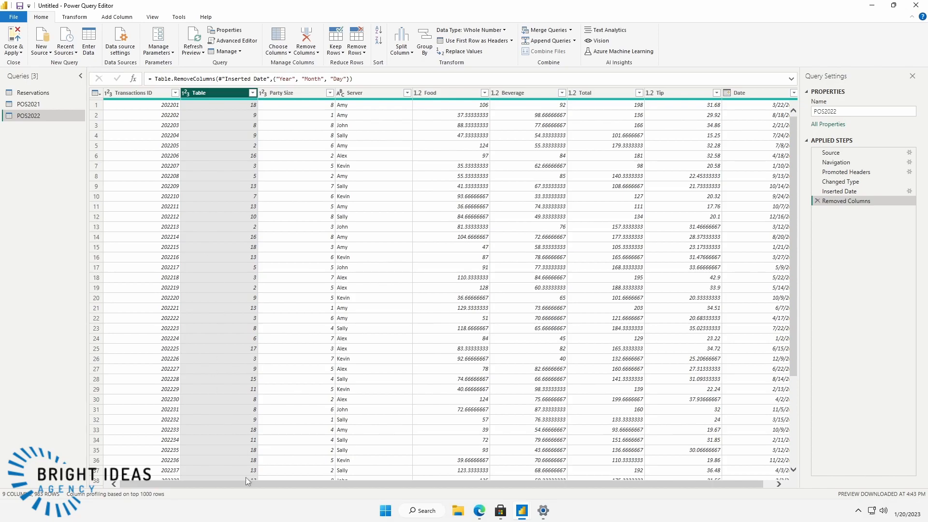
{"action": "left_click_drag", "start_coordinate": [244, 485], "coordinate": [254, 486]}
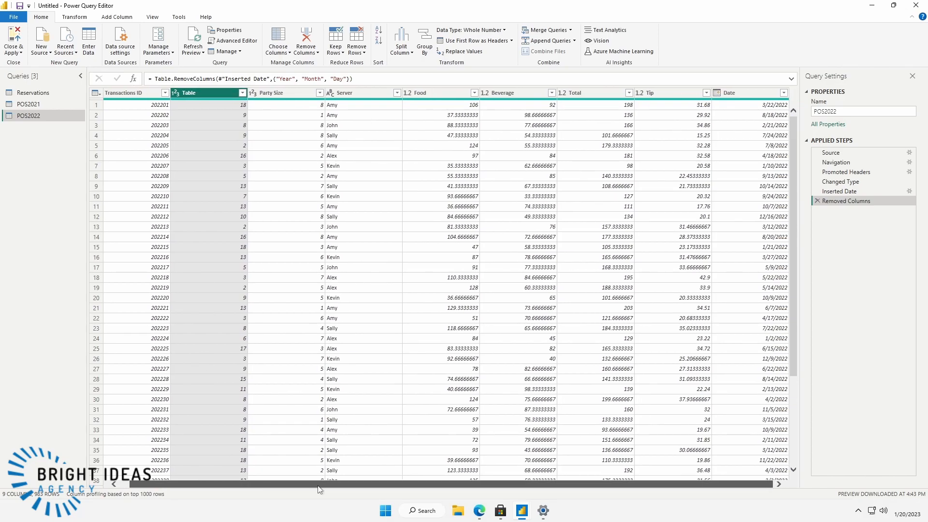
Append the POS2021 and POS2022 queries as a new query, with POS2021 as the first table and POS2022 as the second
{"action": "left_click", "coordinate": [28, 104]}
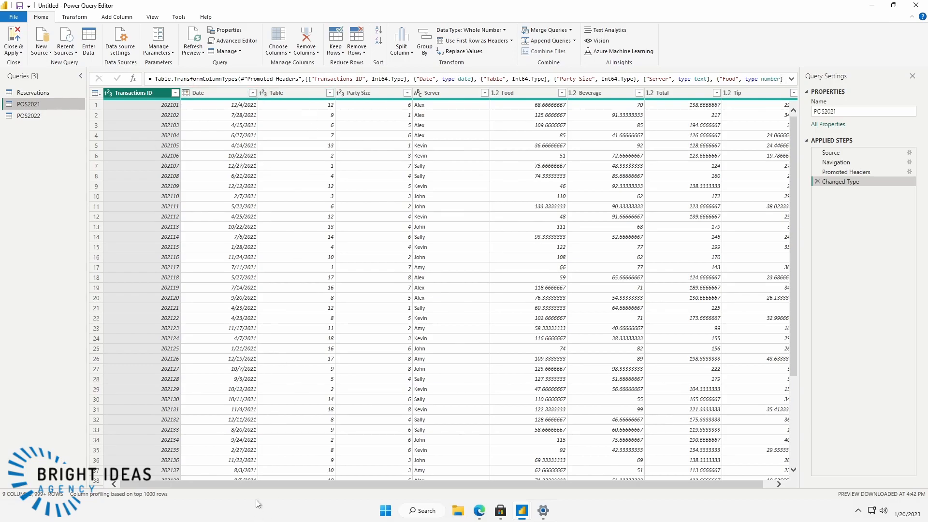
{"action": "left_click_drag", "start_coordinate": [253, 482], "coordinate": [28, 175]}
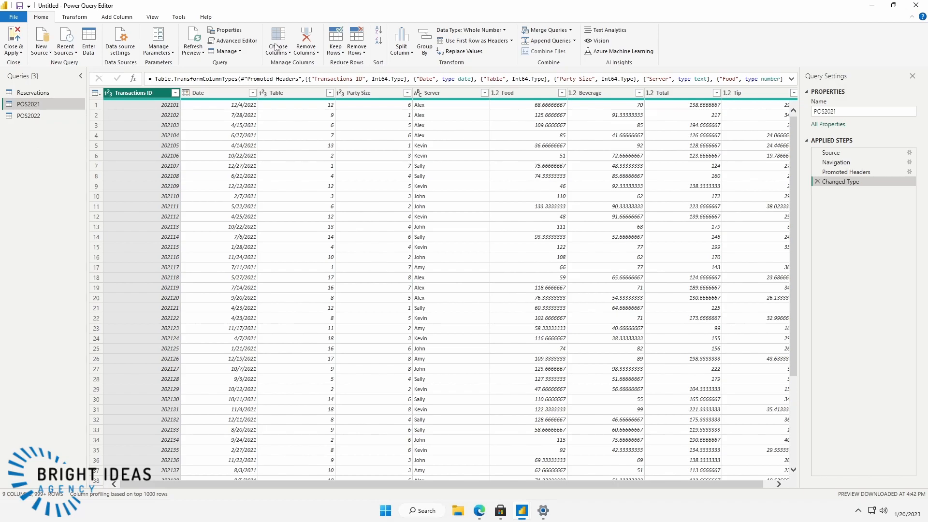
{"action": "left_click", "coordinate": [575, 41]}
{"action": "left_click", "coordinate": [559, 66]}
{"action": "left_click", "coordinate": [414, 279]}
{"action": "left_click", "coordinate": [334, 308]}
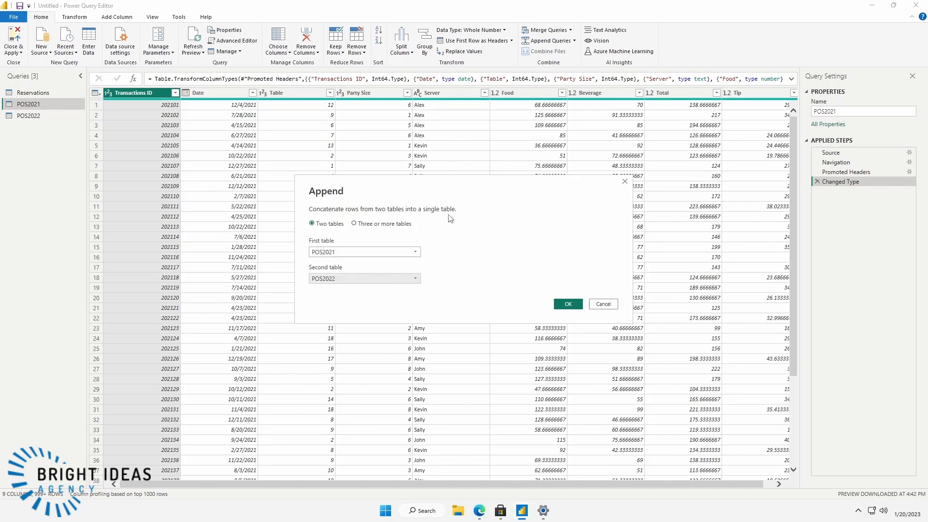
{"action": "left_click", "coordinate": [567, 305]}
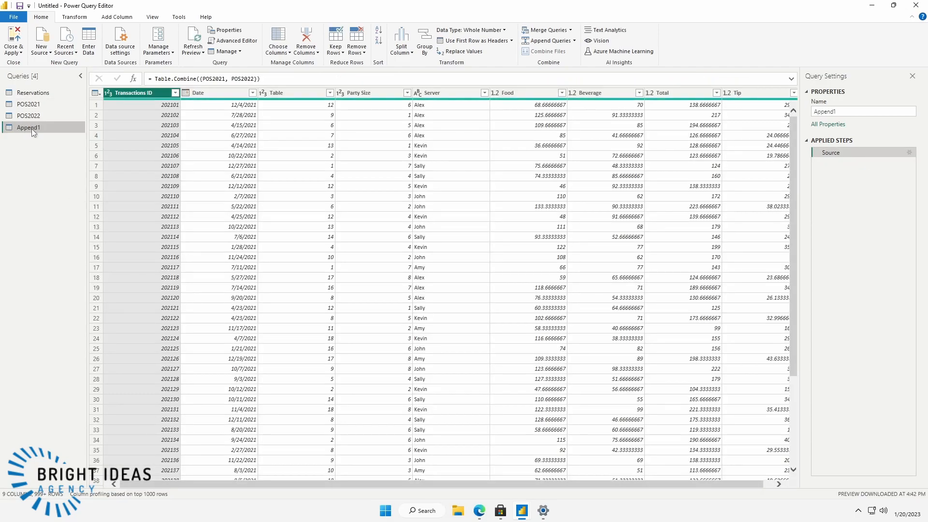
Rename the appended query as Transactions
{"action": "right_click", "coordinate": [30, 131]}
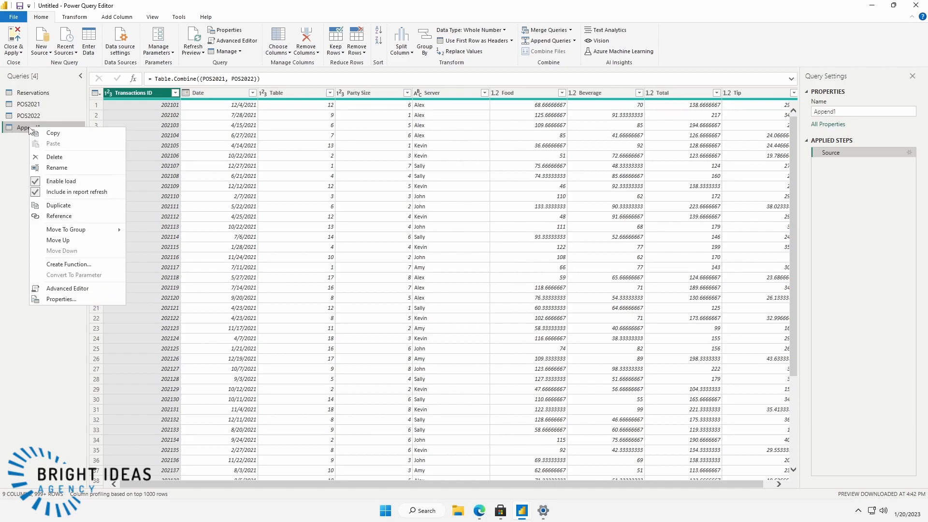
{"action": "left_click", "coordinate": [59, 169]}
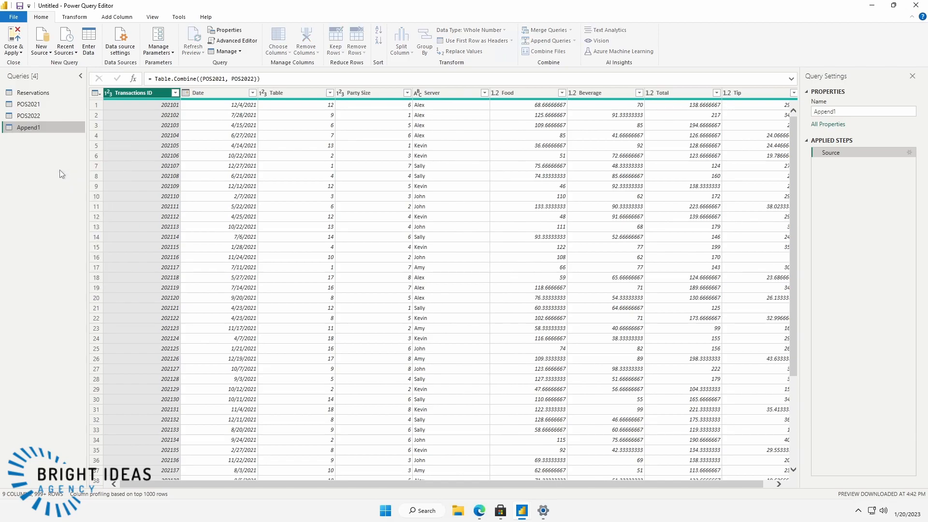
{"action": "type", "text": "Tr"}
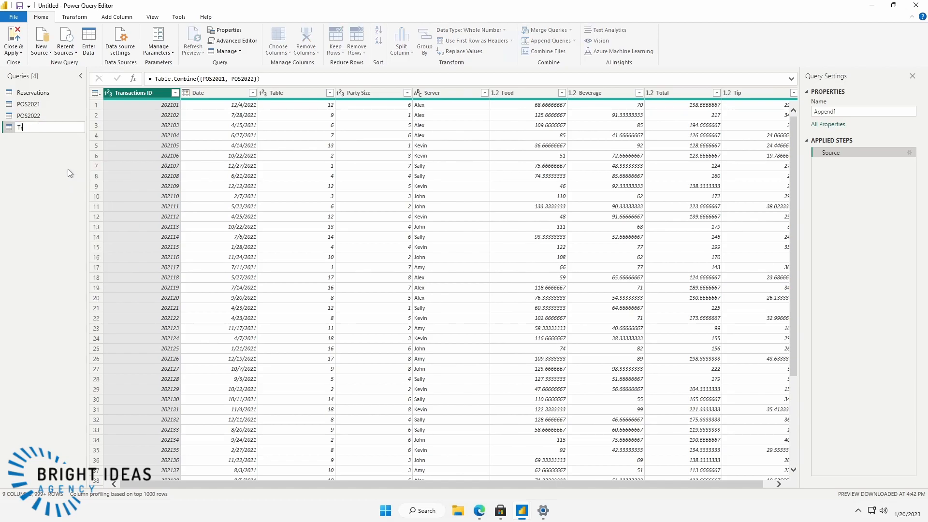
{"action": "type", "text": "ansactions"}
{"action": "key", "text": "Return"}
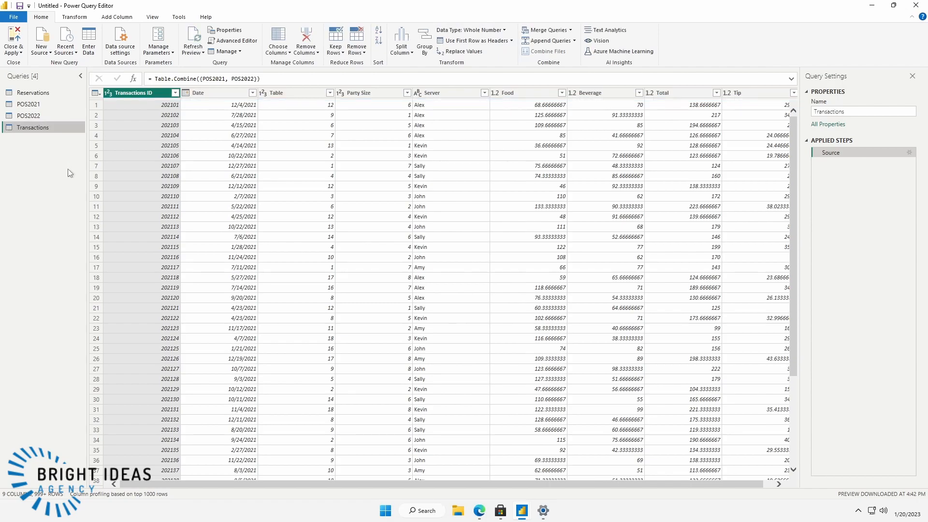
Disable loading of the POS2021 and POS2022 queries into the report
{"action": "left_click", "coordinate": [30, 116]}
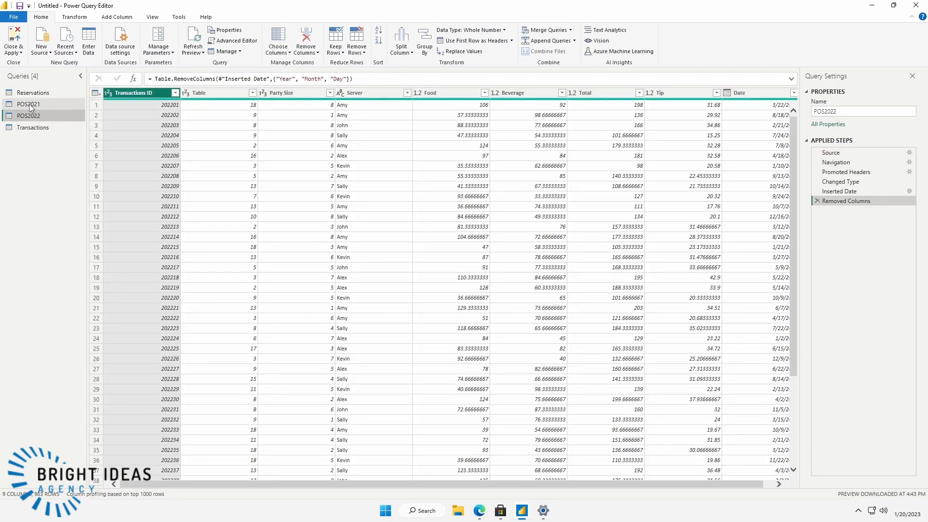
{"action": "left_click", "coordinate": [30, 105]}
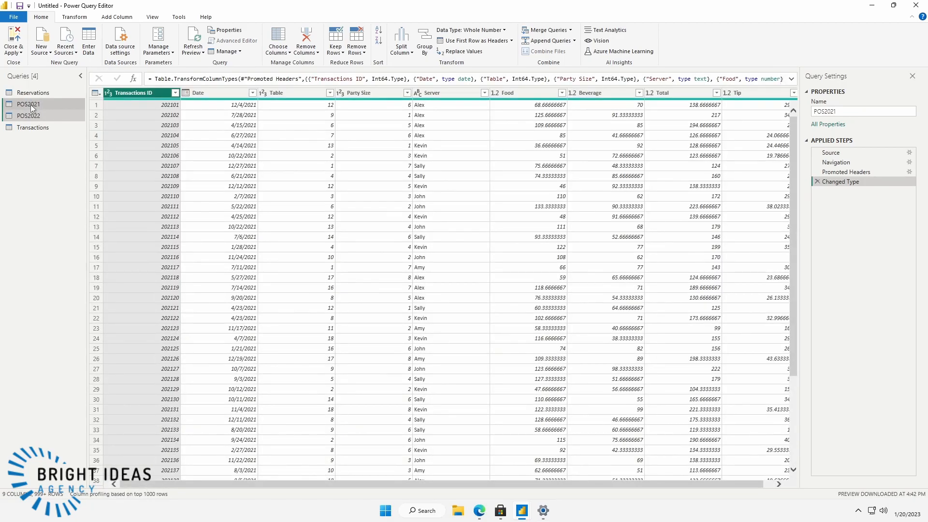
{"action": "right_click", "coordinate": [32, 106]}
{"action": "left_click", "coordinate": [19, 161]}
{"action": "left_click", "coordinate": [25, 117]}
{"action": "right_click", "coordinate": [24, 116]}
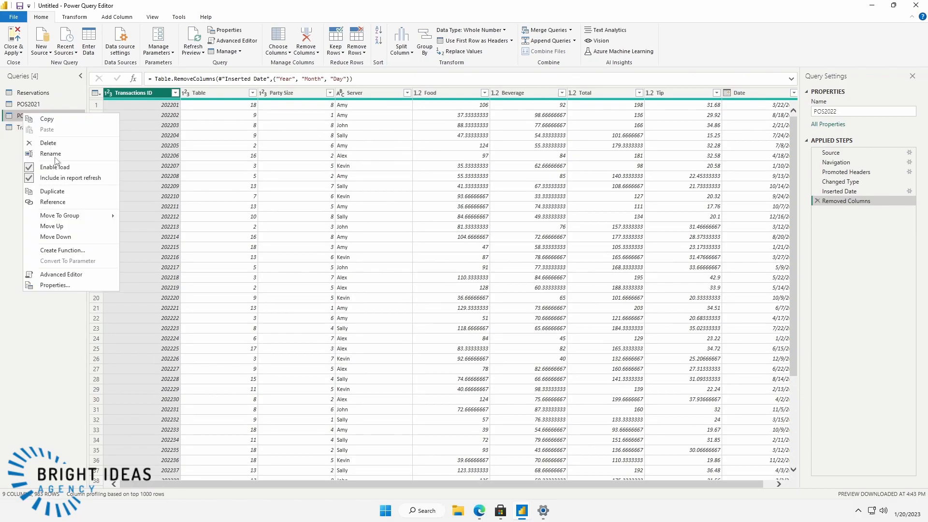
{"action": "left_click", "coordinate": [51, 169]}
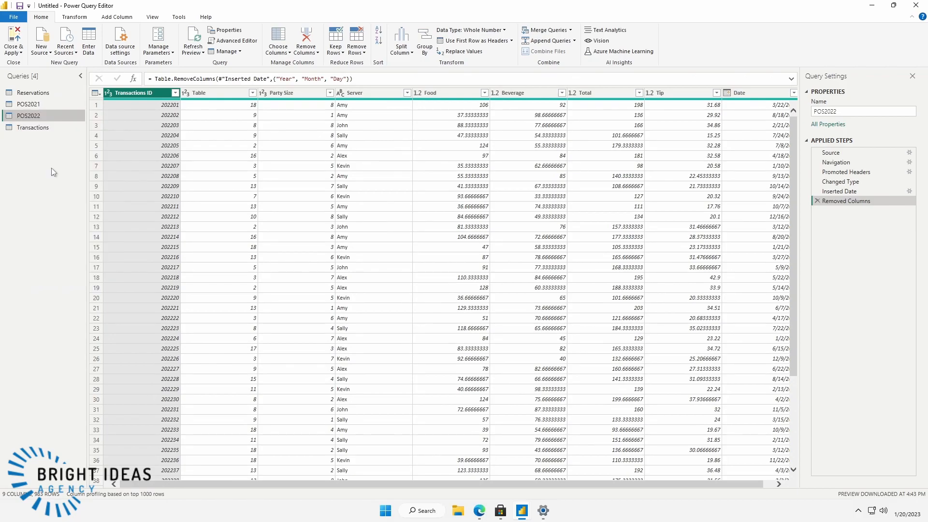
{"action": "left_click", "coordinate": [23, 106]}
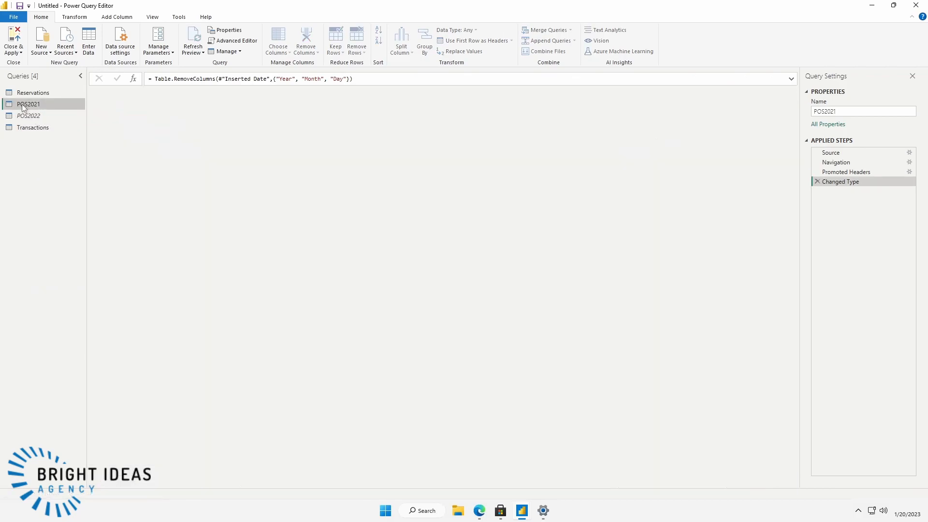
{"action": "right_click", "coordinate": [22, 107]}
{"action": "left_click", "coordinate": [34, 158]}
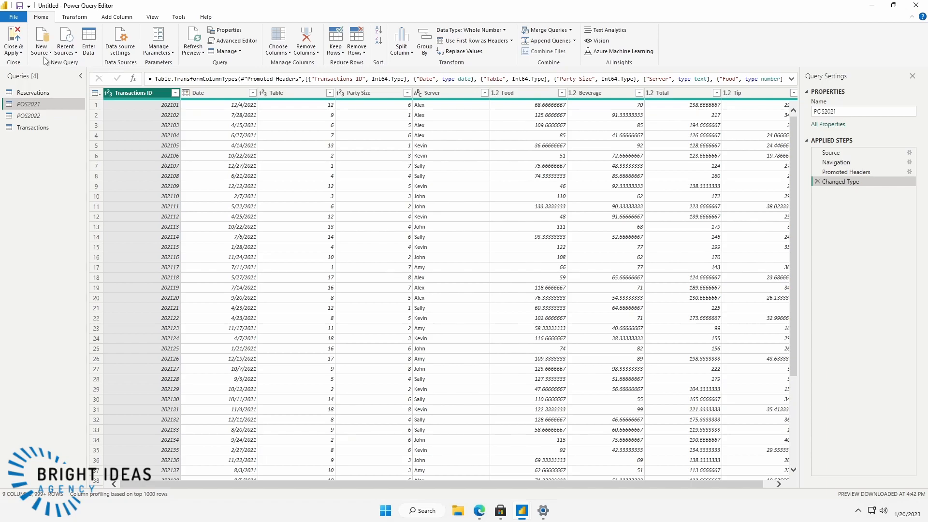
Import the Payroll folder inside Demo Restaurant as a new folder source and combine its CSV files, using the first file as the sample
{"action": "left_click", "coordinate": [89, 54]}
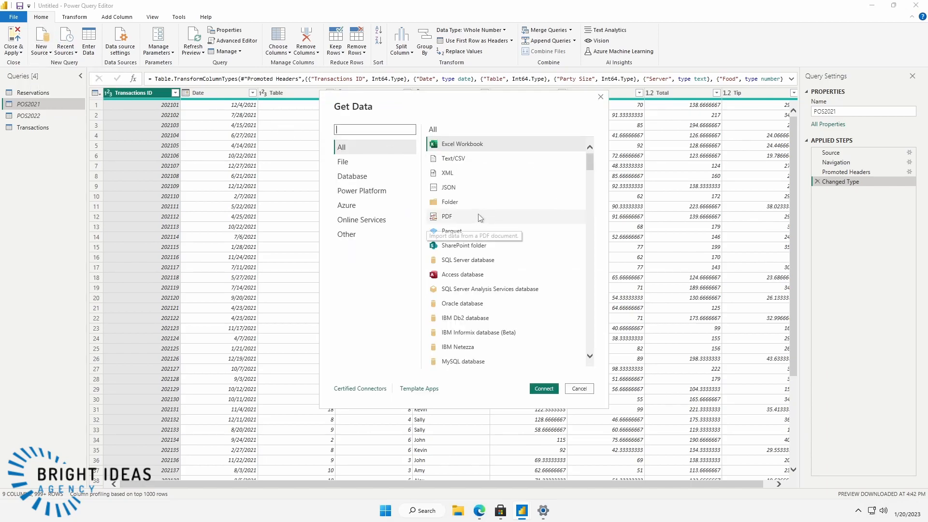
{"action": "left_click", "coordinate": [452, 202]}
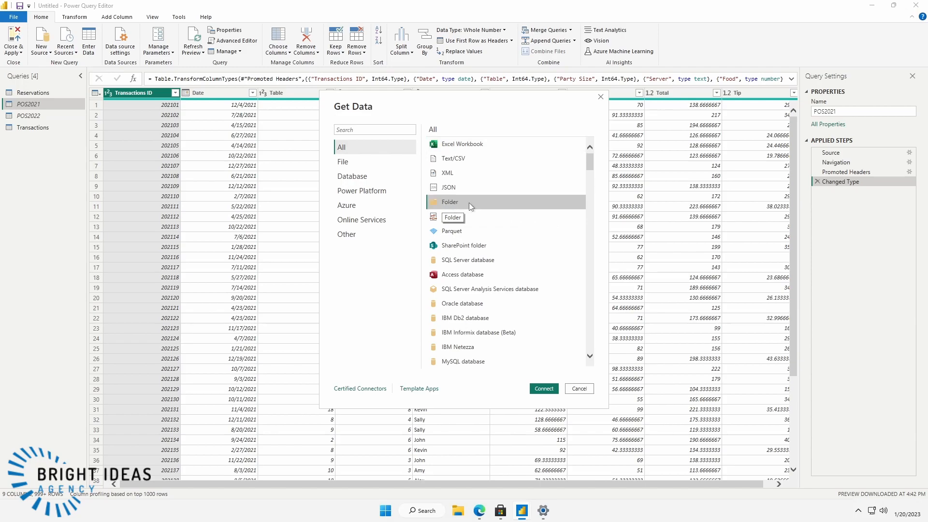
{"action": "left_click", "coordinate": [544, 389]}
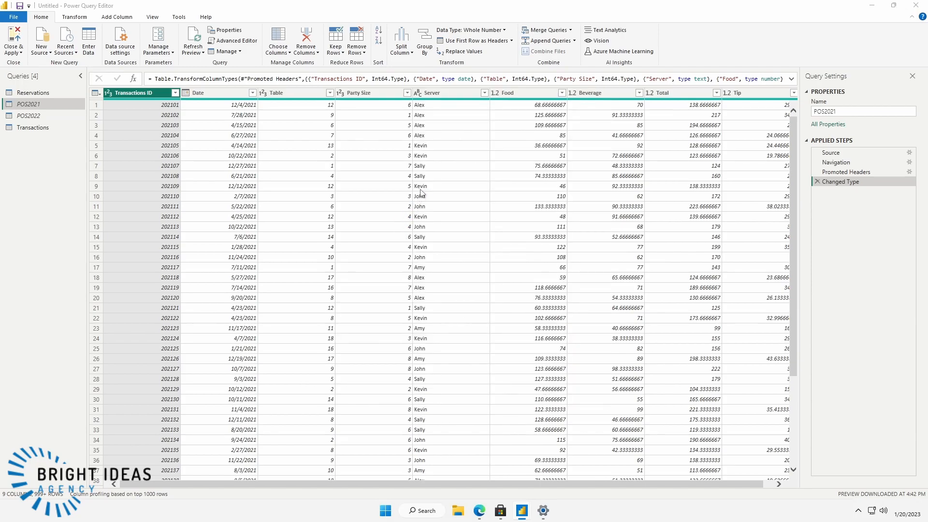
{"action": "left_click", "coordinate": [547, 241]}
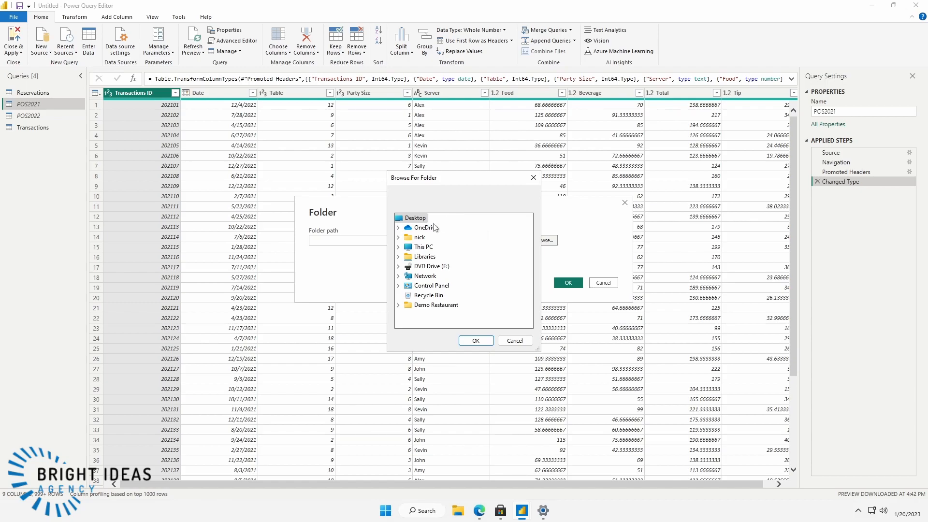
{"action": "left_click", "coordinate": [398, 305]}
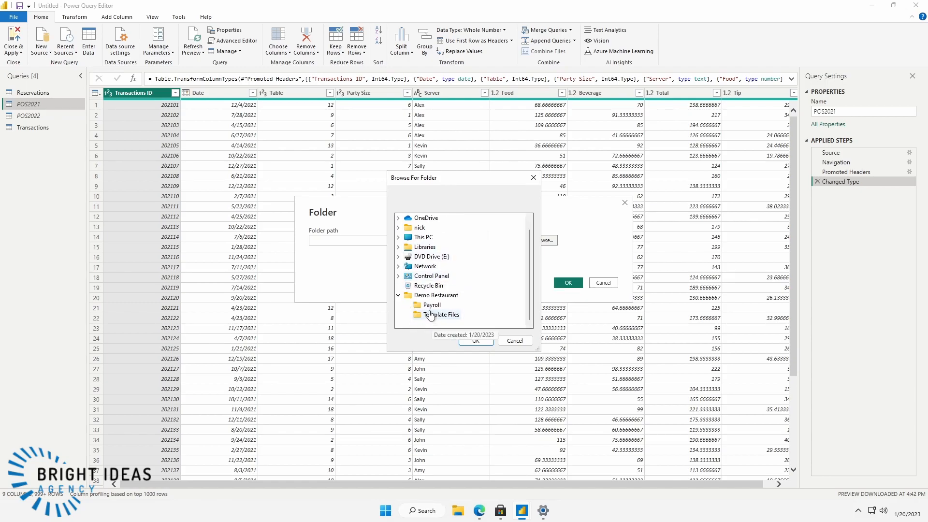
{"action": "left_click", "coordinate": [432, 305]}
{"action": "left_click", "coordinate": [476, 341]}
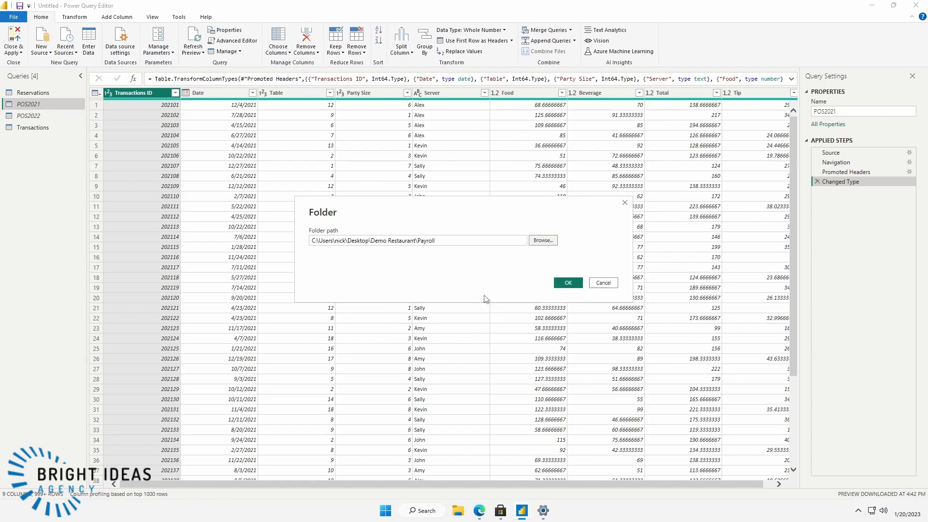
{"action": "left_click", "coordinate": [568, 283]}
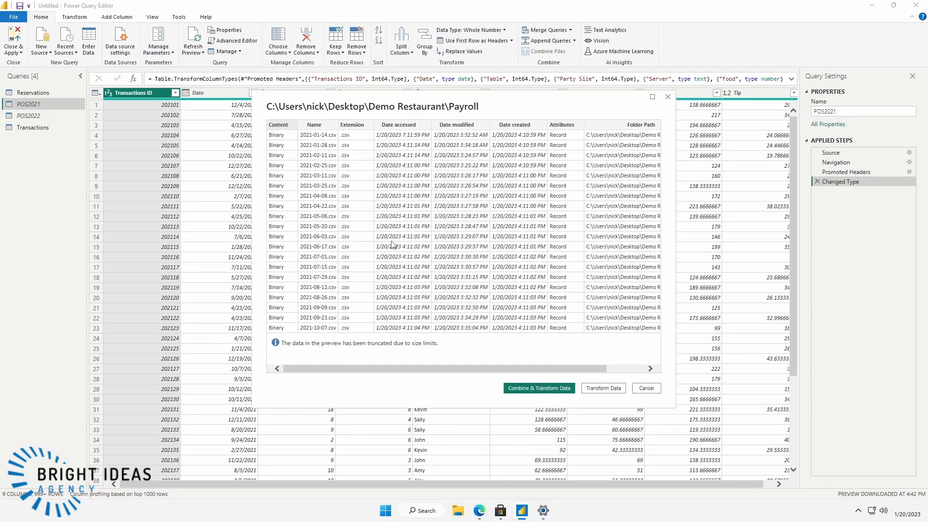
{"action": "left_click", "coordinate": [539, 391]}
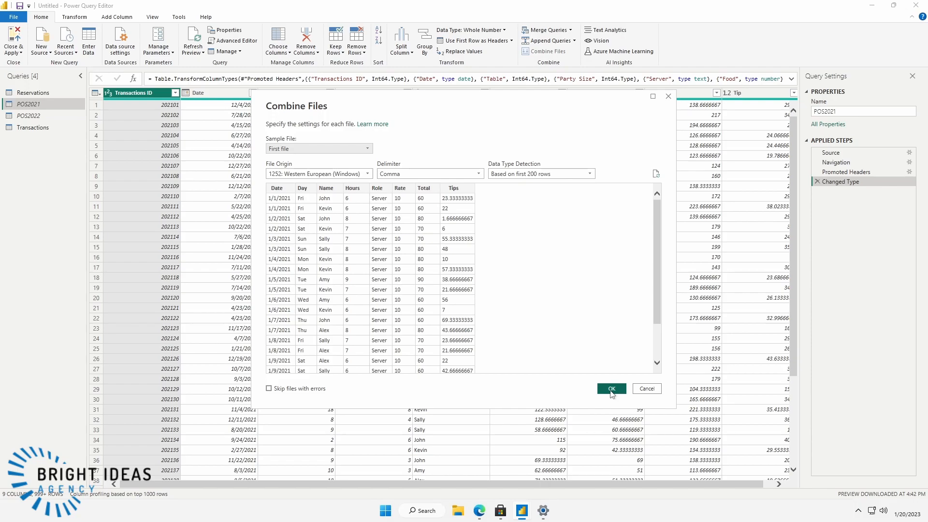
{"action": "left_click", "coordinate": [611, 390]}
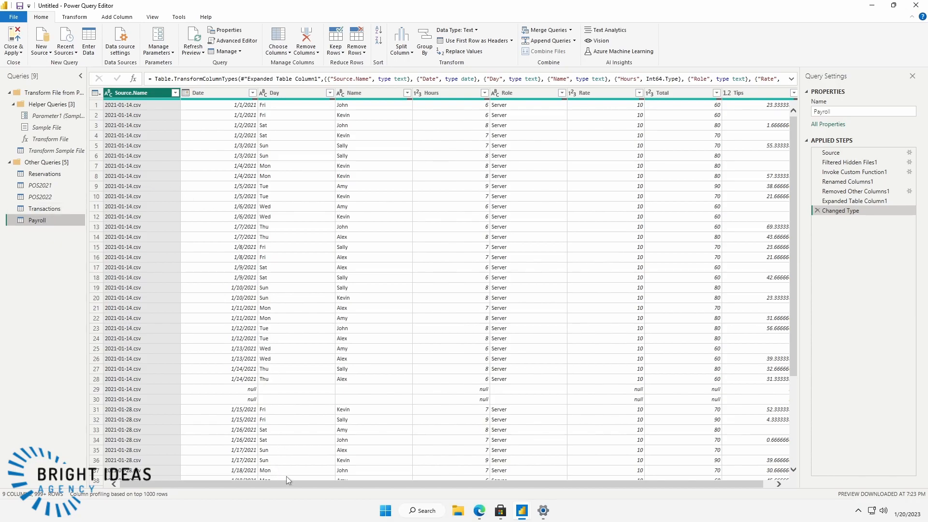
Remove the Source.Name column from the Payroll query and filter out the rows with a null Date
{"action": "left_click_drag", "start_coordinate": [286, 485], "coordinate": [207, 480]}
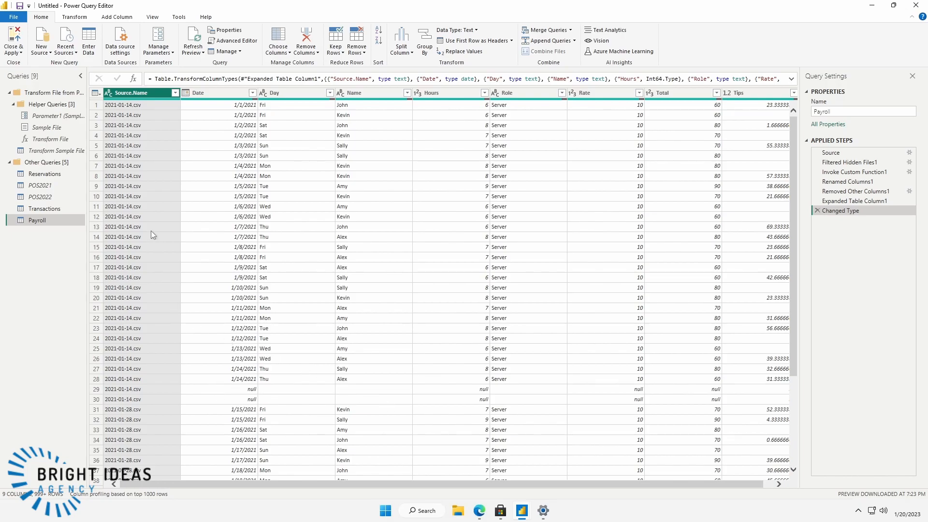
{"action": "right_click", "coordinate": [148, 97]}
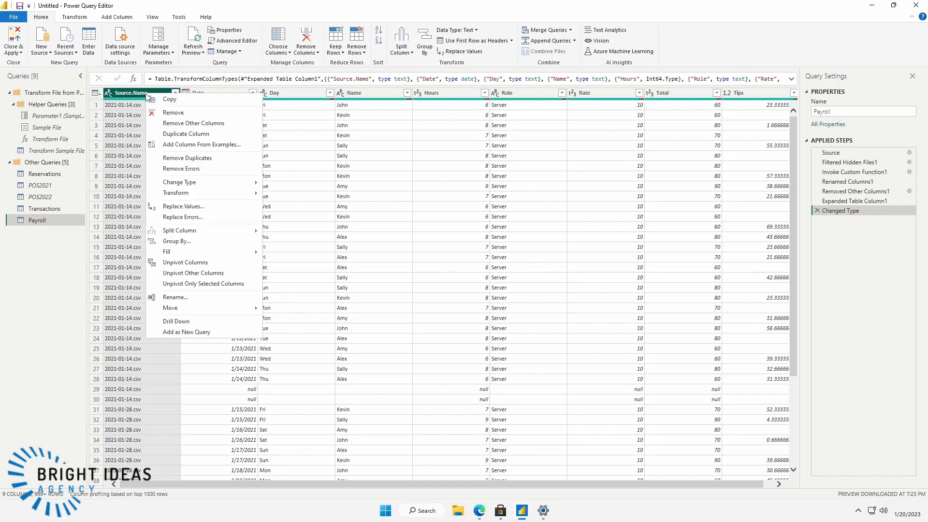
{"action": "left_click", "coordinate": [170, 115]}
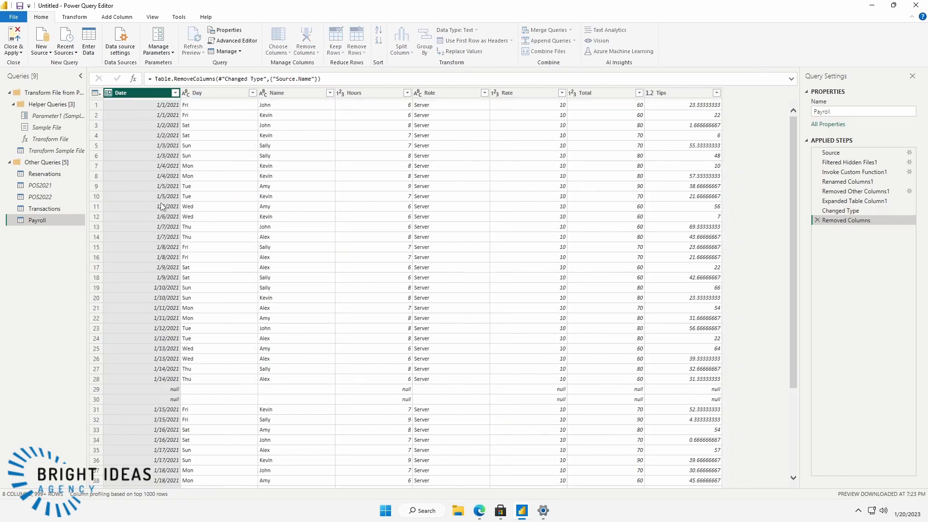
{"action": "left_click", "coordinate": [175, 92]}
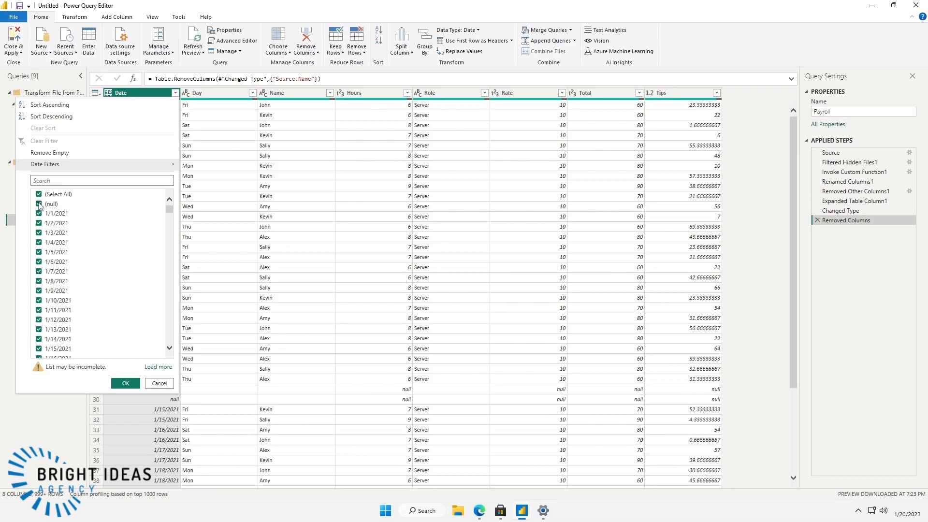
{"action": "left_click", "coordinate": [39, 205]}
{"action": "left_click", "coordinate": [125, 383]}
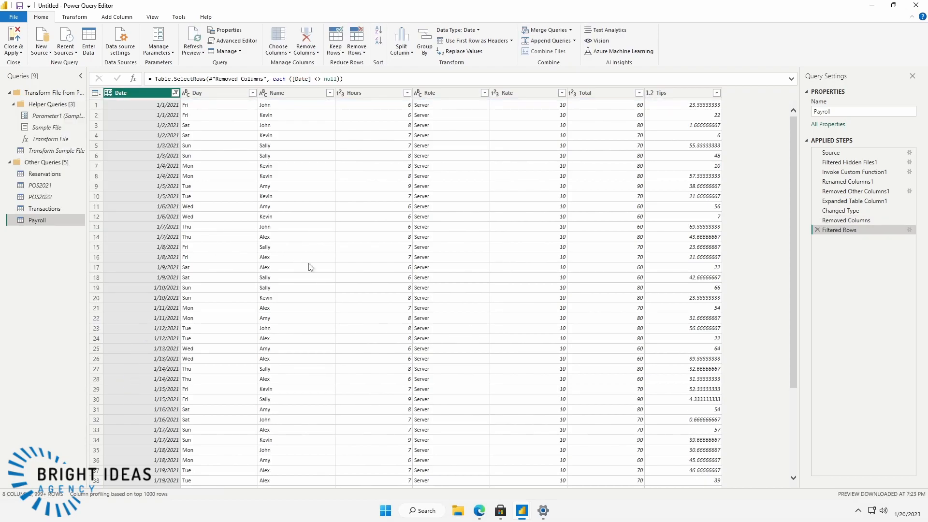
{"action": "scroll", "coordinate": [534, 248], "scroll_direction": "down", "scroll_amount": 4}
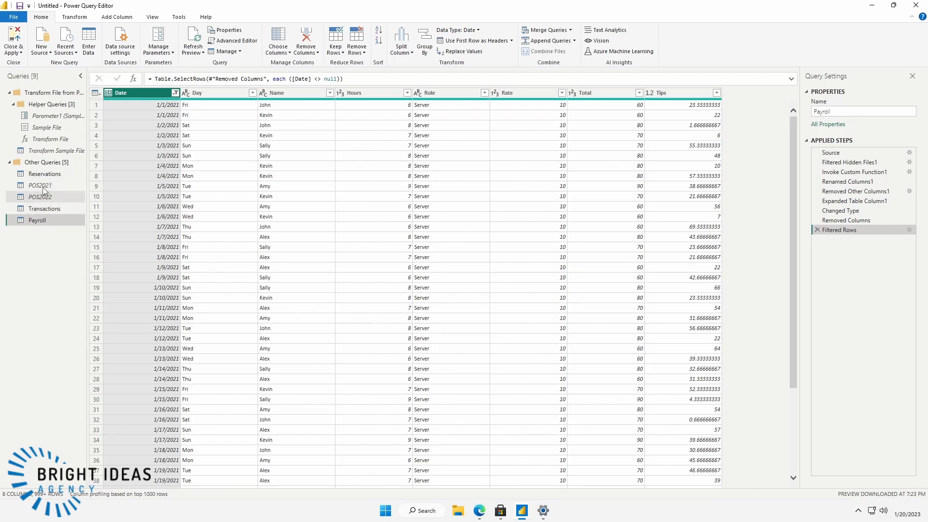
Apply the query changes to load the data into the report, and expand the fields of the Payroll, Reservations and Transactions tables
{"action": "left_click", "coordinate": [15, 39]}
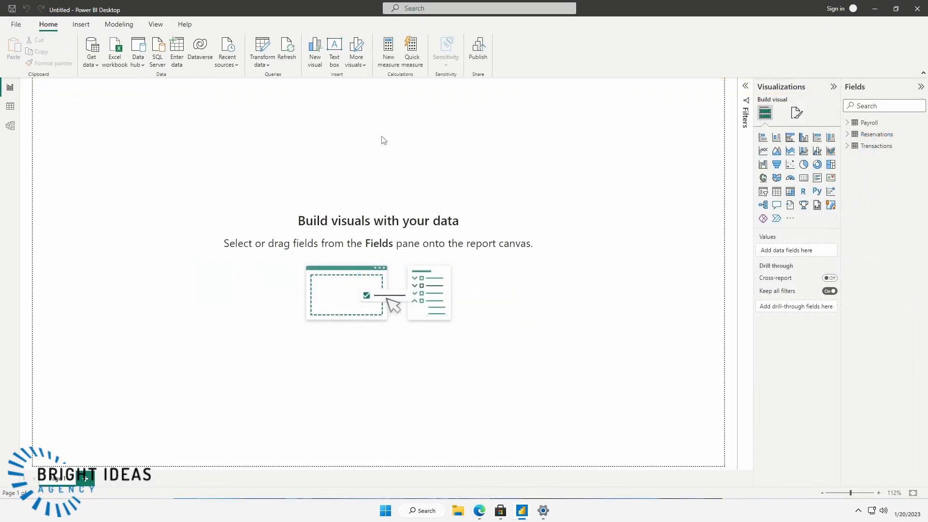
{"action": "left_click", "coordinate": [847, 123]}
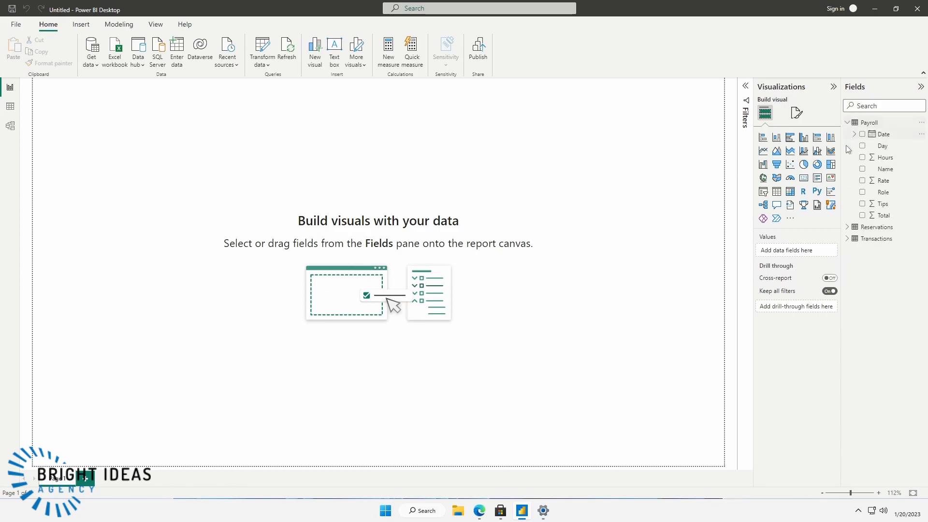
{"action": "left_click", "coordinate": [847, 226]}
{"action": "left_click", "coordinate": [847, 296]}
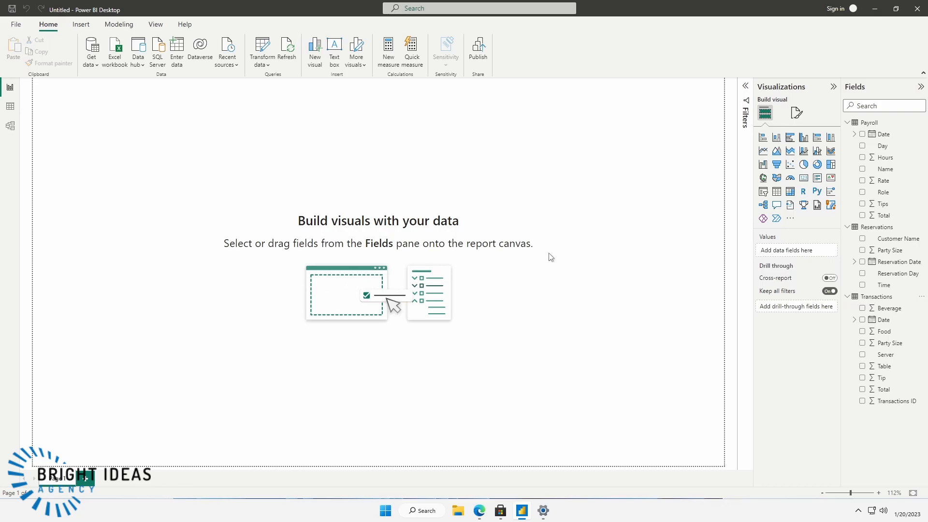
In the data view, create a calculated table with the formula Date Table = CALENDAR("01-01-2021","12-31-2022")
{"action": "left_click", "coordinate": [10, 109]}
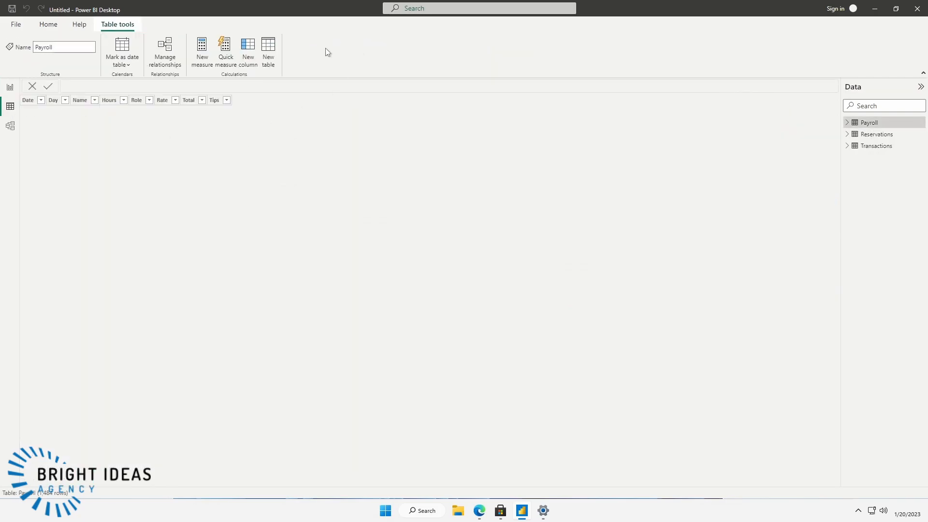
{"action": "left_click", "coordinate": [270, 54]}
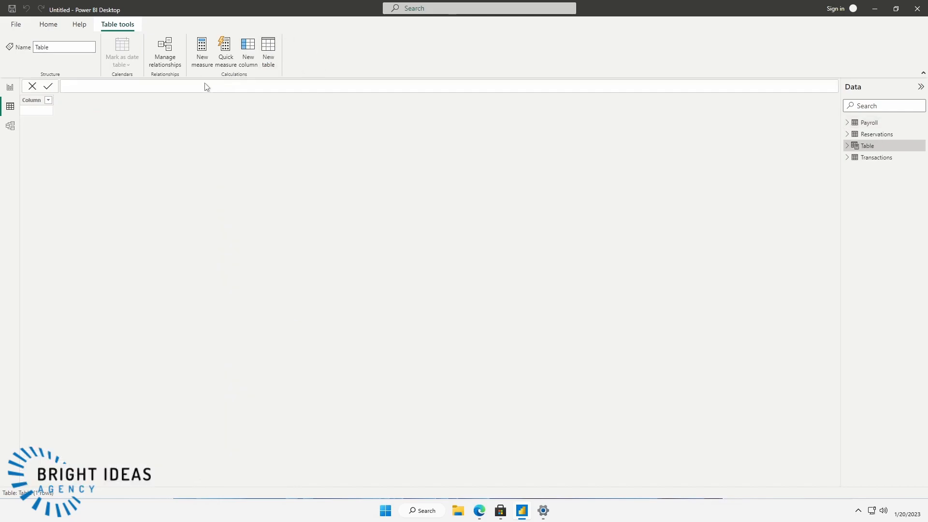
{"action": "type", "text": "Date Table ="}
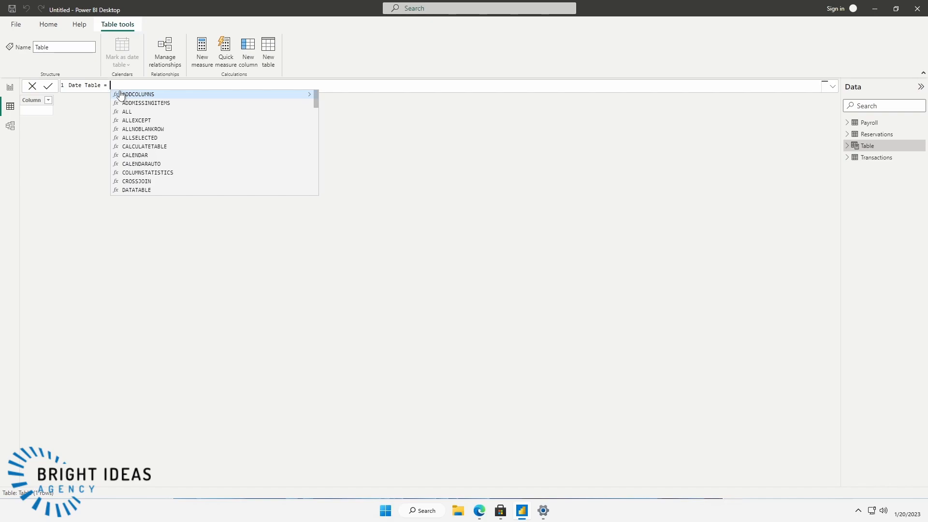
{"action": "type", "text": "CALENDAR"}
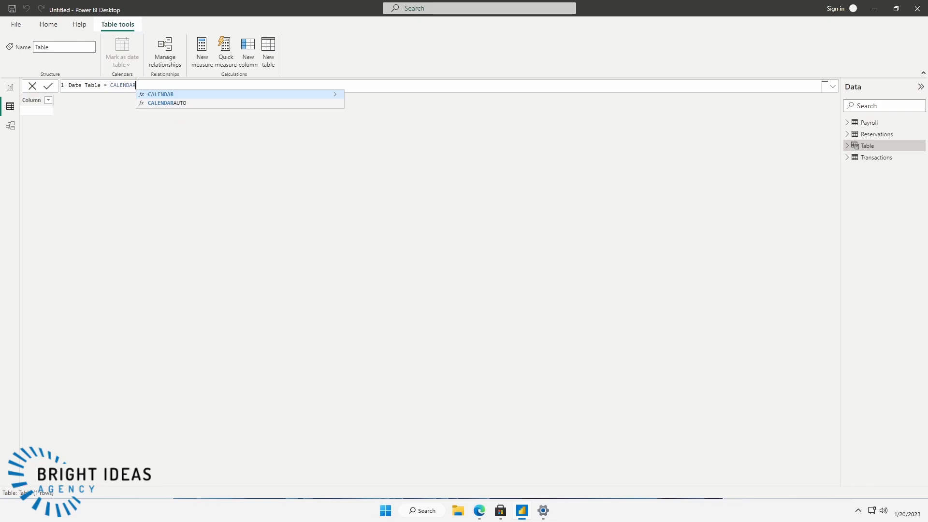
{"action": "type", "text": "("}
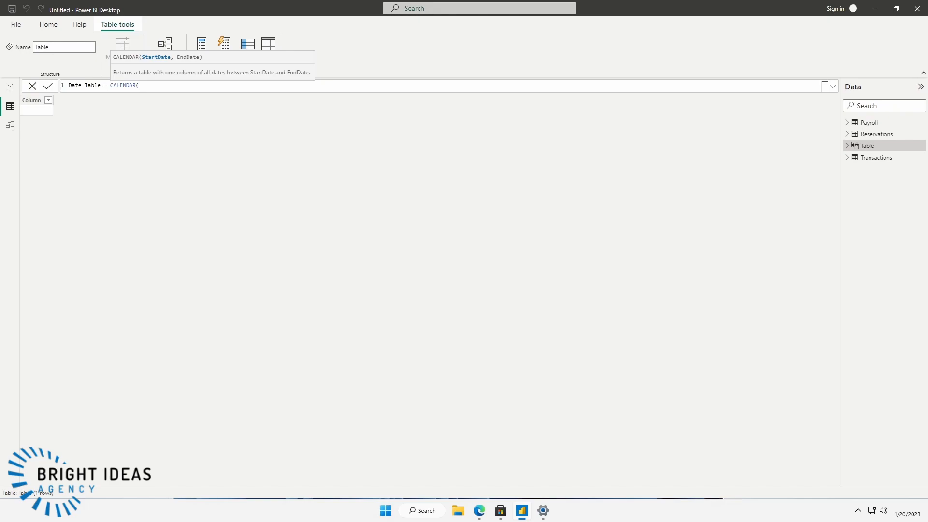
{"action": "type", "text": "\"01-01-2021\",\"12-31-2022\")"}
{"action": "key", "text": "Return"}
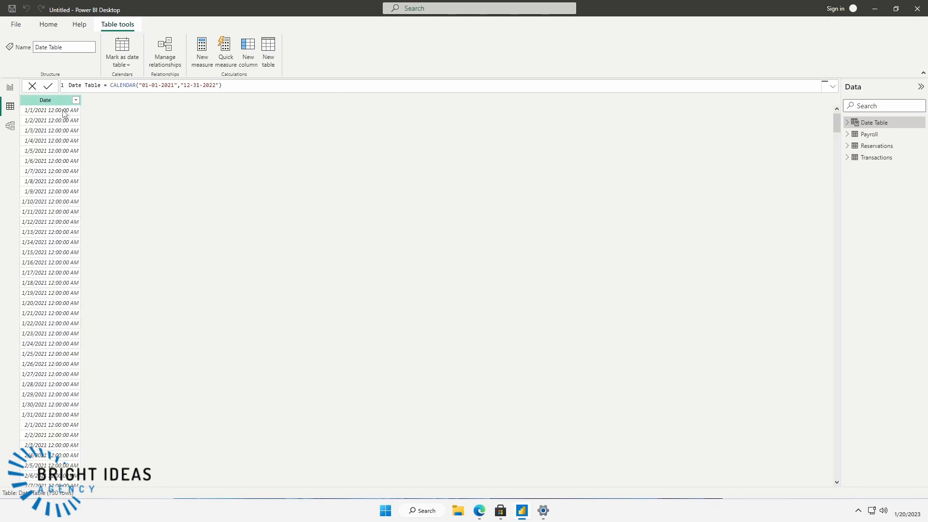
Look through the generated dates and mark Date Table as a date table, using Date as its date column
{"action": "scroll", "coordinate": [43, 342], "scroll_direction": "down", "scroll_amount": 20}
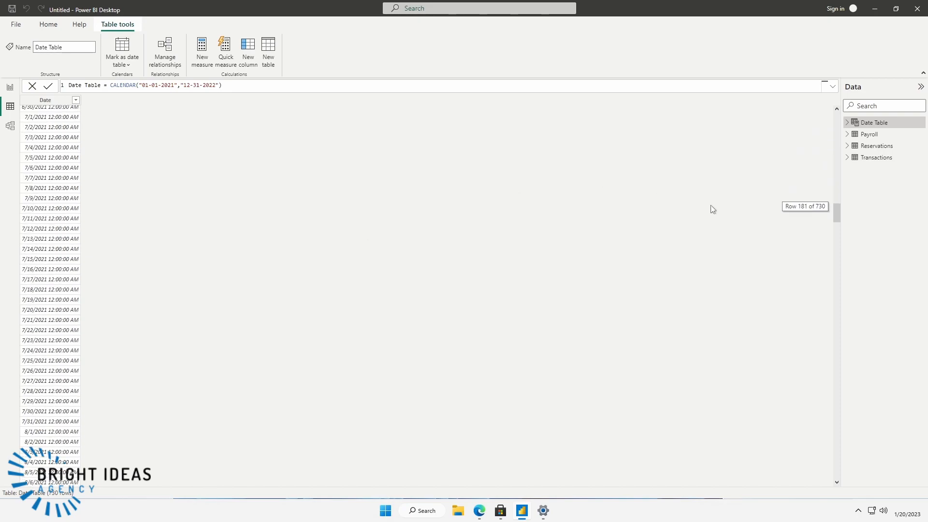
{"action": "left_click_drag", "start_coordinate": [838, 213], "coordinate": [841, 111]}
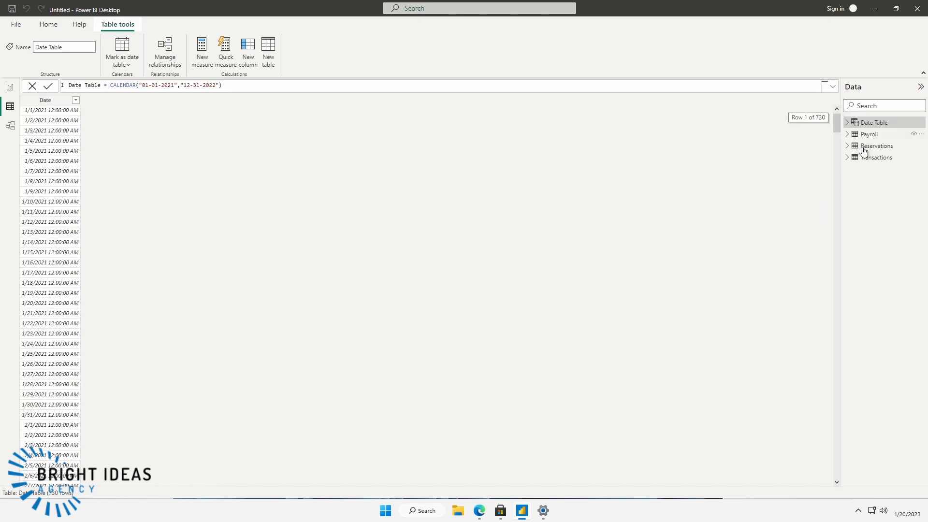
{"action": "left_click", "coordinate": [126, 63]}
{"action": "left_click", "coordinate": [136, 80]}
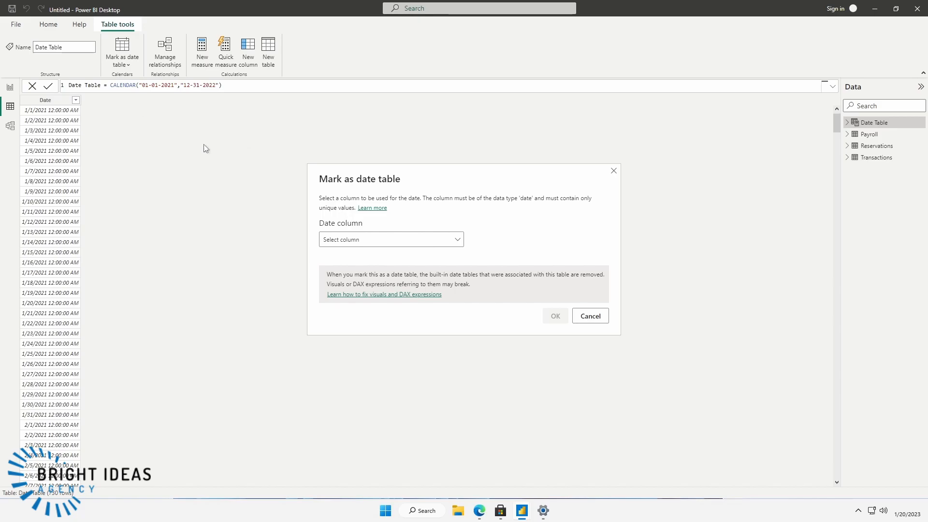
{"action": "left_click", "coordinate": [454, 239]}
{"action": "left_click", "coordinate": [329, 270]}
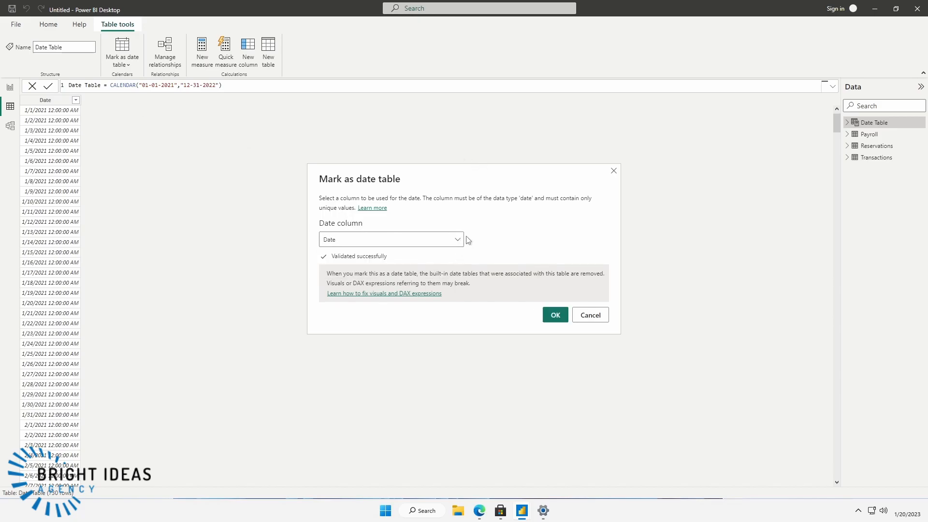
{"action": "left_click", "coordinate": [555, 316]}
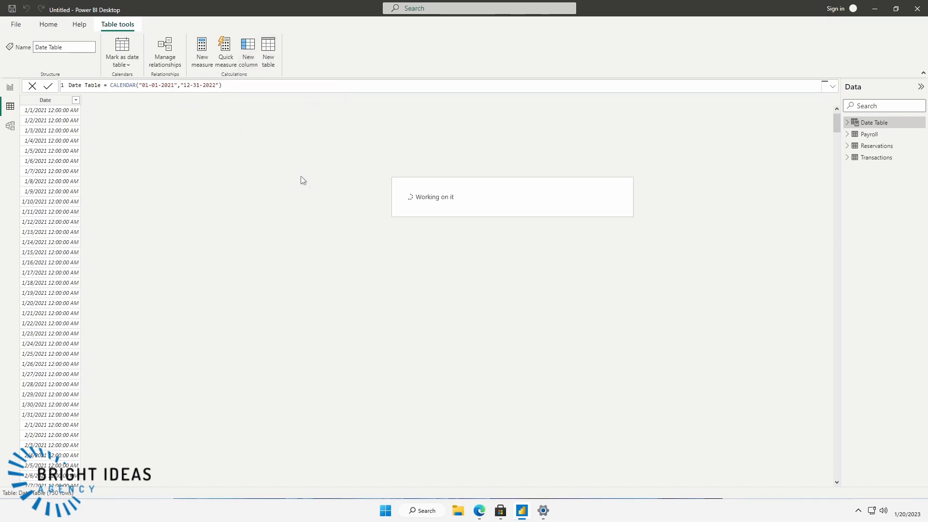
Add a calculated column to Date Table with the formula Month = MONTH([Date])
{"action": "type", "text": "Month ="}
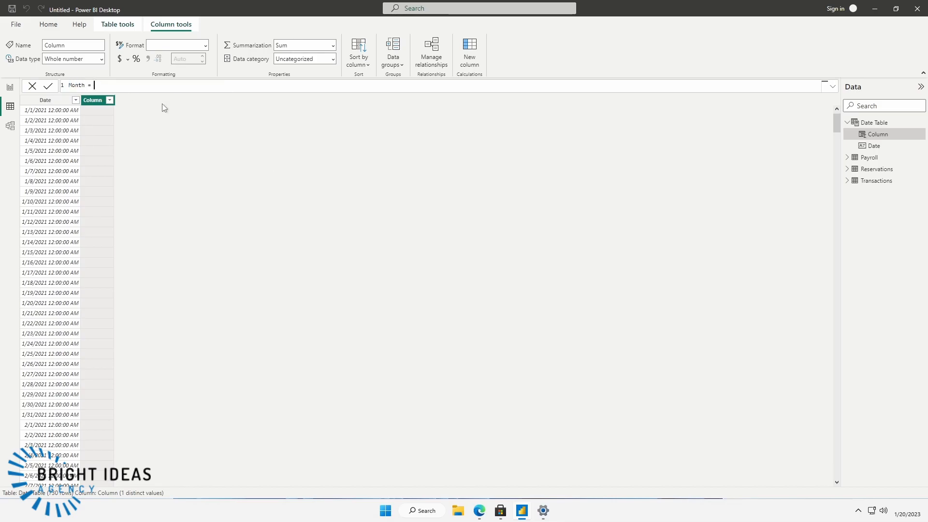
{"action": "type", "text": " MONTH("}
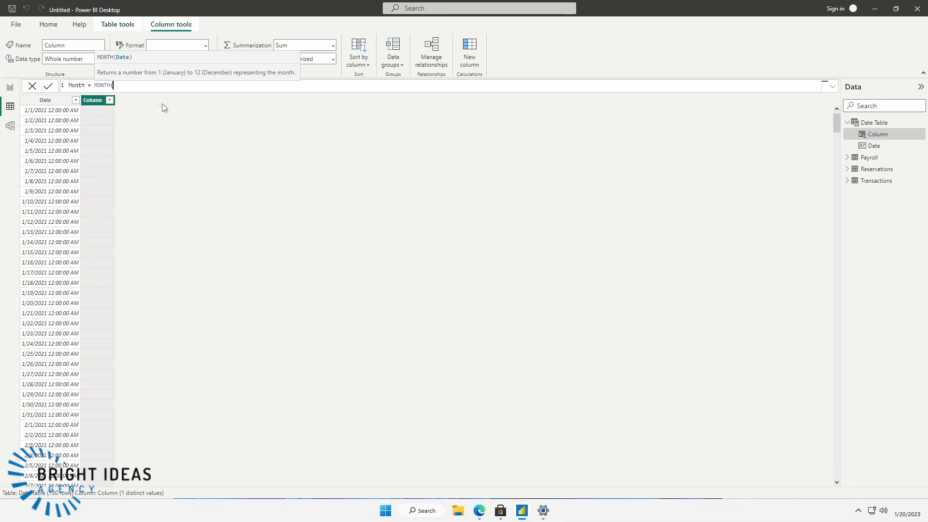
{"action": "type", "text": "[Date])"}
{"action": "key", "text": "Return"}
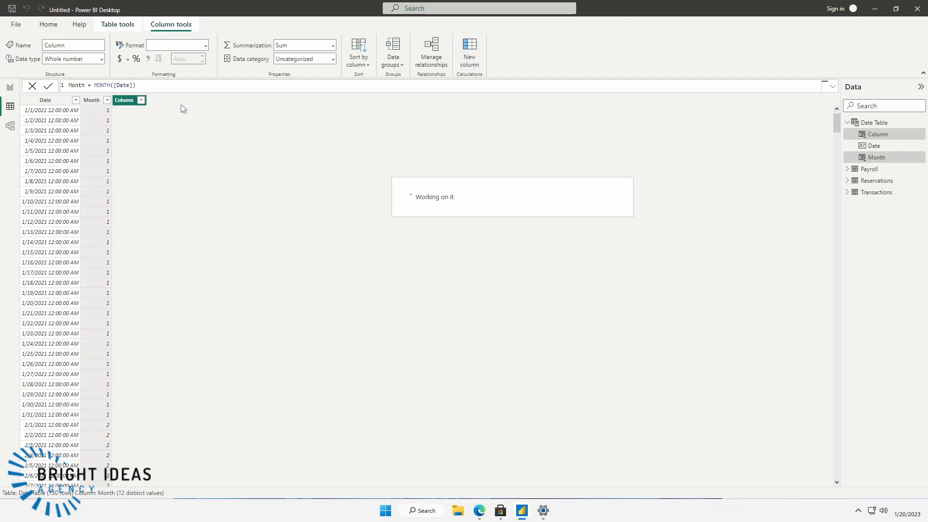
Add a calculated column to Date Table with the formula Short Month = FORMAT([Date],"MMM")
{"action": "type", "text": "Short Month = F"}
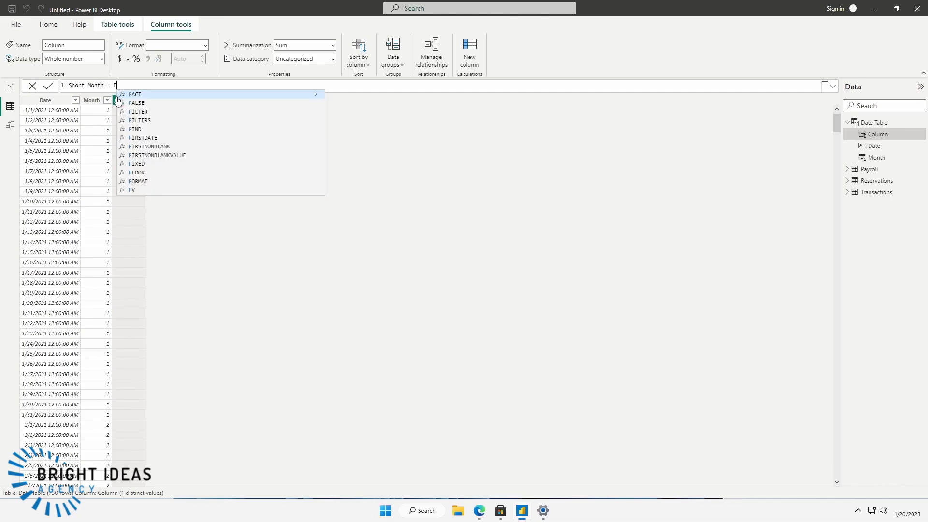
{"action": "type", "text": "ORMAT([Date]"}
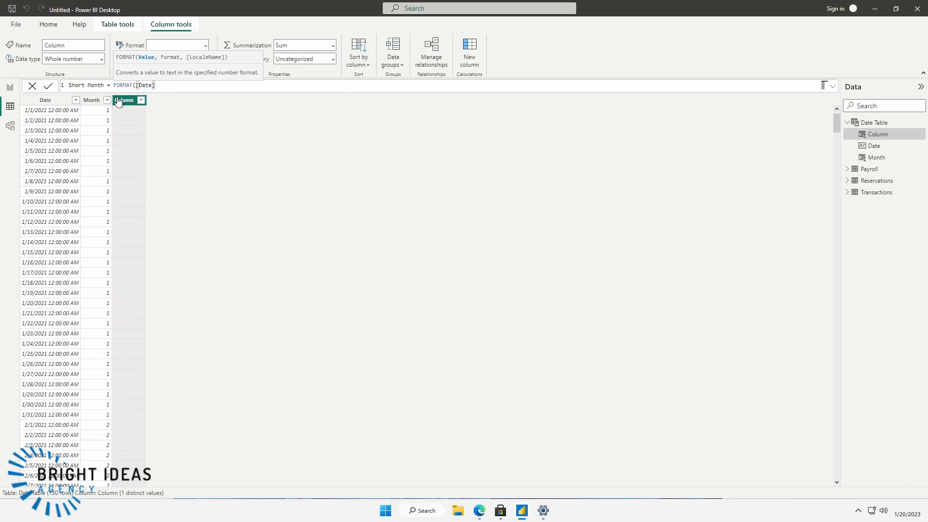
{"action": "type", "text": ",\"MMM\")"}
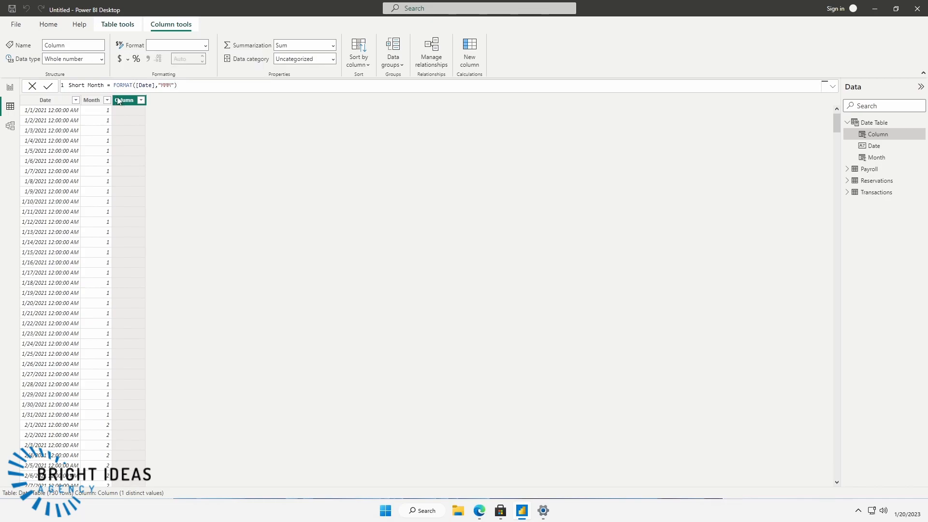
{"action": "key", "text": "Return"}
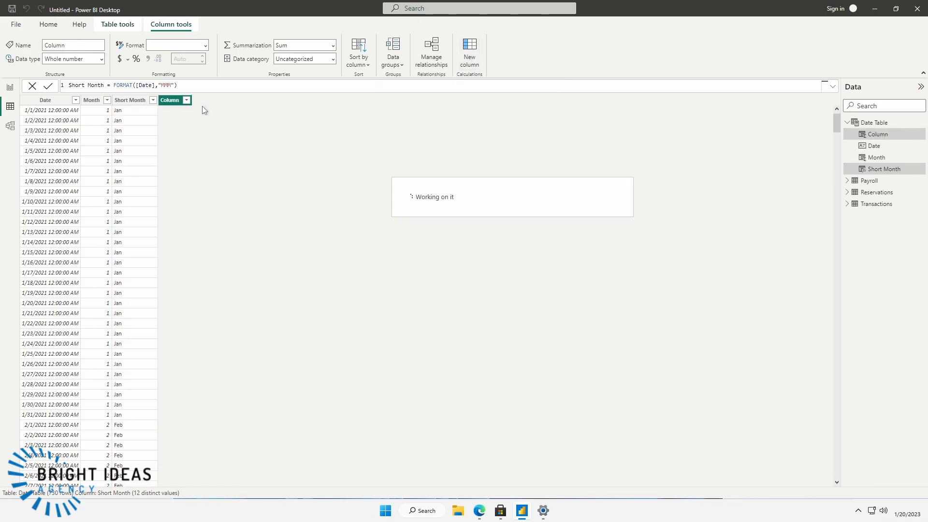
Add a calculated column to Date Table with the formula Year = YEAR([Date])
{"action": "type", "text": "Year = "}
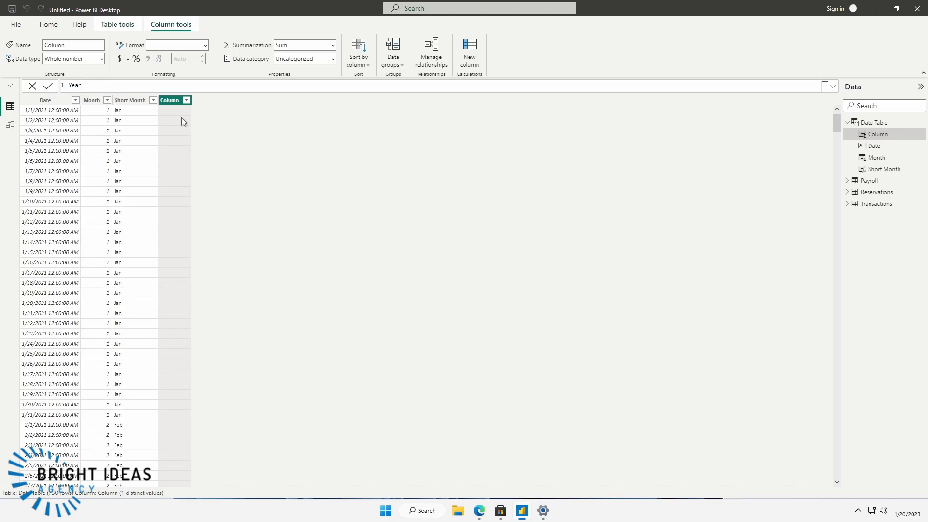
{"action": "type", "text": "YEAR(["}
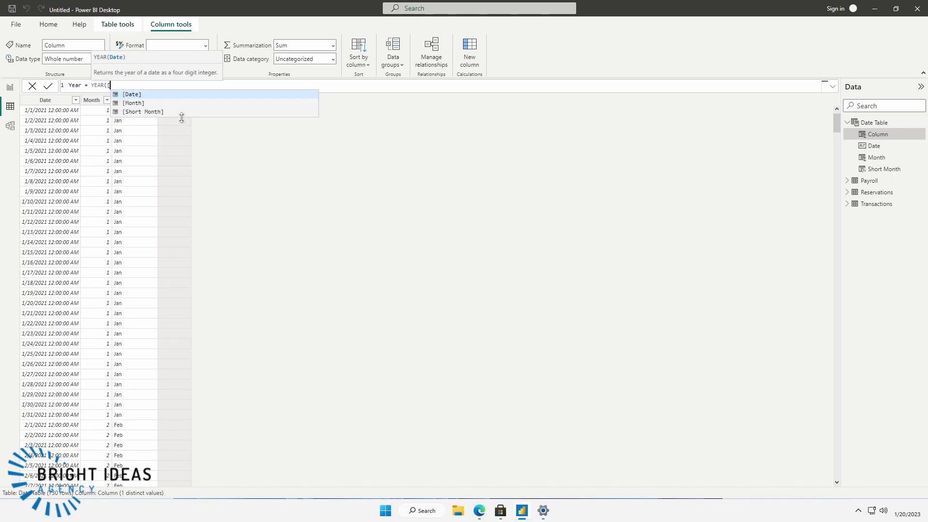
{"action": "type", "text": "Date])"}
{"action": "key", "text": "Return"}
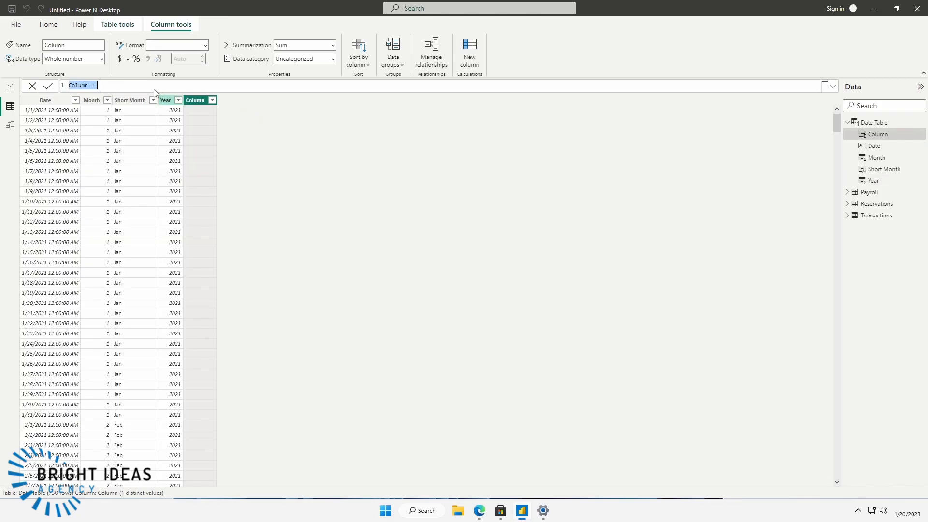
Add a calculated column to Date Table with the formula Weekday Number = WEEKDAY([Date])
{"action": "type", "text": "Weekday Number = WEEKD"}
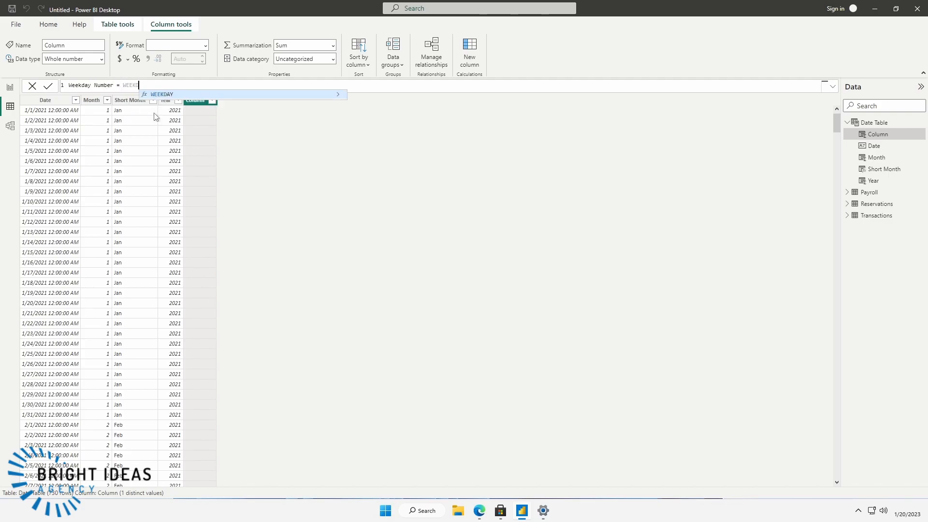
{"action": "type", "text": "AY(["}
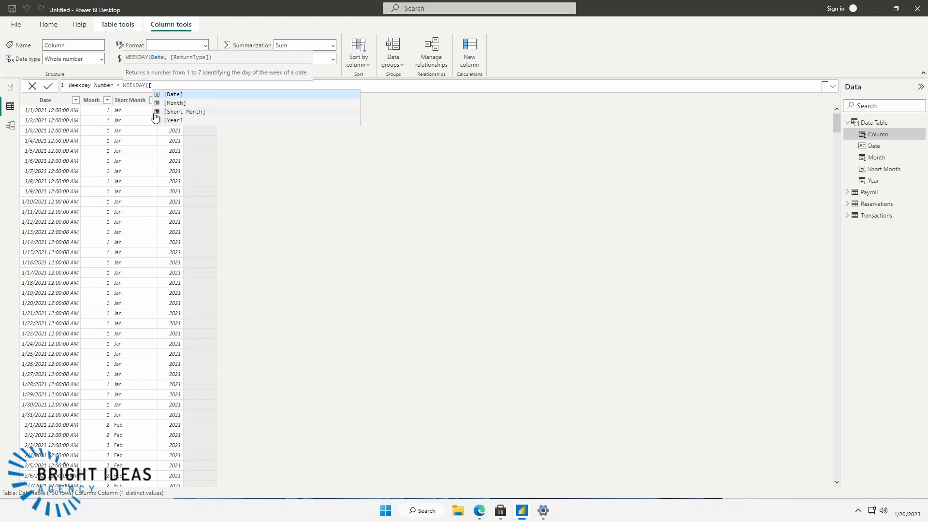
{"action": "type", "text": "Date]"}
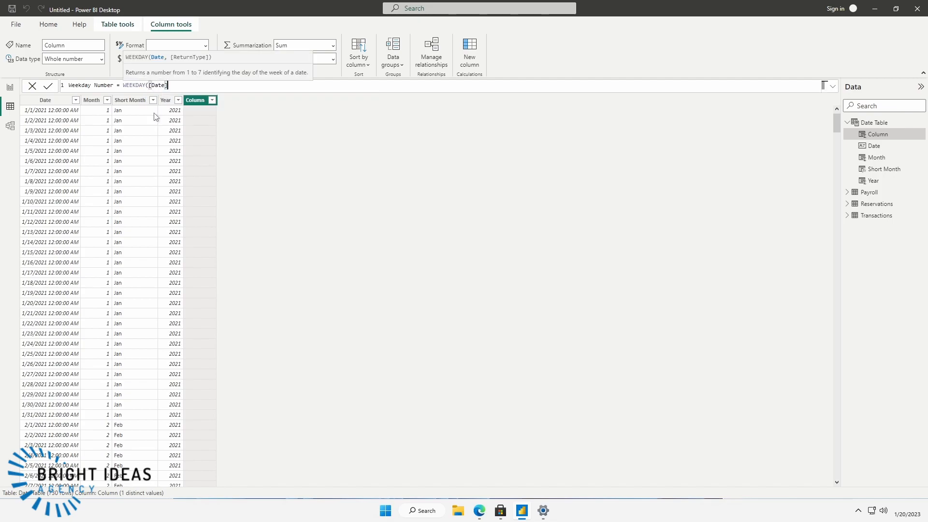
{"action": "type", "text": ")"}
{"action": "key", "text": "Return"}
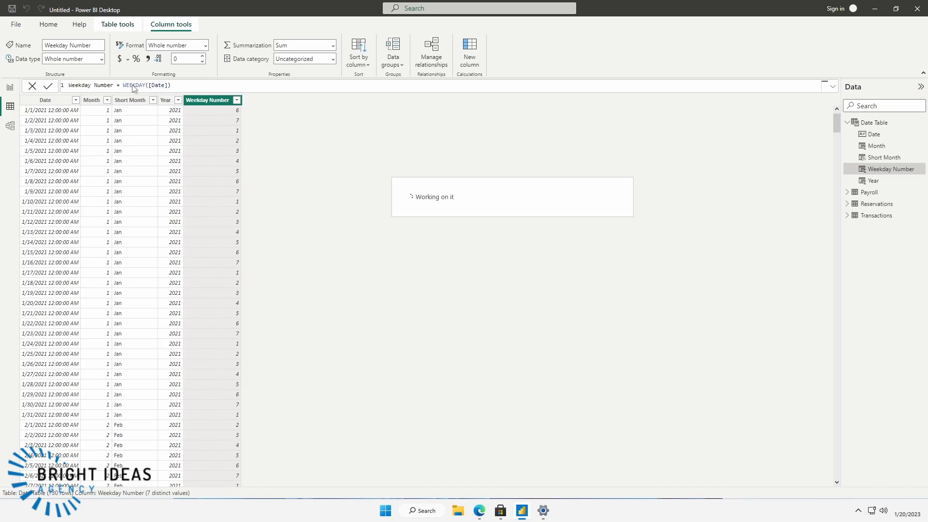
Add a calculated column to Date Table with the formula Day = FORMAT([Date],"DDD")
{"action": "type", "text": "Day = "}
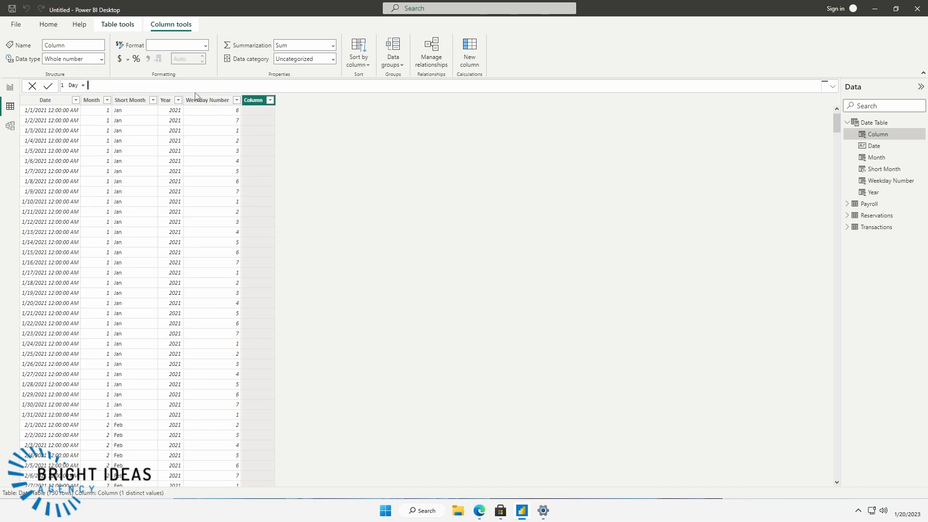
{"action": "type", "text": "FORM"}
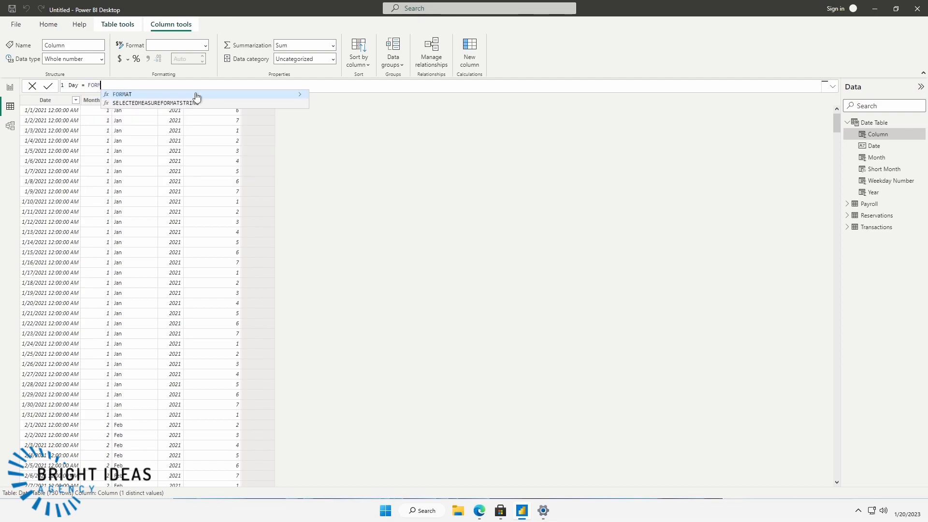
{"action": "type", "text": "AT([D"}
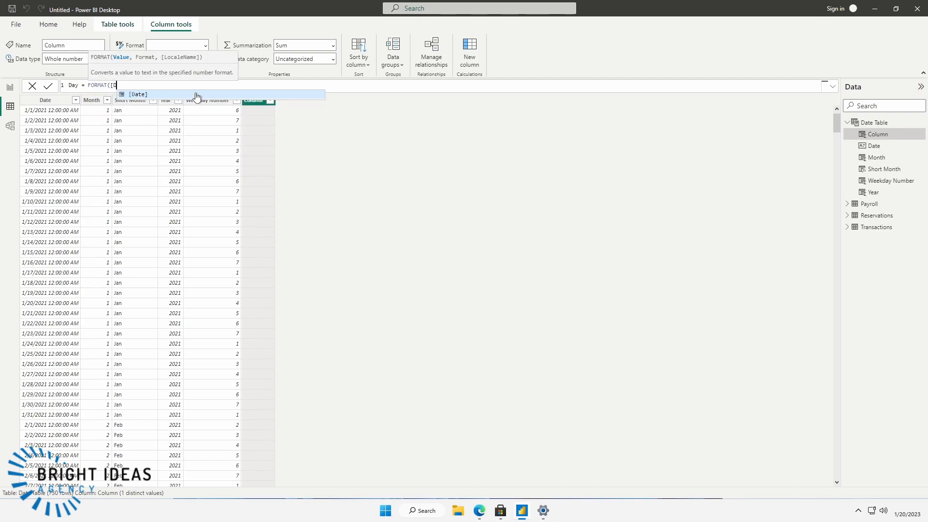
{"action": "type", "text": "ate],"}
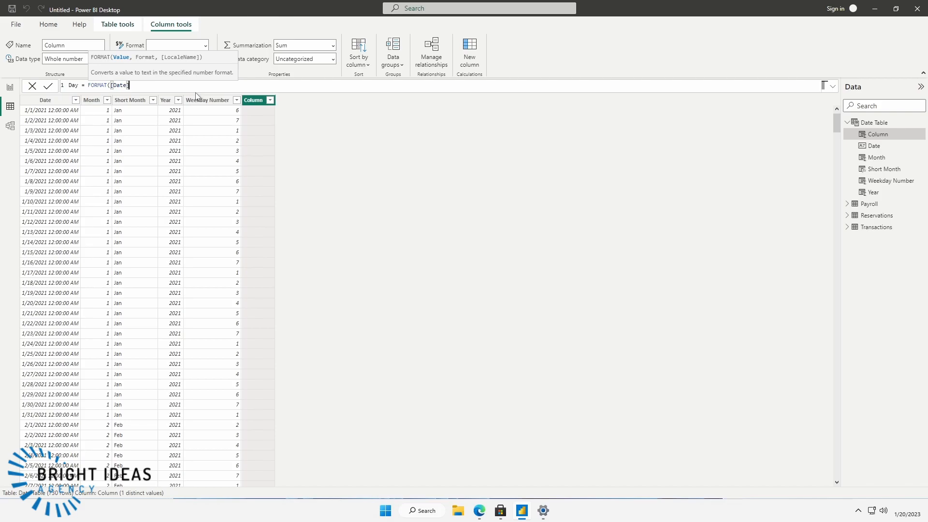
{"action": "type", "text": "\"DDD\")"}
{"action": "key", "text": "Return"}
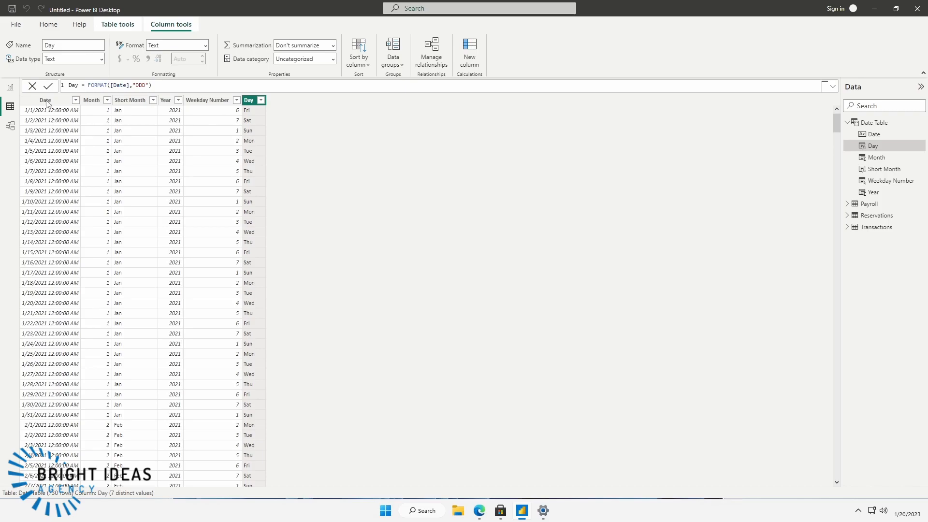
In the model view, arrange the tables with Reservations below Payroll and Date Table below Transactions
{"action": "left_click", "coordinate": [10, 126]}
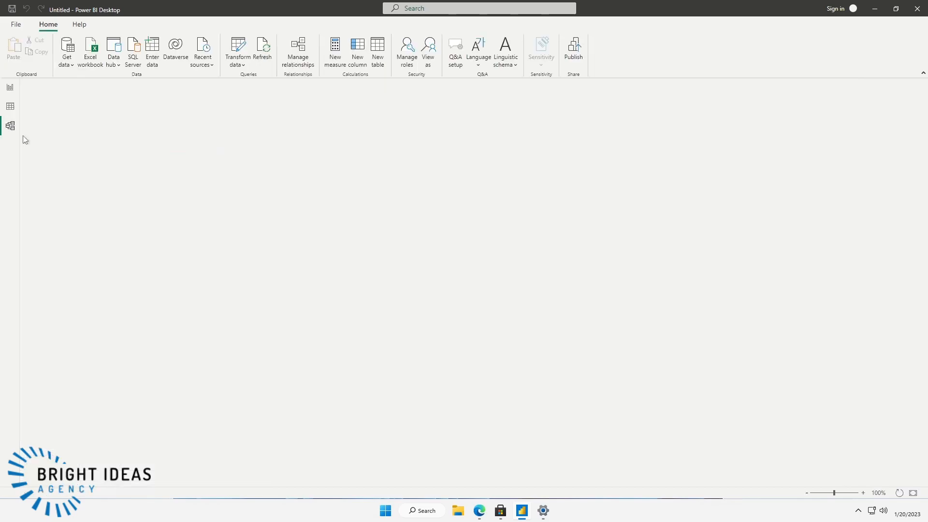
{"action": "left_click_drag", "start_coordinate": [299, 147], "coordinate": [110, 375]}
{"action": "left_click_drag", "start_coordinate": [222, 466], "coordinate": [330, 467]}
{"action": "left_click_drag", "start_coordinate": [565, 126], "coordinate": [426, 337]}
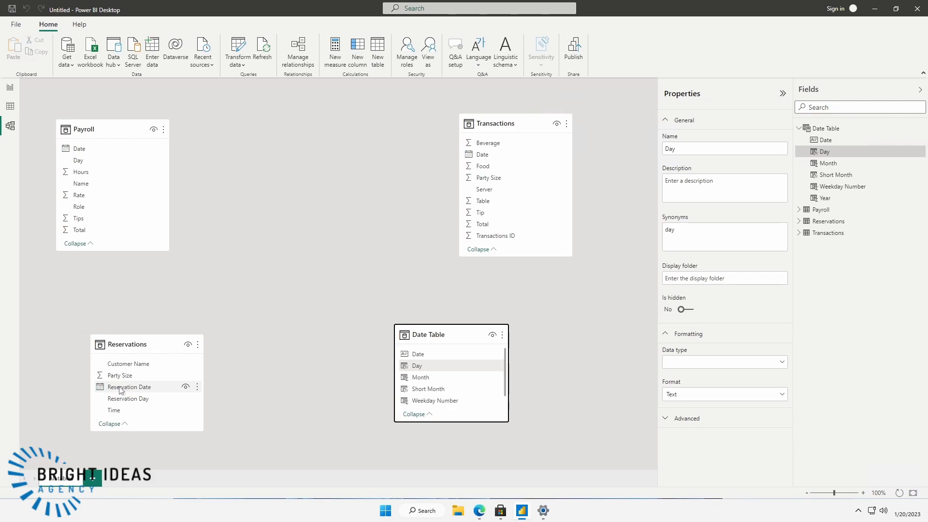
Relate Reservations' Reservation Date, Payroll's Date and Transactions' Date to Date Table's Date, and place Date Table between Payroll and Transactions
{"action": "left_click_drag", "start_coordinate": [120, 390], "coordinate": [427, 355]}
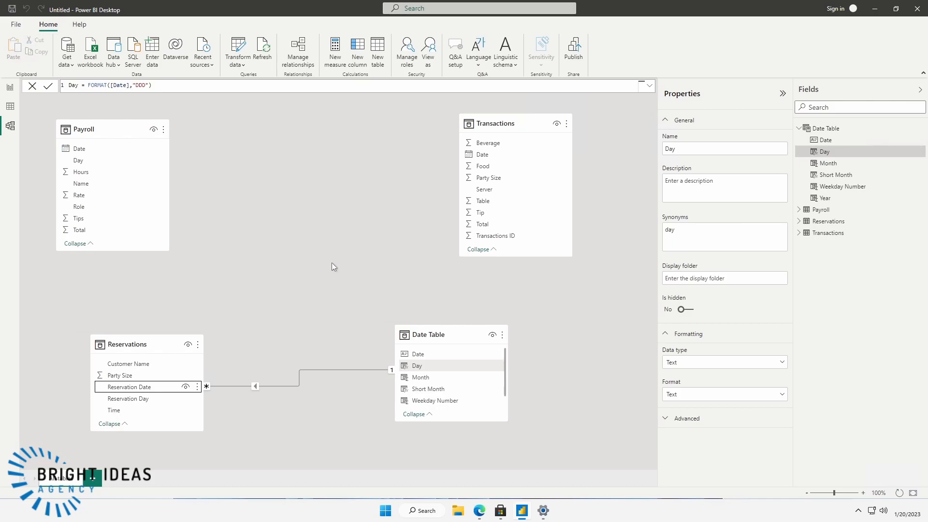
{"action": "left_click_drag", "start_coordinate": [77, 149], "coordinate": [418, 355]}
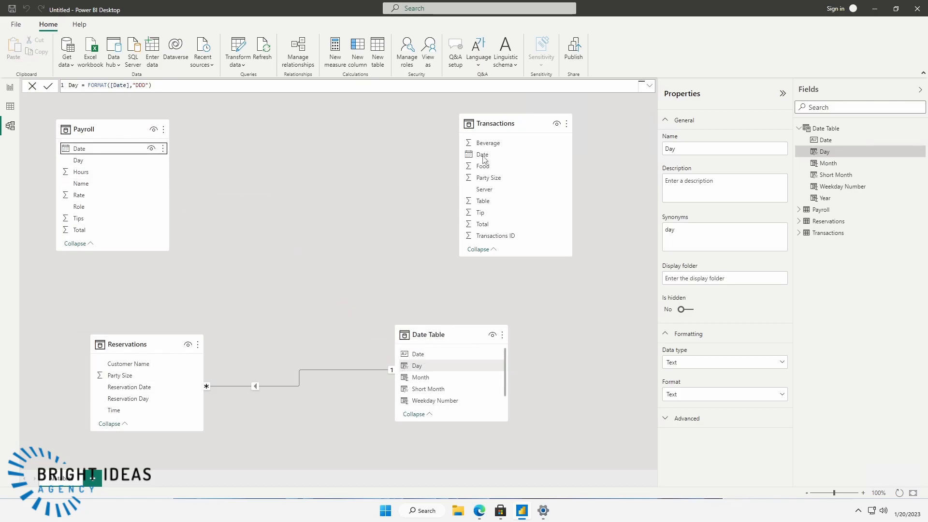
{"action": "left_click_drag", "start_coordinate": [487, 159], "coordinate": [419, 354]}
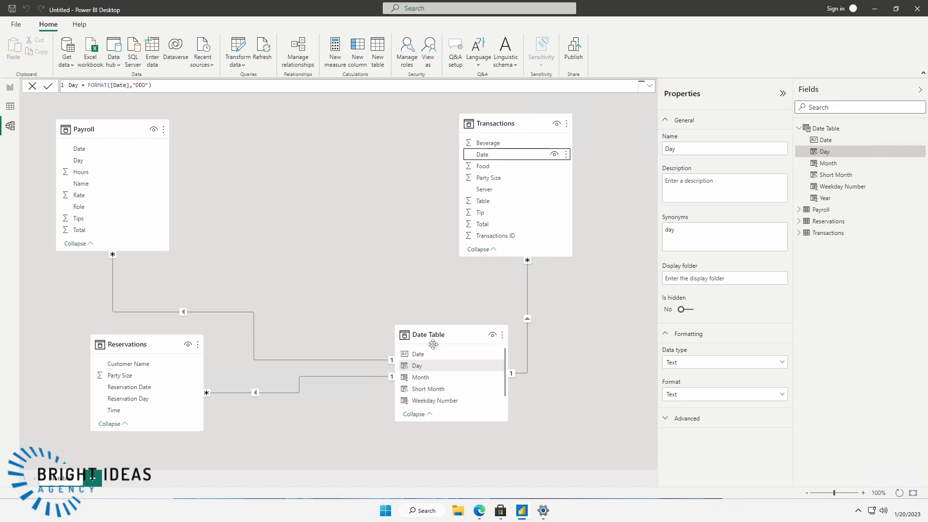
{"action": "left_click_drag", "start_coordinate": [434, 348], "coordinate": [320, 167]}
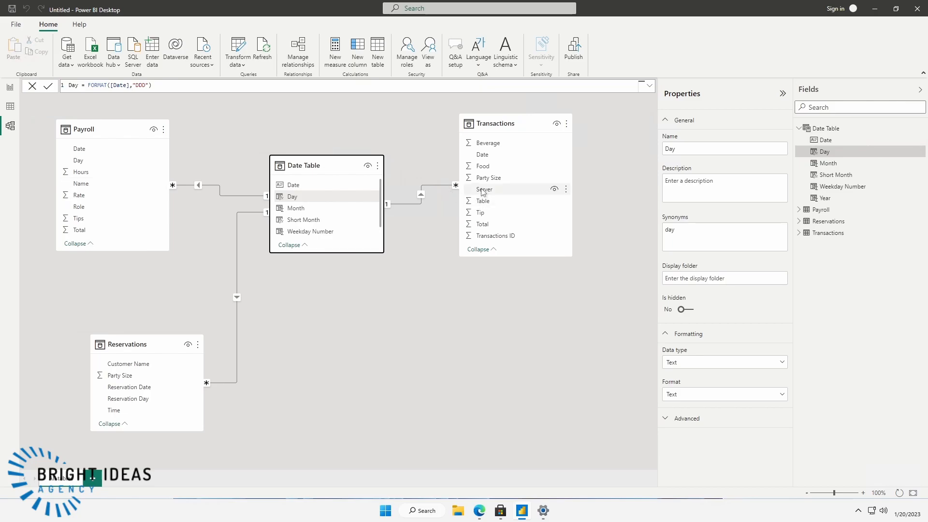
{"action": "left_click_drag", "start_coordinate": [87, 183], "coordinate": [486, 190]}
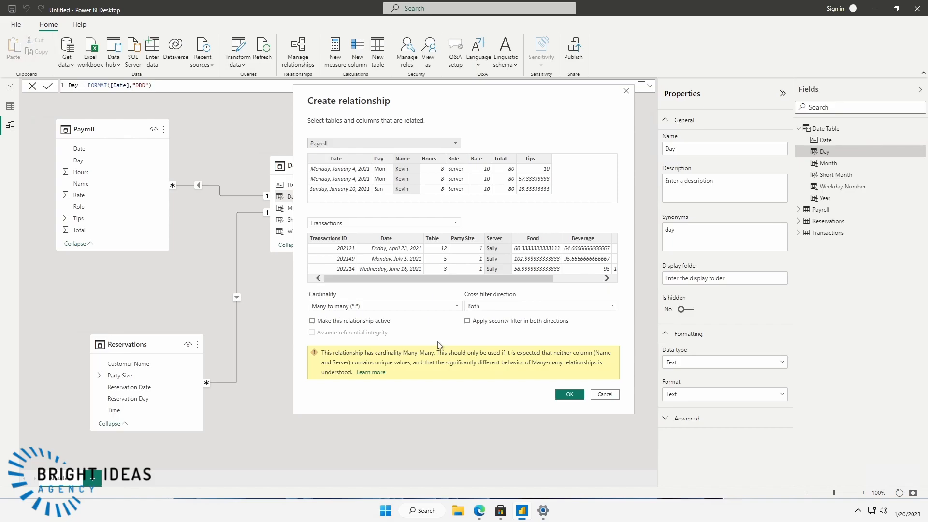
{"action": "left_click", "coordinate": [605, 394]}
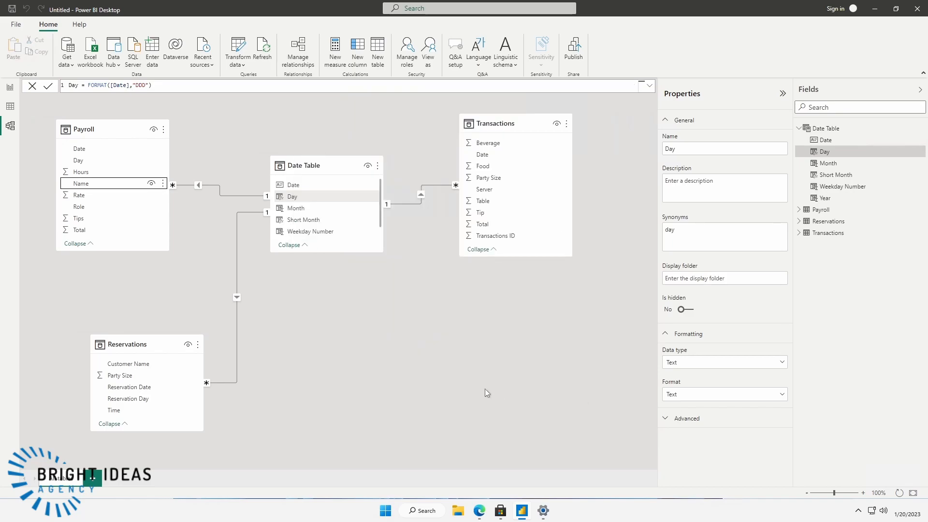
{"action": "left_click", "coordinate": [381, 339]}
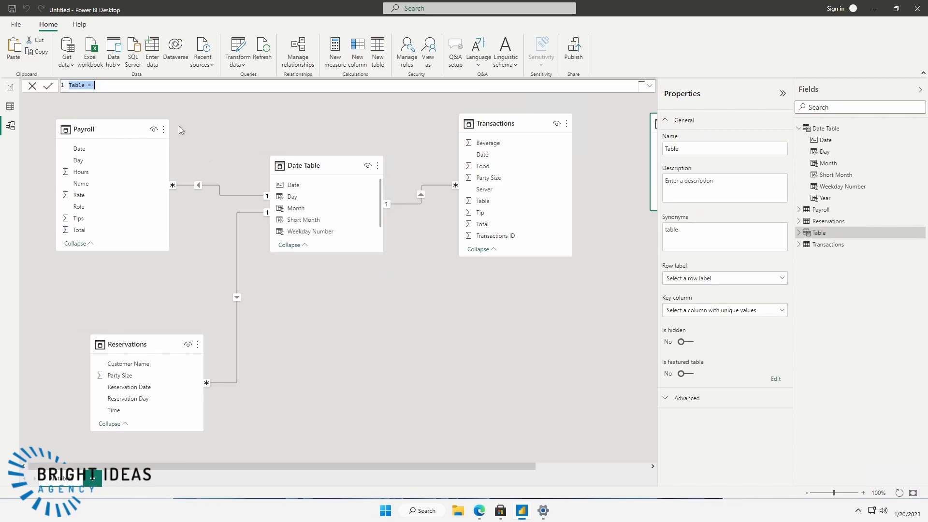
Create a calculated table with the formula Employees = DISTINCT('Payroll'[Name]) and place it below Date Table and Transactions in the model diagram
{"action": "type", "text": "Employees = "}
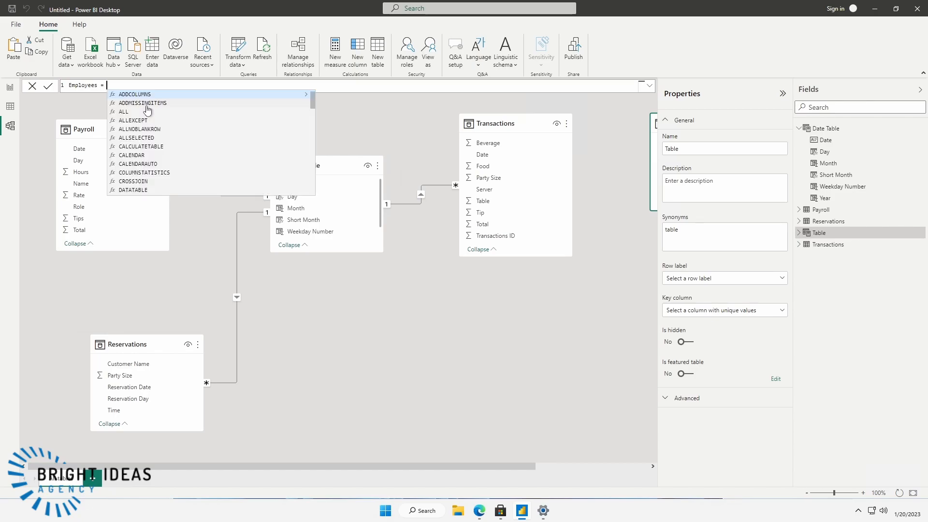
{"action": "type", "text": "DIS"}
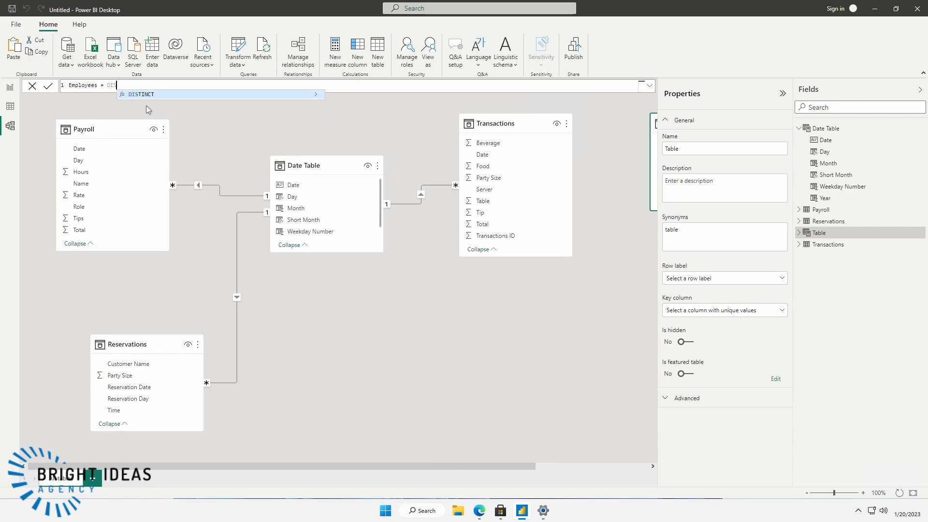
{"action": "type", "text": "TINCT"}
{"action": "key", "text": "Tab"}
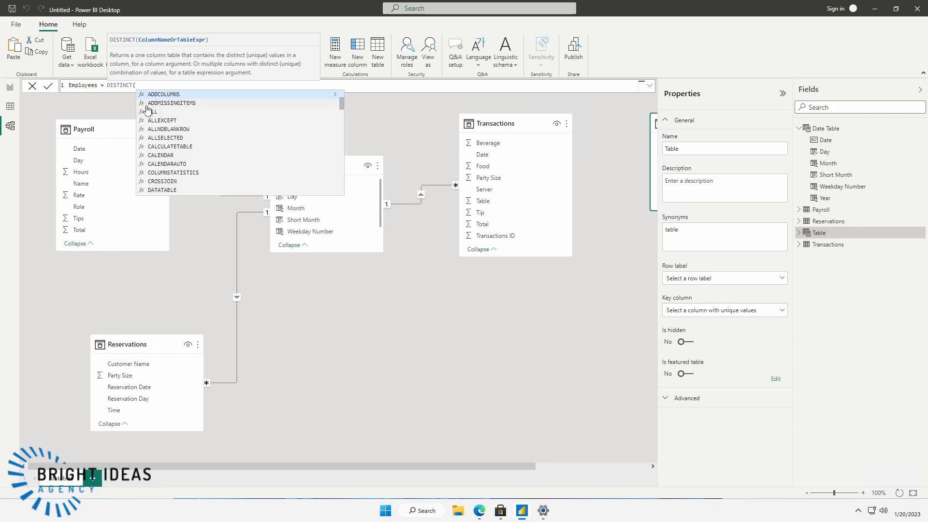
{"action": "type", "text": "'Payroll"}
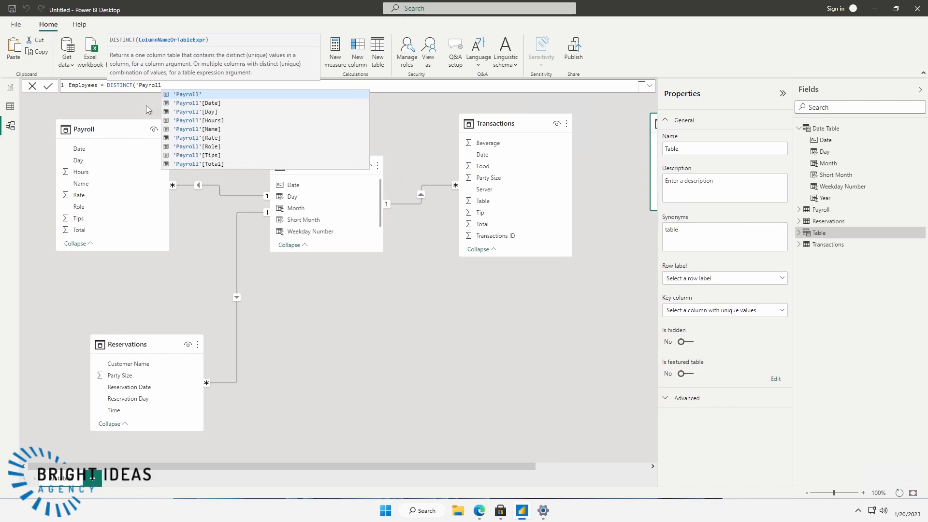
{"action": "left_click", "coordinate": [211, 129]}
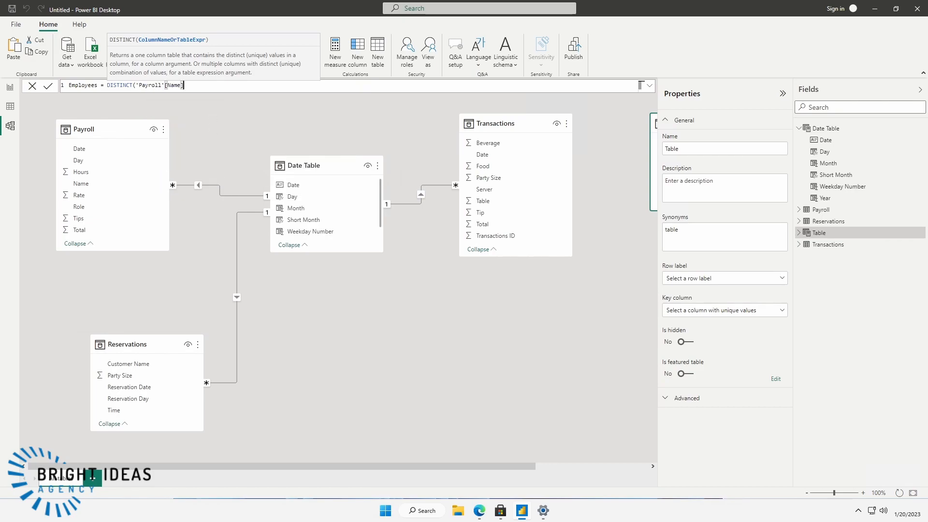
{"action": "type", "text": ")"}
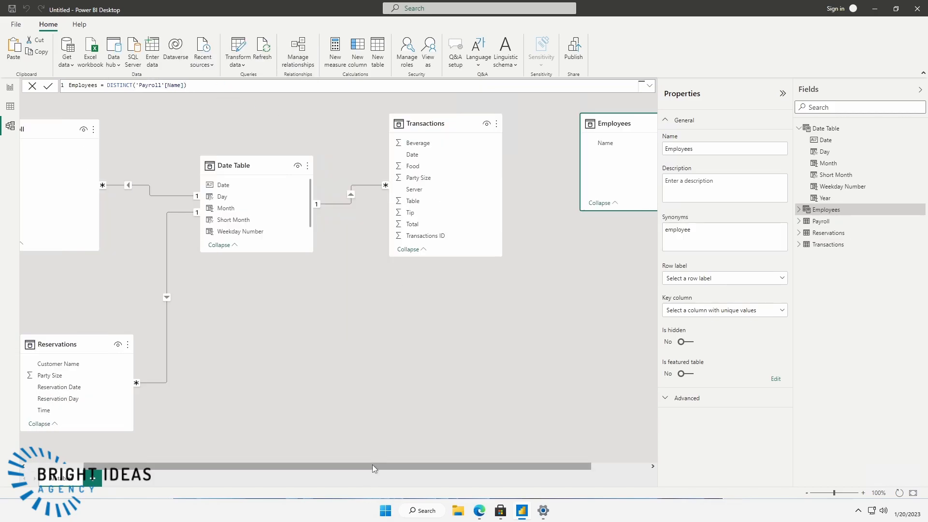
{"action": "left_click_drag", "start_coordinate": [587, 124], "coordinate": [416, 328]}
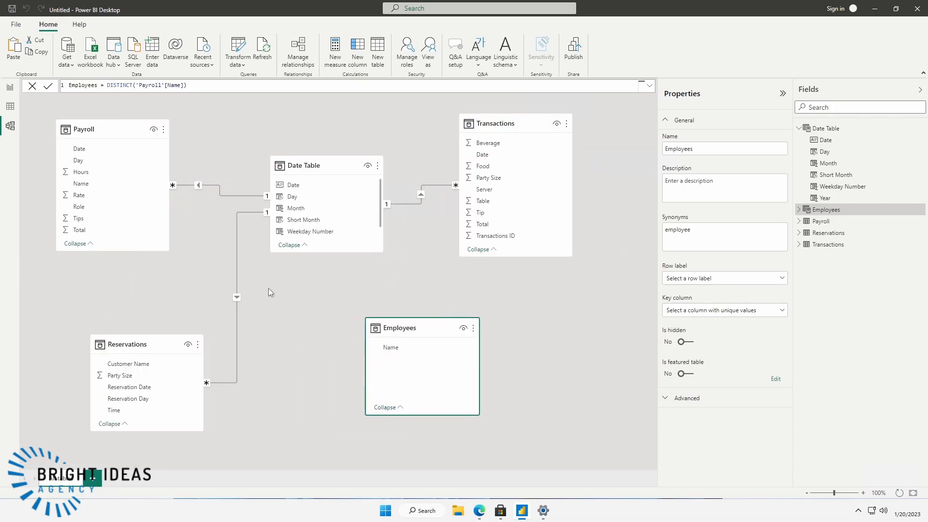
Relate Payroll's Name and Transactions' Server to Employees' Name, and shift the Employees table closer to Reservations in the model diagram
{"action": "left_click_drag", "start_coordinate": [81, 184], "coordinate": [411, 356]}
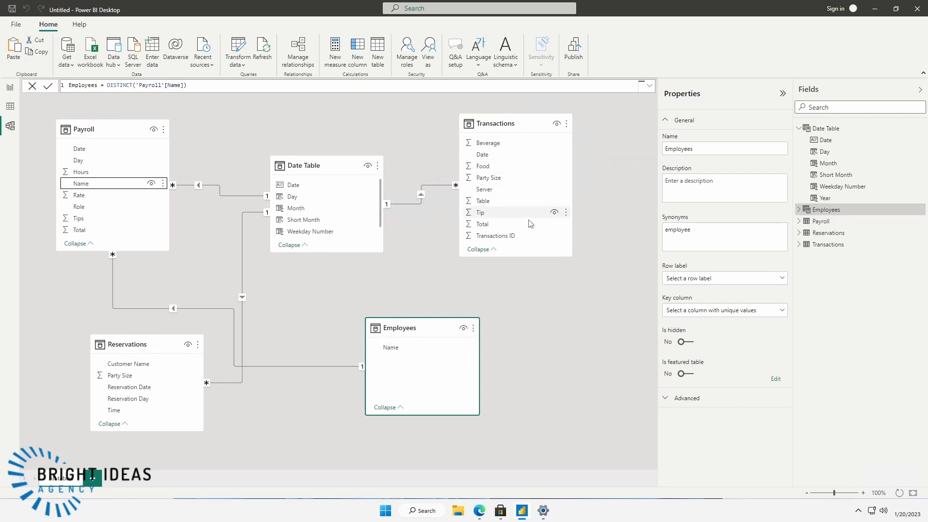
{"action": "left_click_drag", "start_coordinate": [486, 189], "coordinate": [401, 352]}
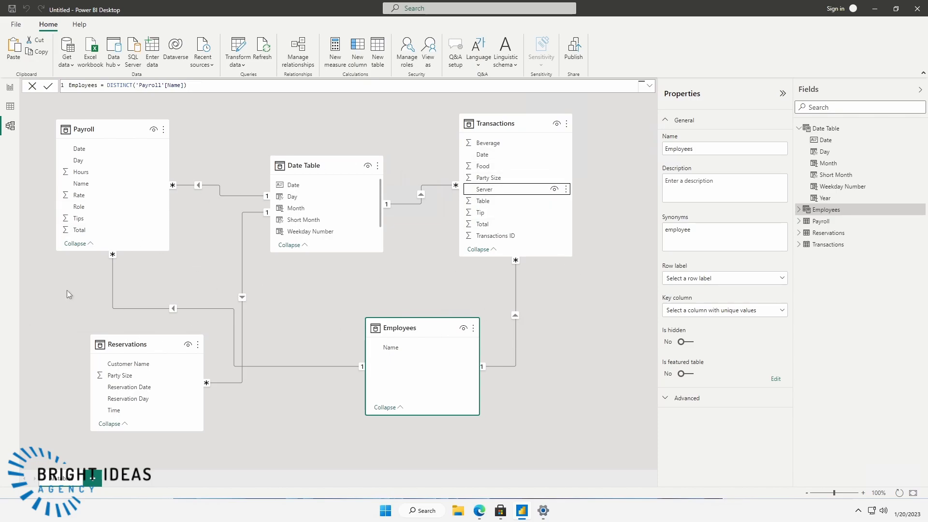
{"action": "left_click_drag", "start_coordinate": [394, 328], "coordinate": [363, 327]}
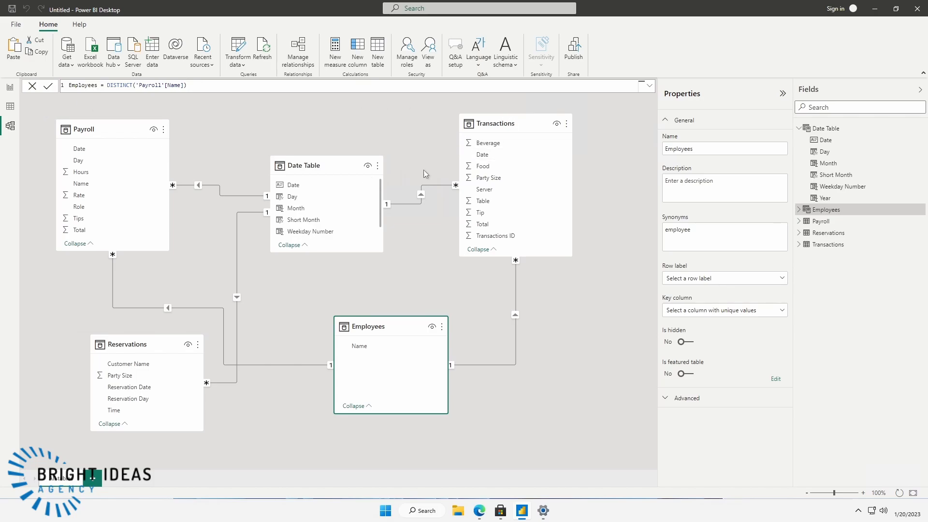
On the report page, build a slicer from Date Table's Year and set its style to Tile
{"action": "left_click", "coordinate": [10, 88]}
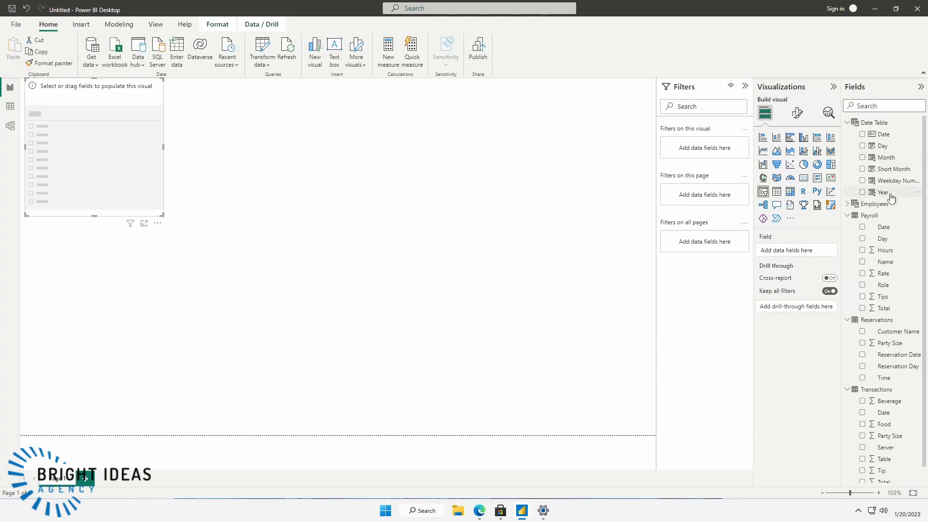
{"action": "left_click_drag", "start_coordinate": [885, 194], "coordinate": [55, 140]}
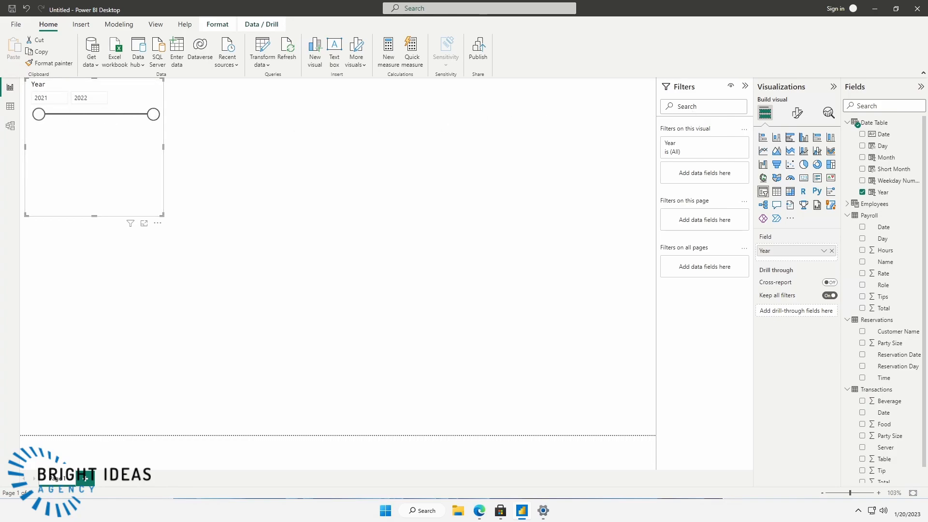
{"action": "left_click", "coordinate": [798, 120]}
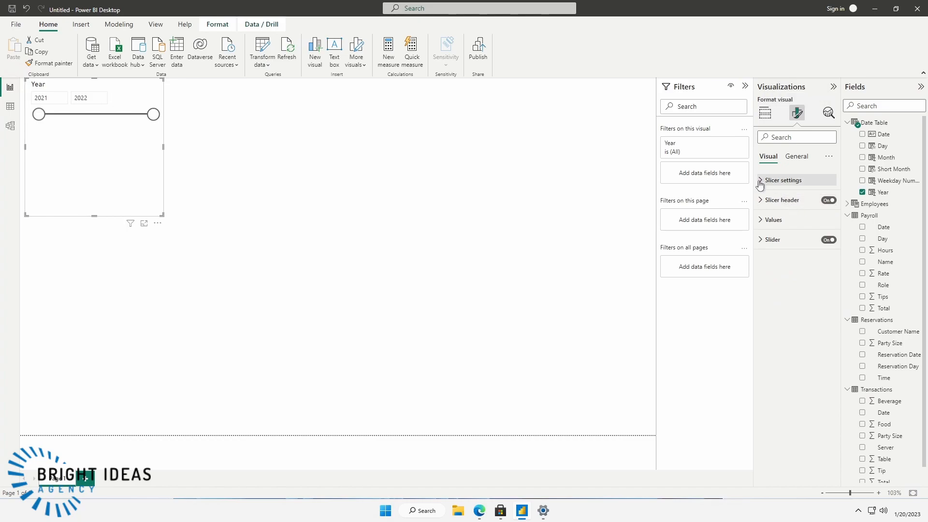
{"action": "left_click", "coordinate": [761, 185]}
{"action": "left_click", "coordinate": [821, 226]}
{"action": "left_click", "coordinate": [791, 247]}
{"action": "left_click", "coordinate": [217, 153]}
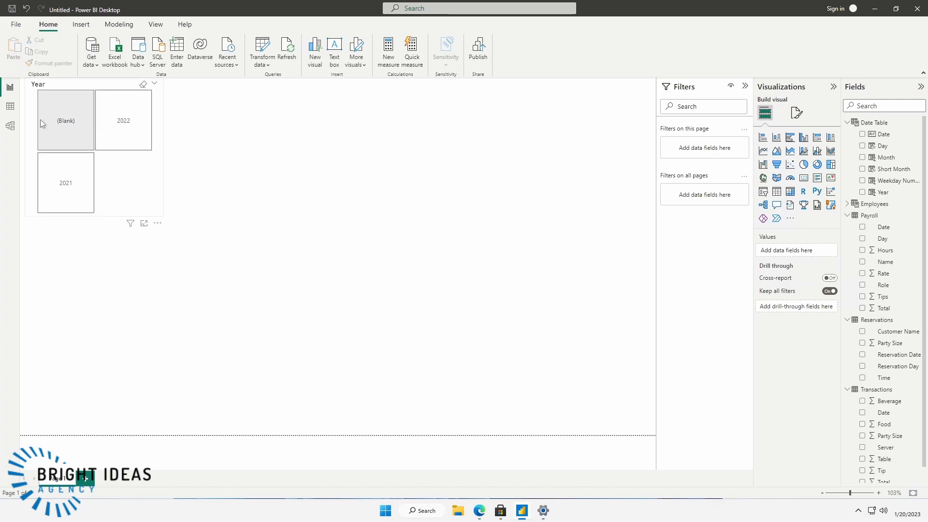
In the model diagram, move Date Table slightly higher between Payroll and Transactions
{"action": "left_click", "coordinate": [10, 109]}
{"action": "left_click", "coordinate": [10, 125]}
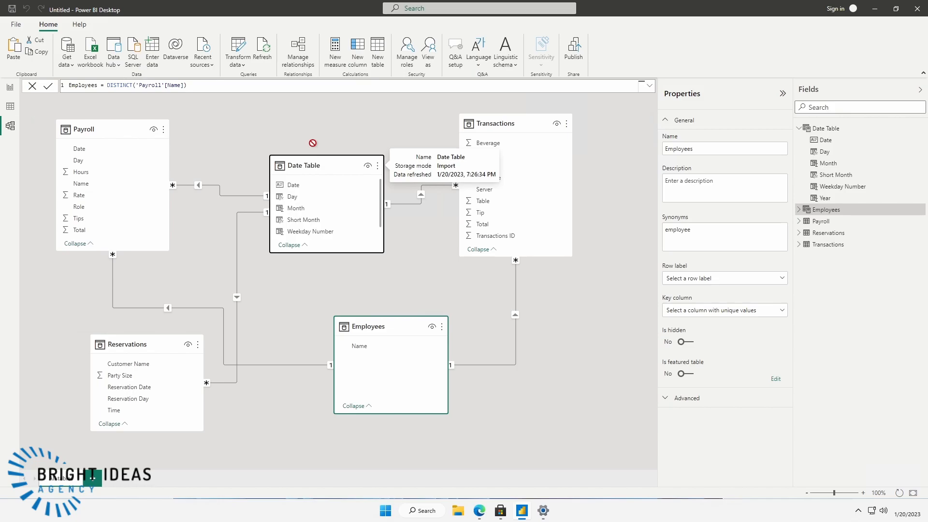
{"action": "left_click_drag", "start_coordinate": [313, 167], "coordinate": [313, 144]}
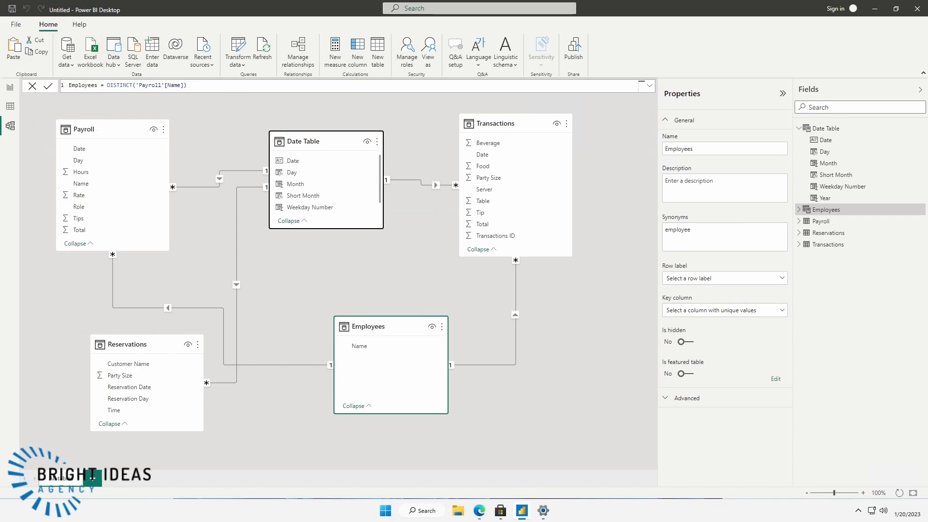
Filter the Payroll query's Date column to keep rows before a chosen cutoff date, and apply the query changes
{"action": "left_click", "coordinate": [240, 54]}
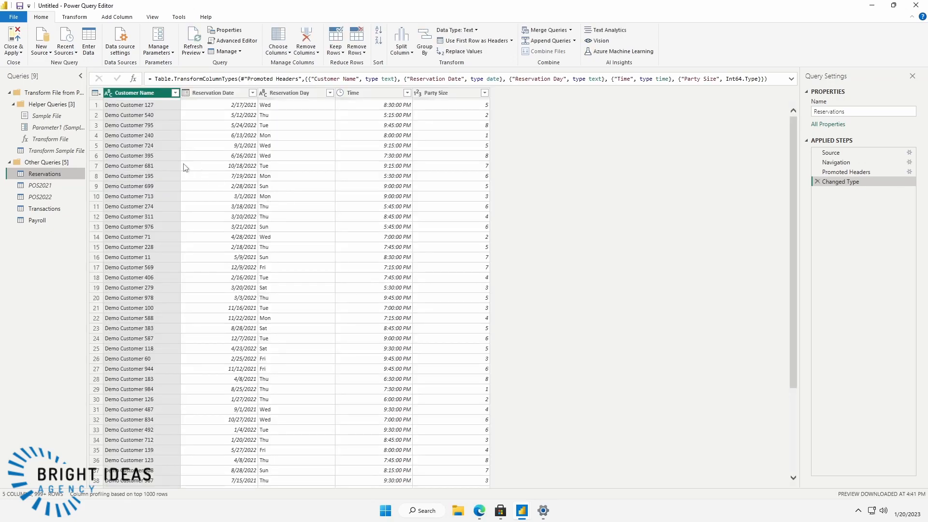
{"action": "left_click", "coordinate": [36, 220]}
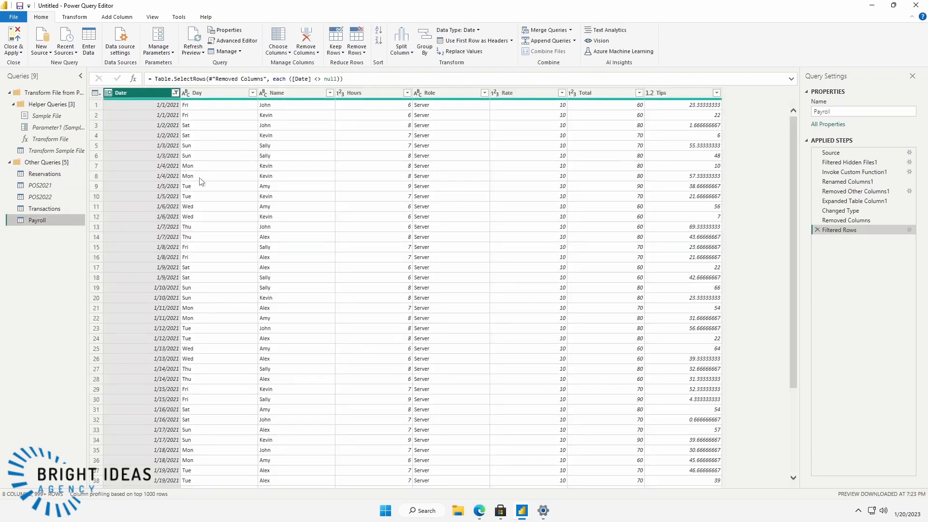
{"action": "left_click", "coordinate": [175, 94]}
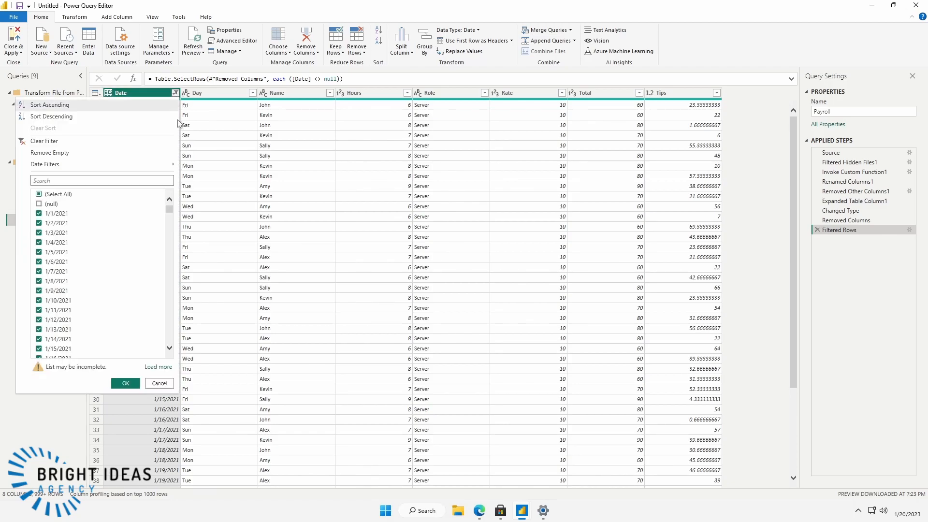
{"action": "mouse_move", "coordinate": [78, 169]}
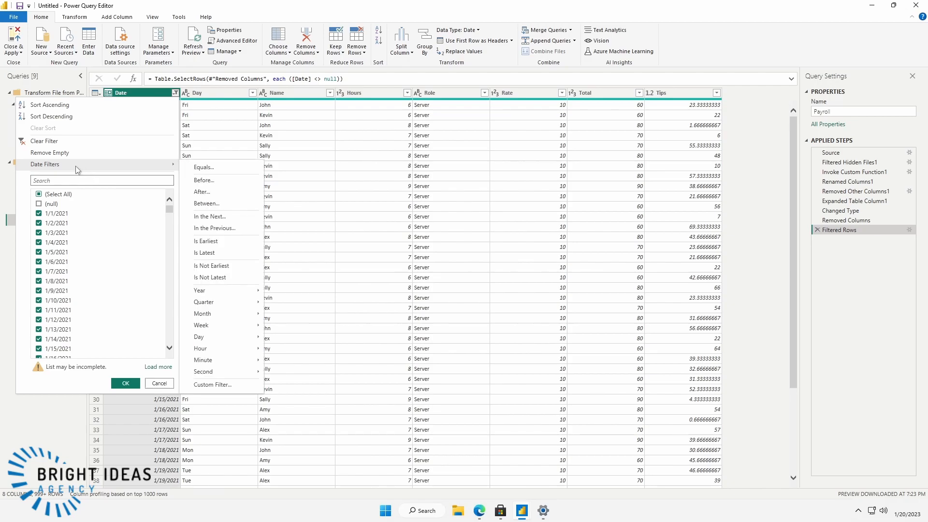
{"action": "left_click", "coordinate": [199, 180]}
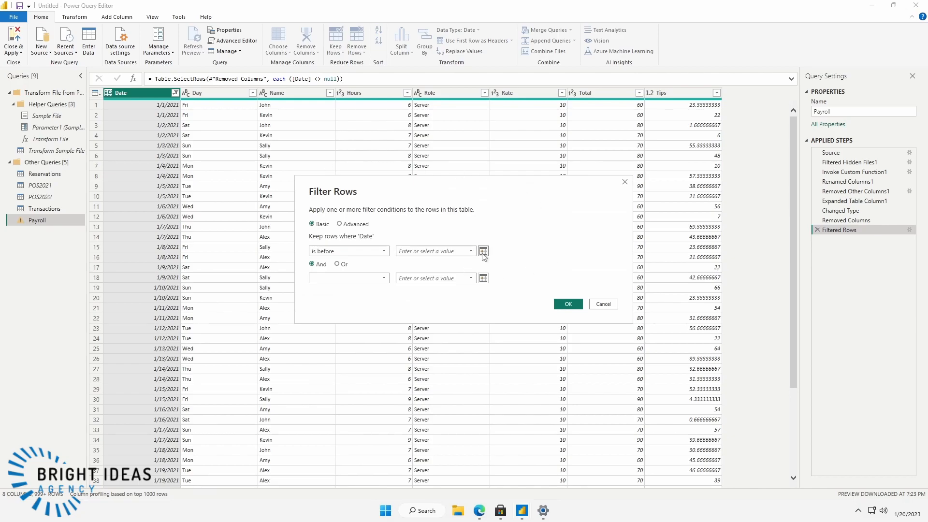
{"action": "left_click", "coordinate": [483, 251]}
{"action": "left_click", "coordinate": [397, 287]}
{"action": "left_click", "coordinate": [562, 304]}
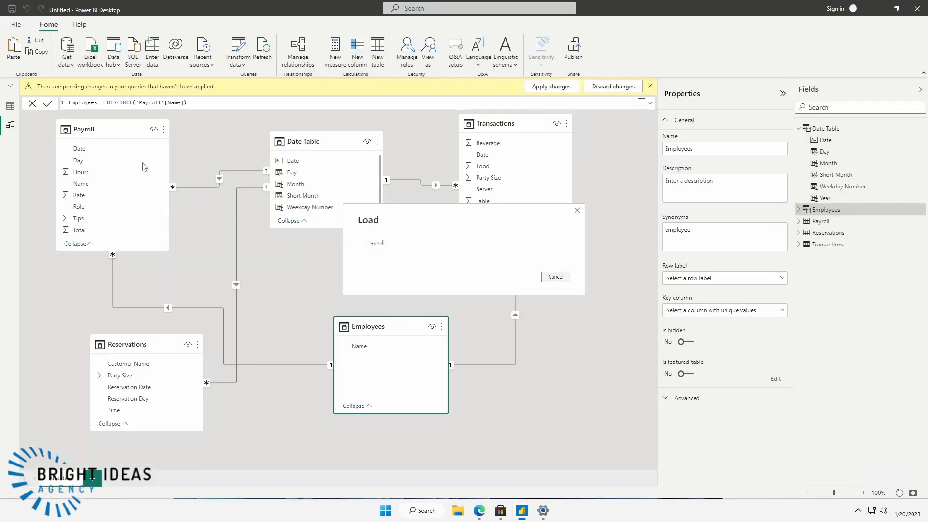
Add a slicer of Employees' Name below the Year slicer on the report page and rename its field Employee
{"action": "left_click", "coordinate": [11, 88]}
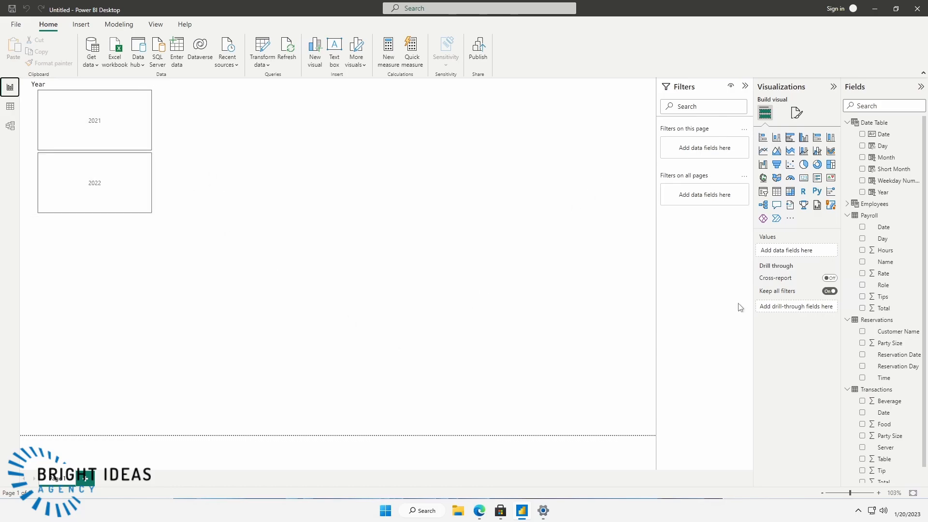
{"action": "left_click", "coordinate": [763, 191]}
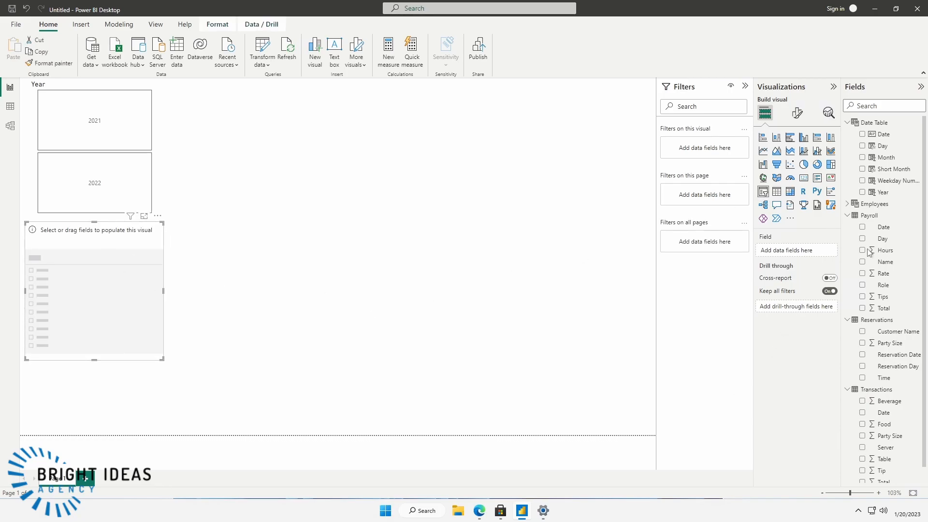
{"action": "left_click", "coordinate": [849, 204]}
{"action": "left_click_drag", "start_coordinate": [878, 222], "coordinate": [94, 281]}
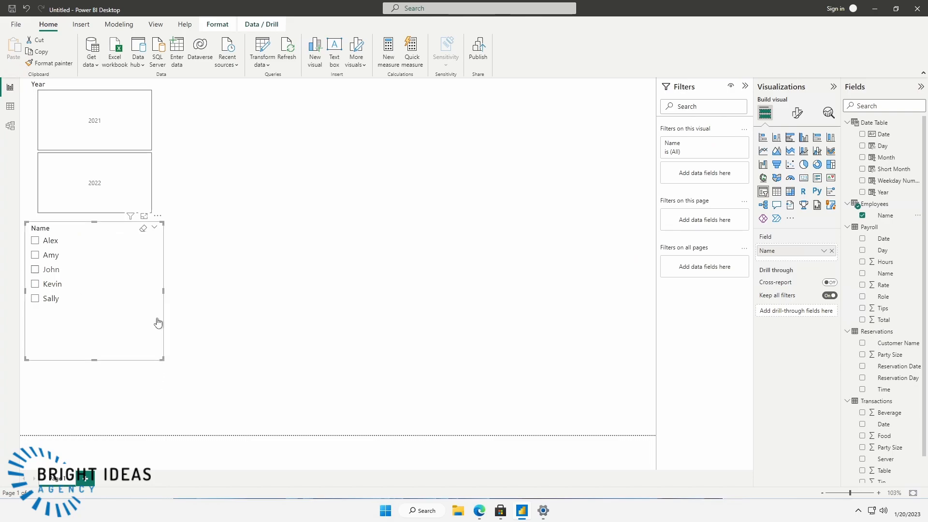
{"action": "double_click", "coordinate": [768, 250]}
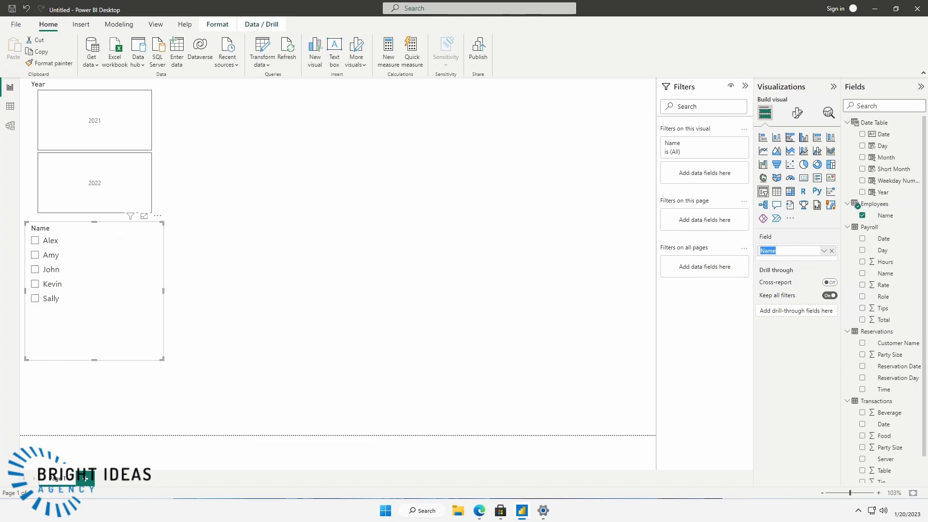
{"action": "type", "text": "Employee"}
{"action": "key", "text": "Return"}
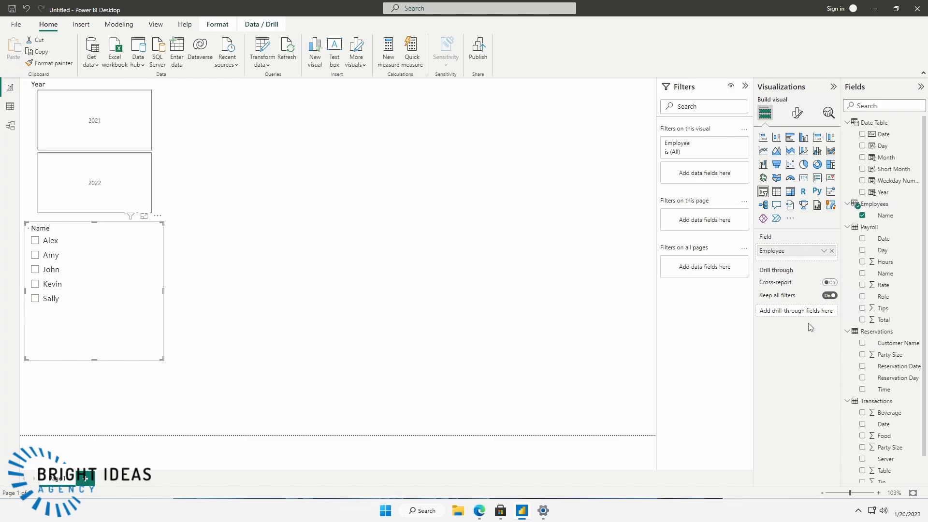
{"action": "left_click", "coordinate": [320, 345]}
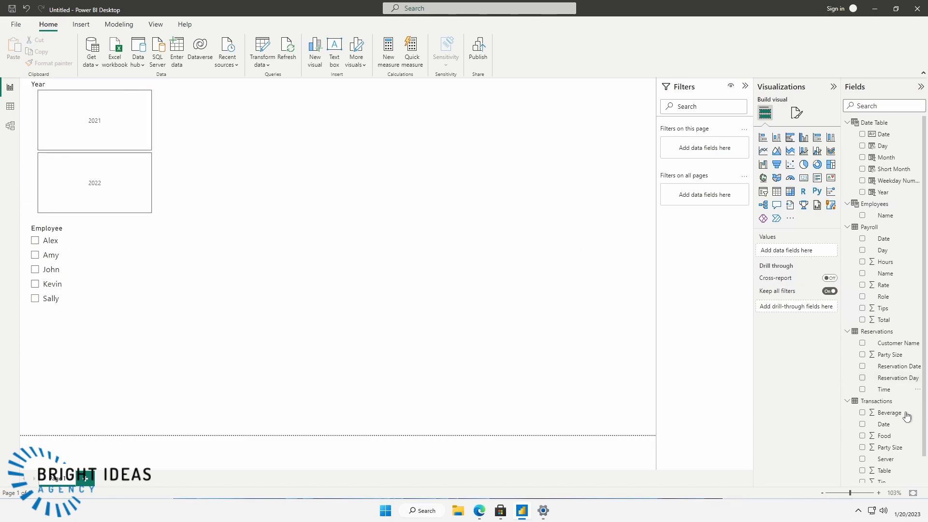
Add an empty stacked column chart and fit it beside the Year slicer across the rest of the page width
{"action": "scroll", "coordinate": [904, 423], "scroll_direction": "down", "scroll_amount": 1}
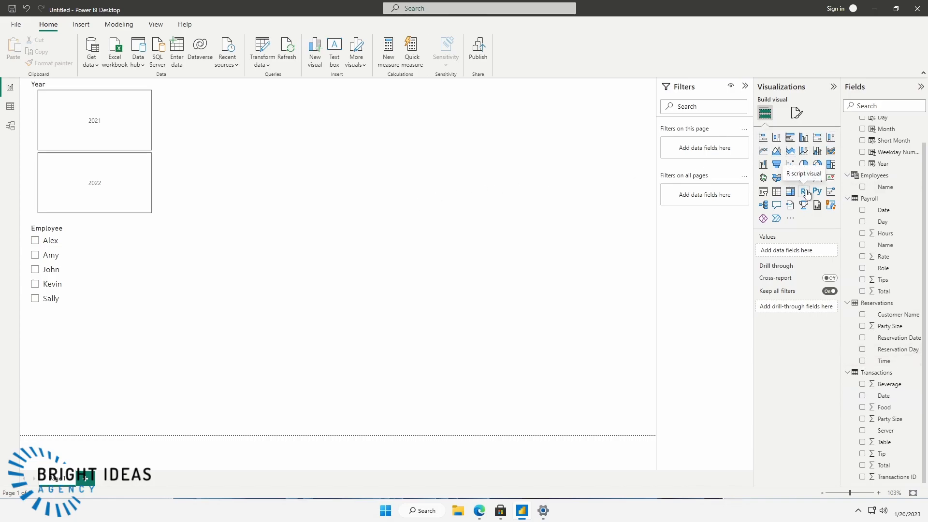
{"action": "left_click", "coordinate": [777, 141]}
{"action": "left_click_drag", "start_coordinate": [82, 402], "coordinate": [216, 116]}
{"action": "left_click_drag", "start_coordinate": [296, 150], "coordinate": [657, 223]}
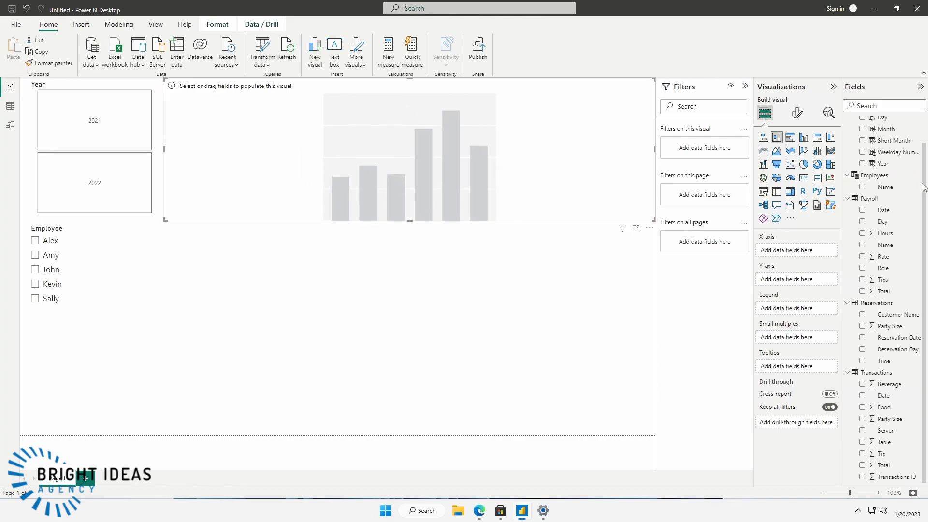
Put Date Table's Short Month on the chart's X-axis and Transactions' Beverage and Food on its Y-axis
{"action": "scroll", "coordinate": [925, 170], "scroll_direction": "up", "scroll_amount": 1}
{"action": "left_click_drag", "start_coordinate": [895, 169], "coordinate": [441, 173]}
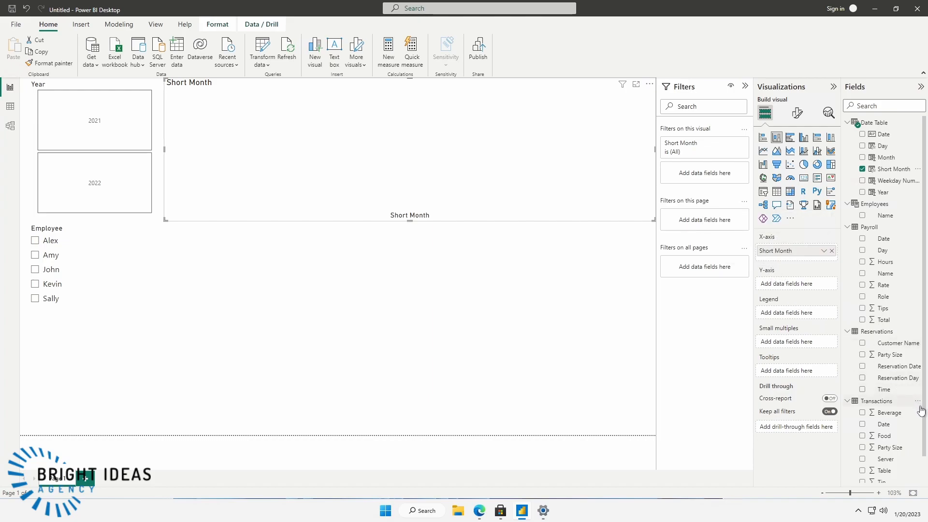
{"action": "scroll", "coordinate": [925, 438], "scroll_direction": "down", "scroll_amount": 1}
{"action": "scroll", "coordinate": [925, 438], "scroll_direction": "down", "scroll_amount": 2}
{"action": "left_click_drag", "start_coordinate": [890, 384], "coordinate": [785, 285]}
{"action": "left_click_drag", "start_coordinate": [789, 286], "coordinate": [790, 285]}
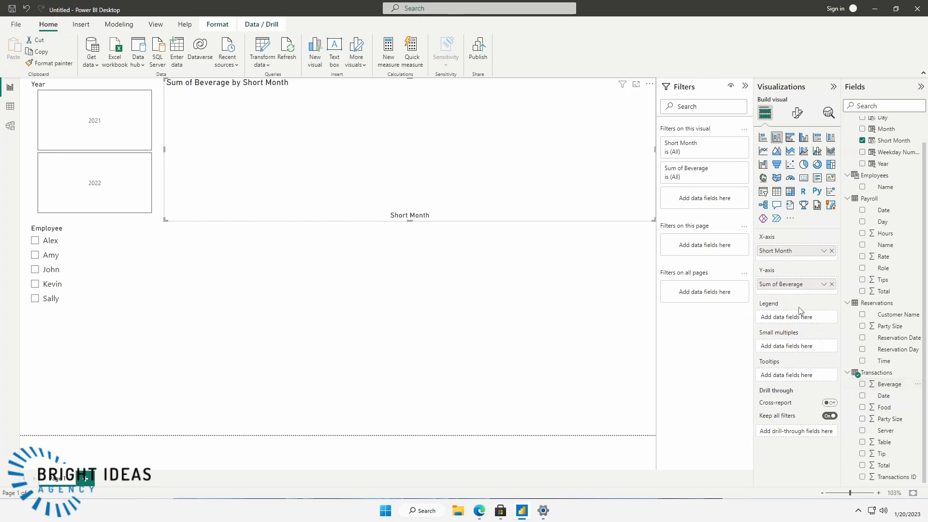
{"action": "left_click_drag", "start_coordinate": [887, 412], "coordinate": [798, 295]}
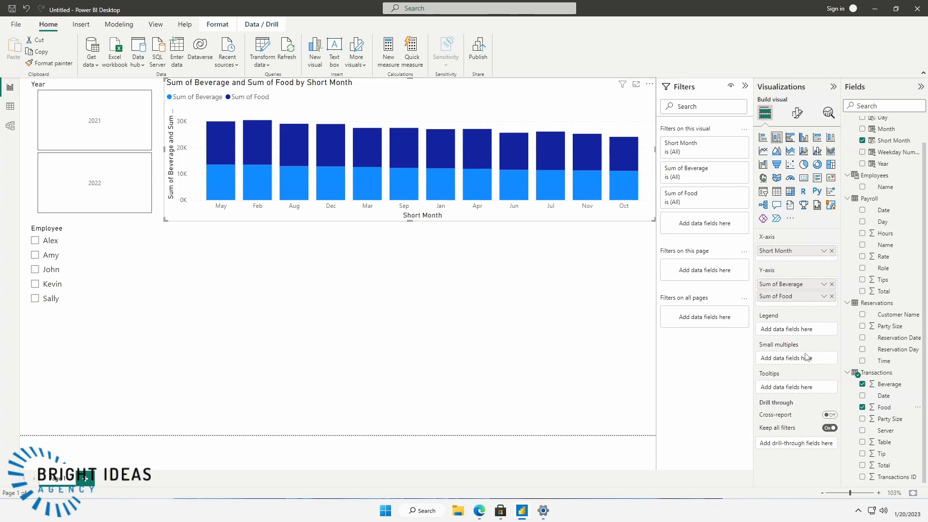
Change the aggregation of Beverage and Food in the column chart to Average
{"action": "left_click", "coordinate": [824, 285]}
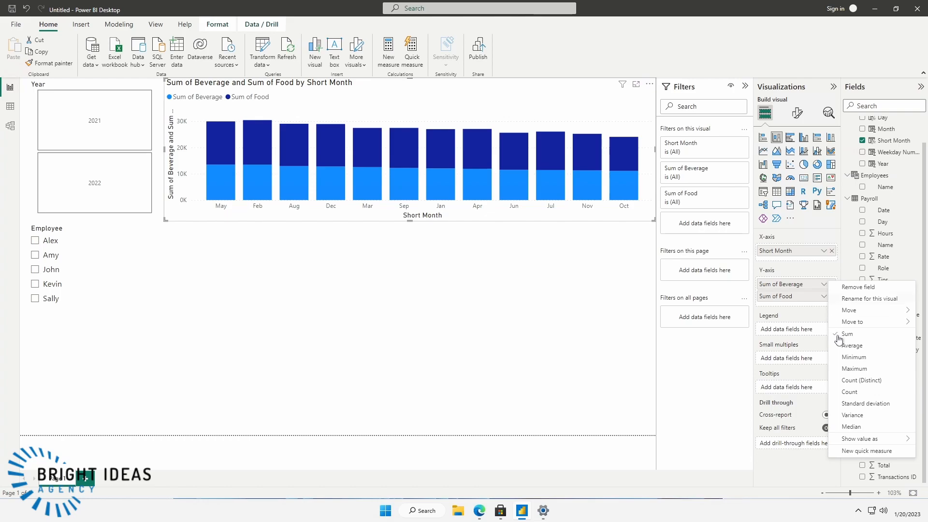
{"action": "left_click", "coordinate": [848, 346]}
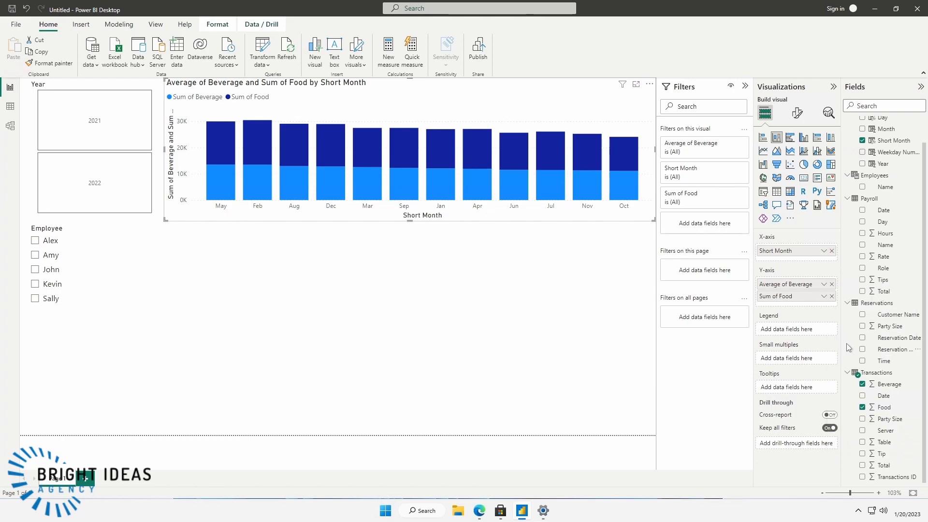
{"action": "left_click", "coordinate": [824, 297]}
{"action": "left_click", "coordinate": [852, 358]}
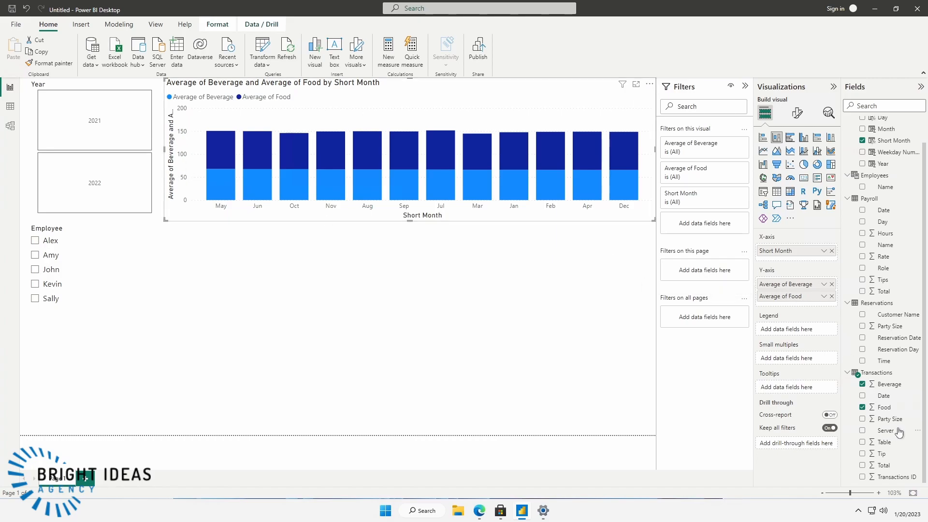
Format Transactions' Beverage and Food columns as Currency
{"action": "left_click", "coordinate": [889, 384]}
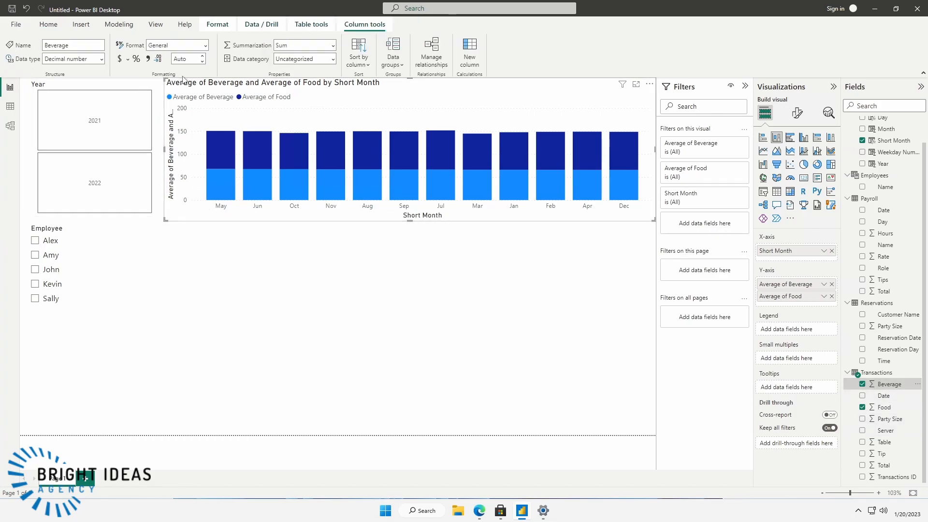
{"action": "left_click", "coordinate": [206, 45]}
{"action": "left_click", "coordinate": [167, 70]}
{"action": "left_click", "coordinate": [885, 409]}
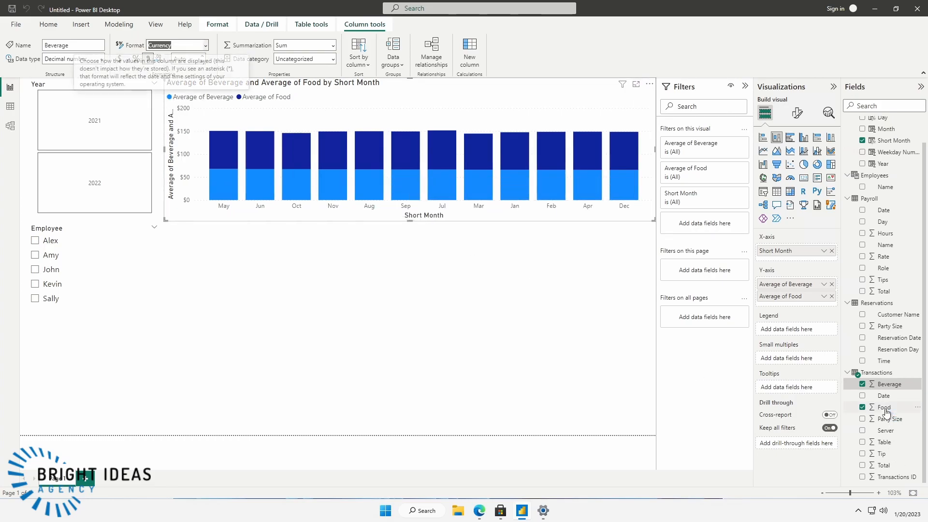
{"action": "left_click", "coordinate": [206, 44]}
{"action": "left_click", "coordinate": [169, 70]}
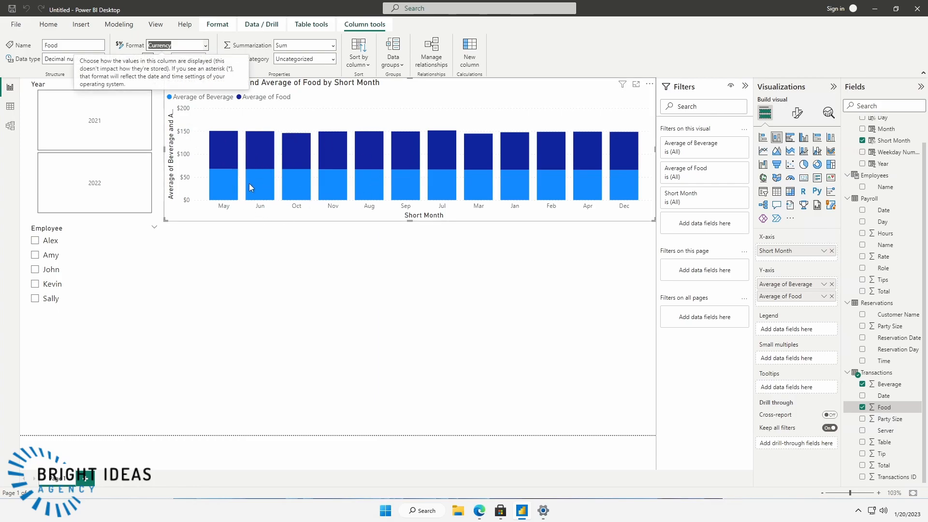
{"action": "left_click", "coordinate": [304, 261]}
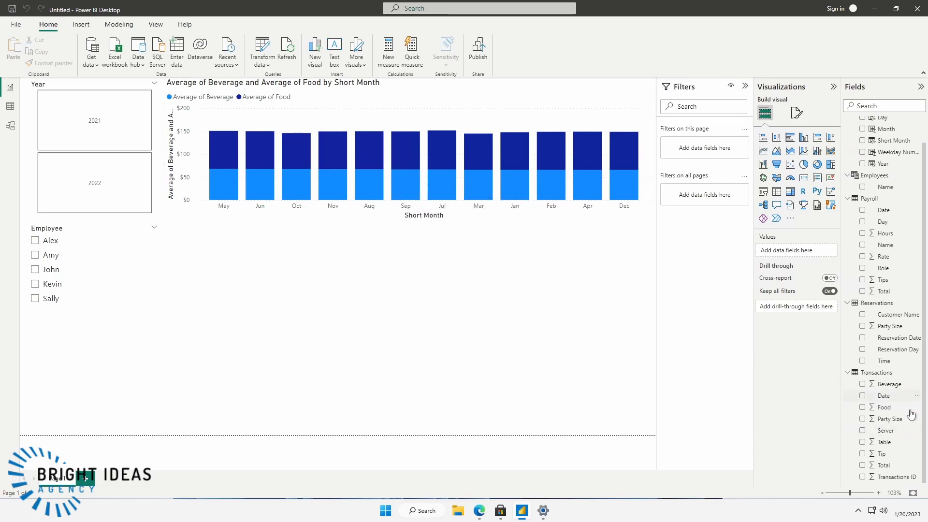
Sort Date Table's Short Month column by Month so the chart's months run in calendar order
{"action": "scroll", "coordinate": [926, 182], "scroll_direction": "up", "scroll_amount": 2}
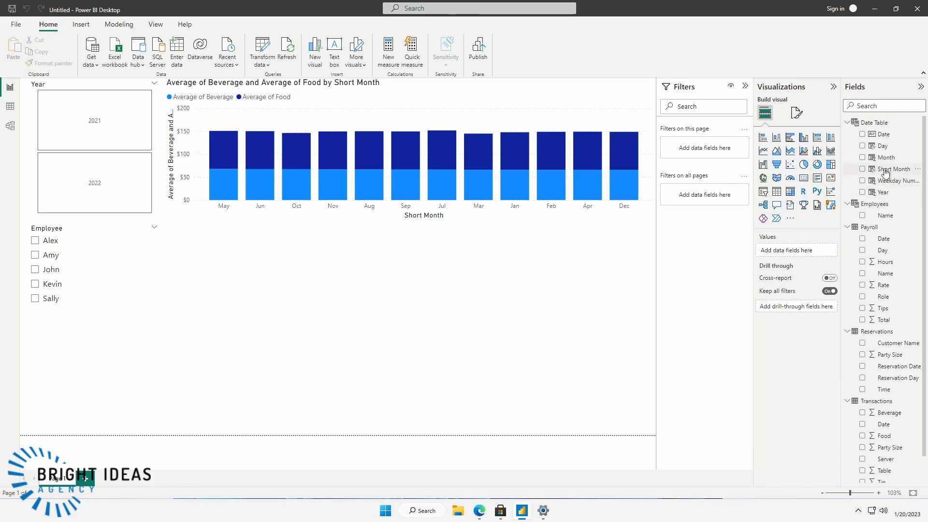
{"action": "left_click", "coordinate": [892, 169]}
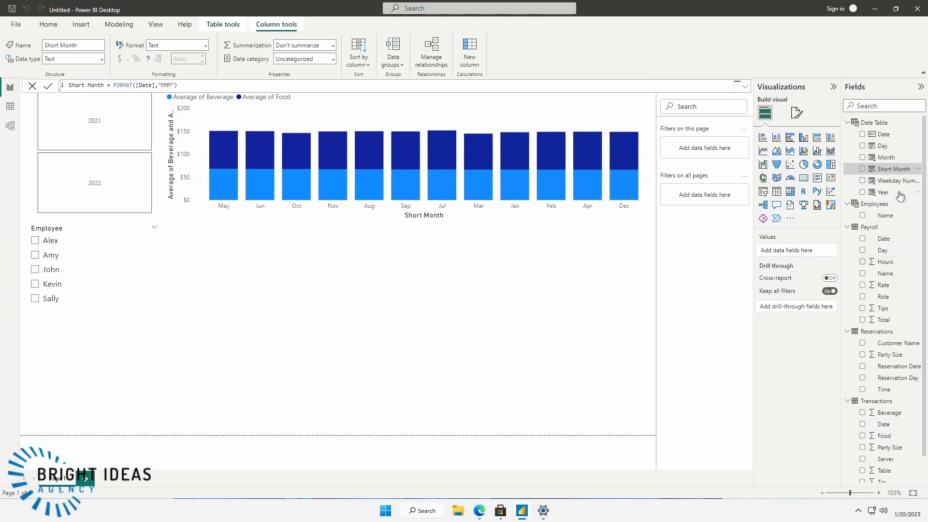
{"action": "left_click", "coordinate": [368, 68]}
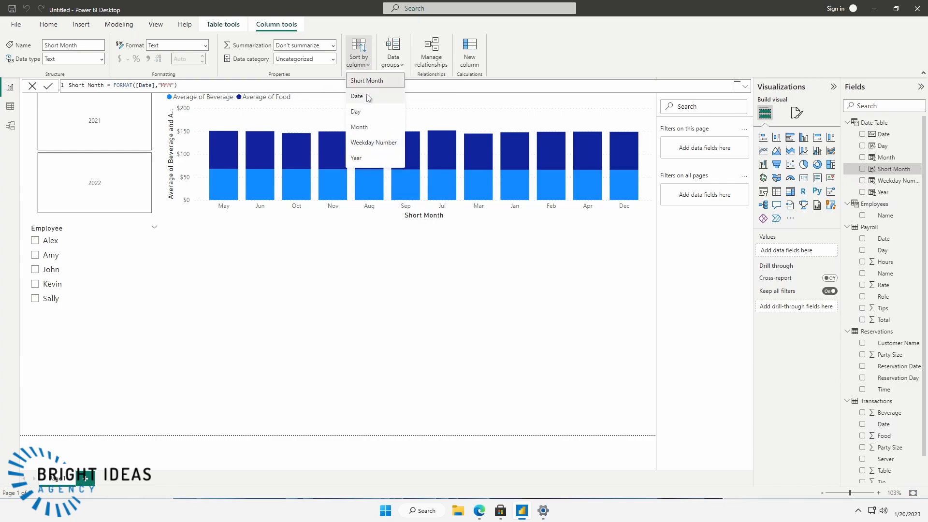
{"action": "left_click", "coordinate": [368, 128]}
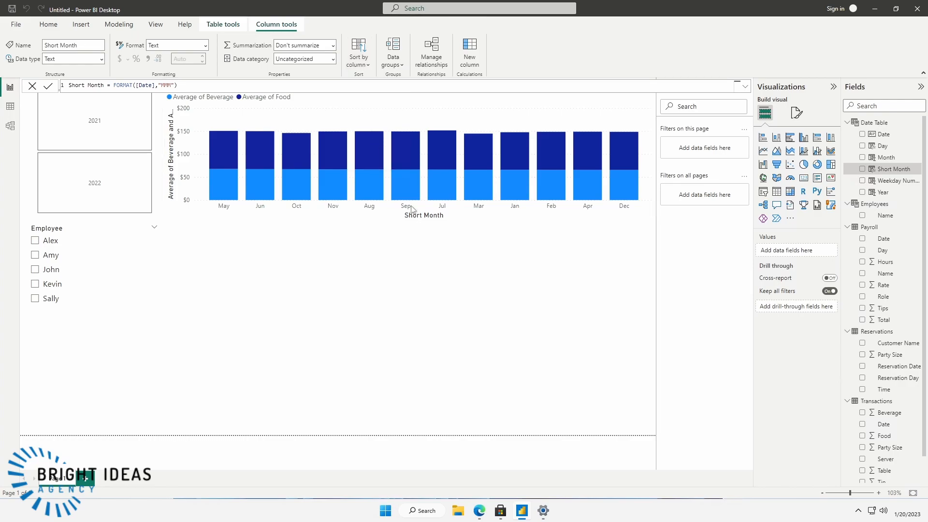
{"action": "left_click", "coordinate": [455, 283]}
{"action": "left_click", "coordinate": [473, 122]}
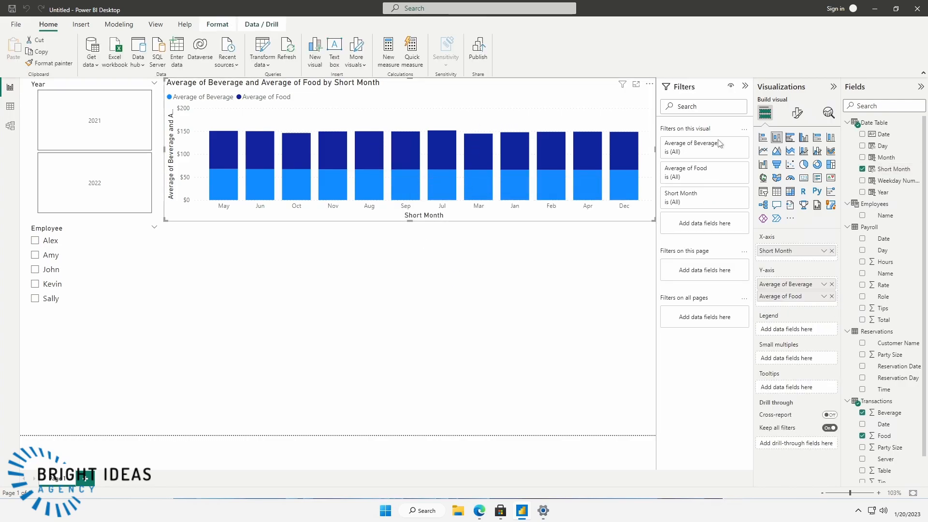
{"action": "mouse_move", "coordinate": [793, 251]}
{"action": "left_mouse_down"}
{"action": "mouse_move", "coordinate": [706, 252]}
{"action": "mouse_move", "coordinate": [860, 171]}
{"action": "mouse_move", "coordinate": [880, 175]}
{"action": "mouse_move", "coordinate": [822, 213]}
{"action": "mouse_move", "coordinate": [792, 250]}
{"action": "left_mouse_up"}
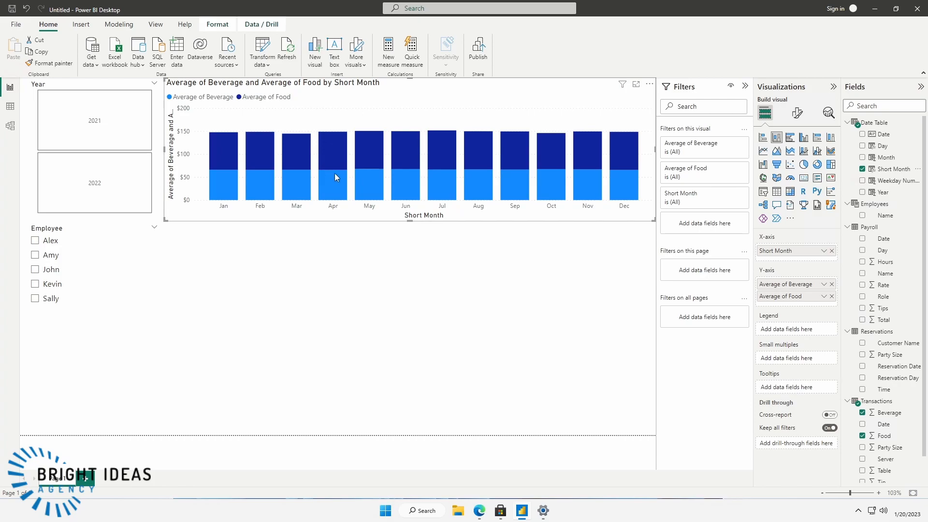
{"action": "mouse_move", "coordinate": [337, 177]}
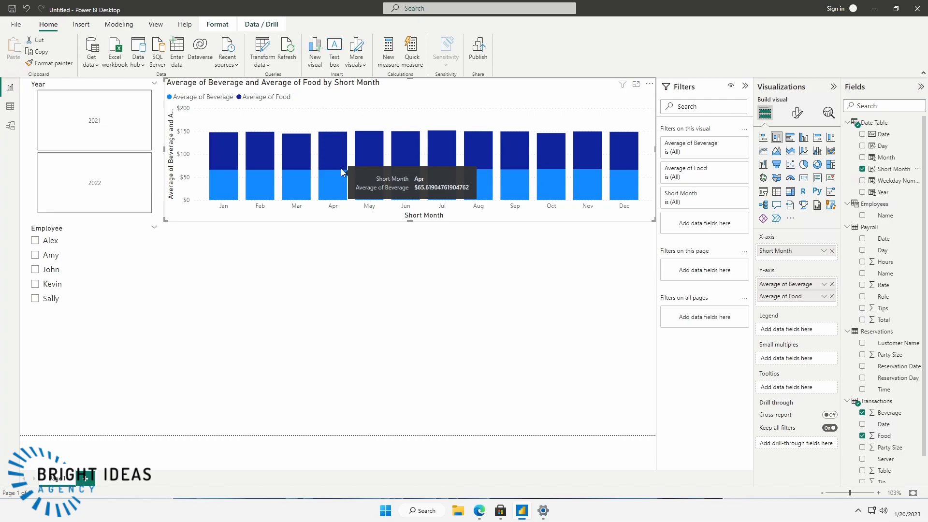
{"action": "left_click", "coordinate": [325, 281]}
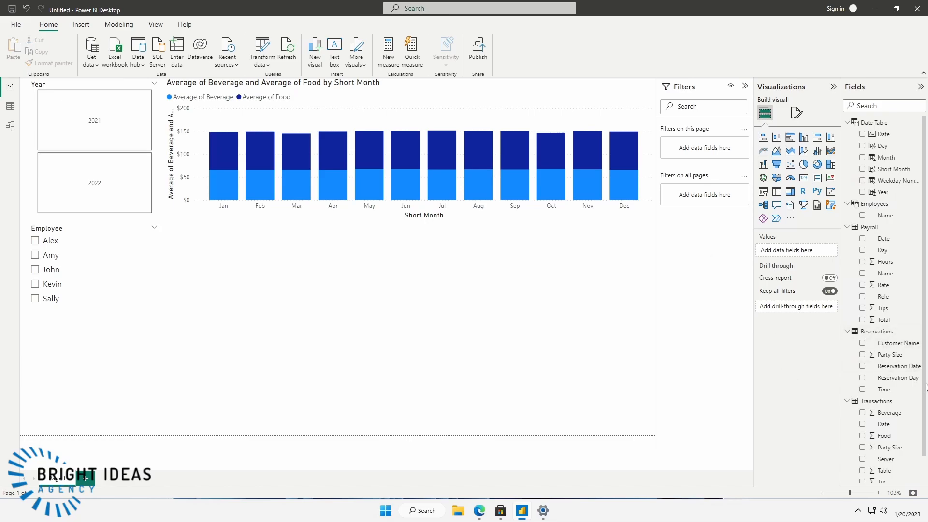
Convert the Beverage and Food stacked column chart to a line and stacked column chart
{"action": "scroll", "coordinate": [925, 390], "scroll_direction": "down", "scroll_amount": 1}
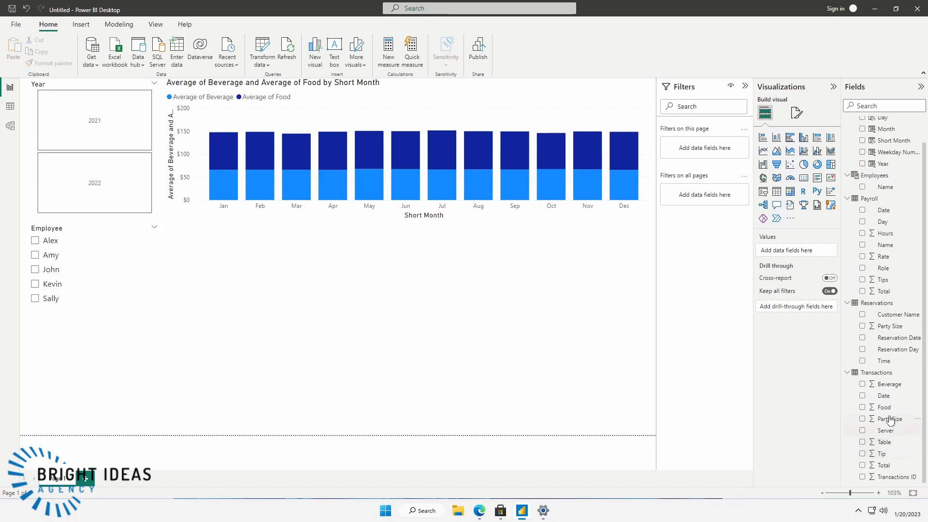
{"action": "left_click", "coordinate": [561, 122]}
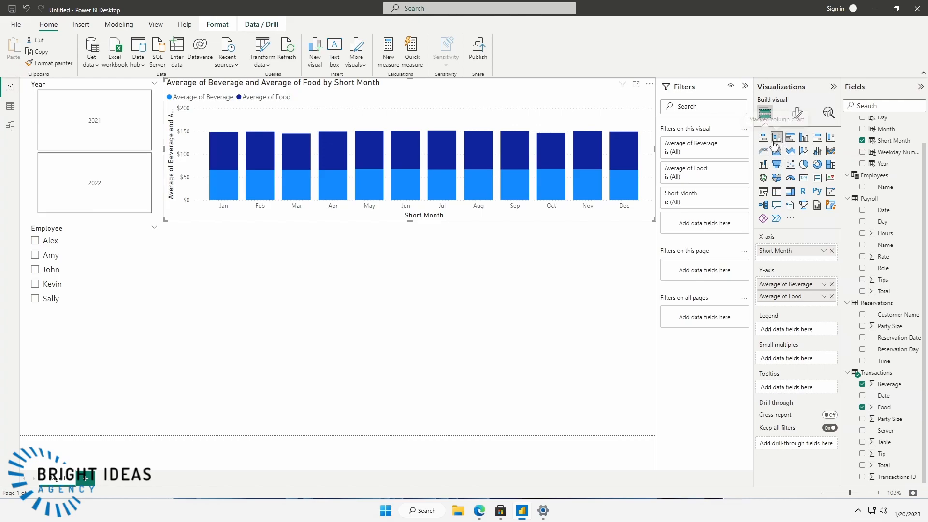
{"action": "left_click", "coordinate": [805, 152]}
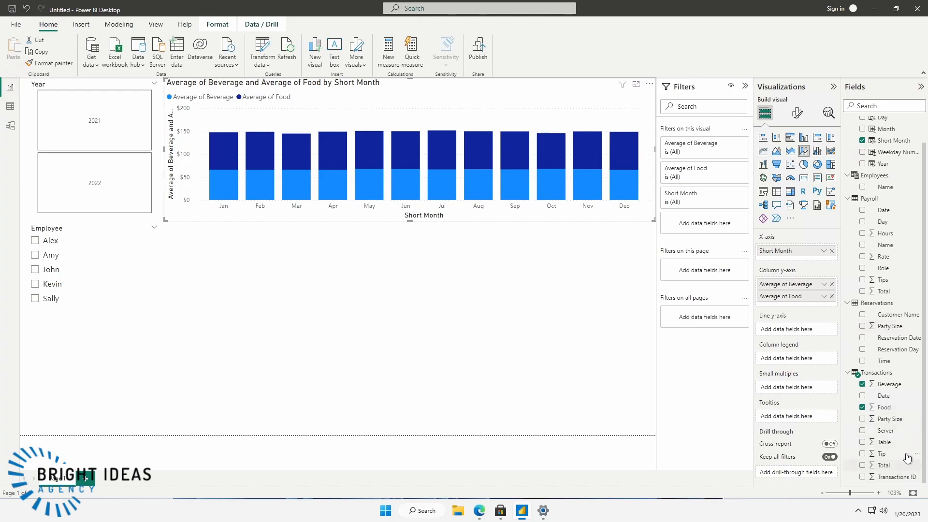
Put Transactions' Party Size on the combo chart's line Y-axis and aggregate it as Average
{"action": "left_click_drag", "start_coordinate": [889, 419], "coordinate": [802, 329]}
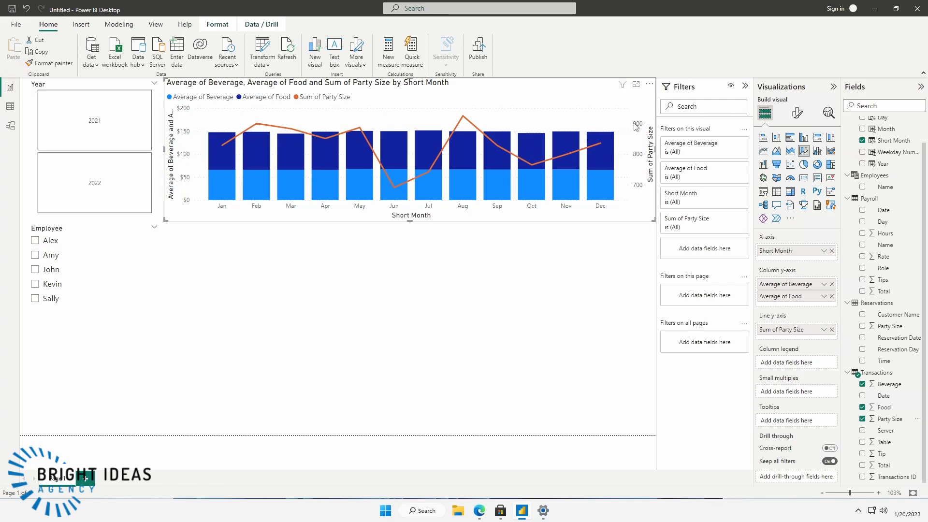
{"action": "left_click", "coordinate": [824, 330]}
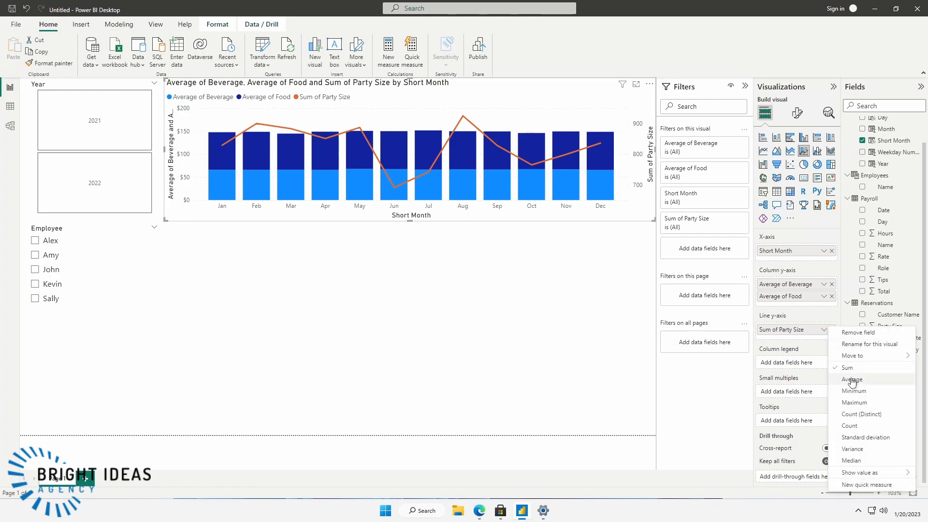
{"action": "left_click", "coordinate": [852, 379]}
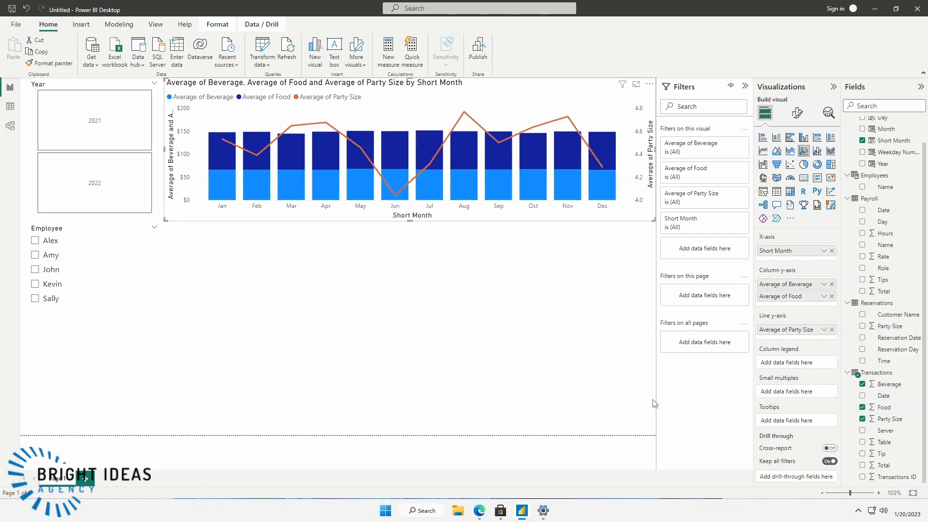
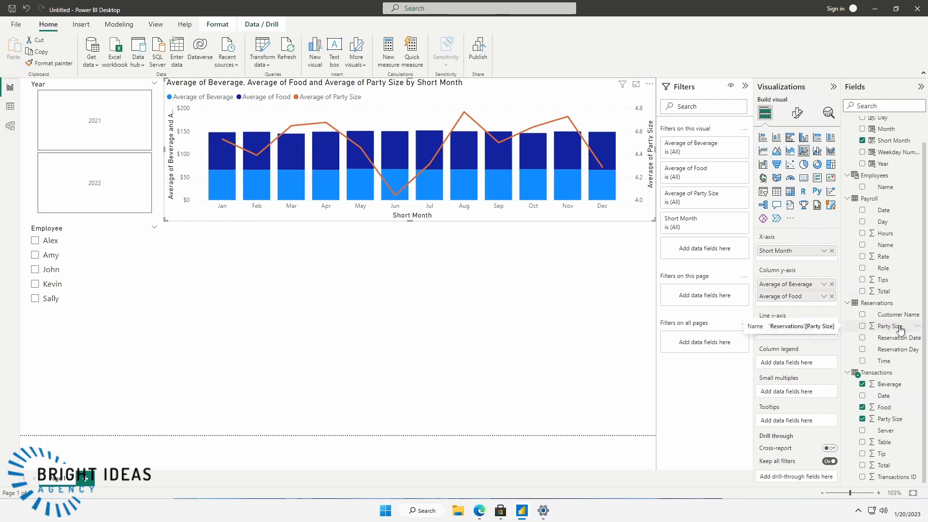
Add Reservations' Party Size as an Average to the line Y-axis and remove Transactions' Party Size from it
{"action": "left_click_drag", "start_coordinate": [895, 332], "coordinate": [797, 342]}
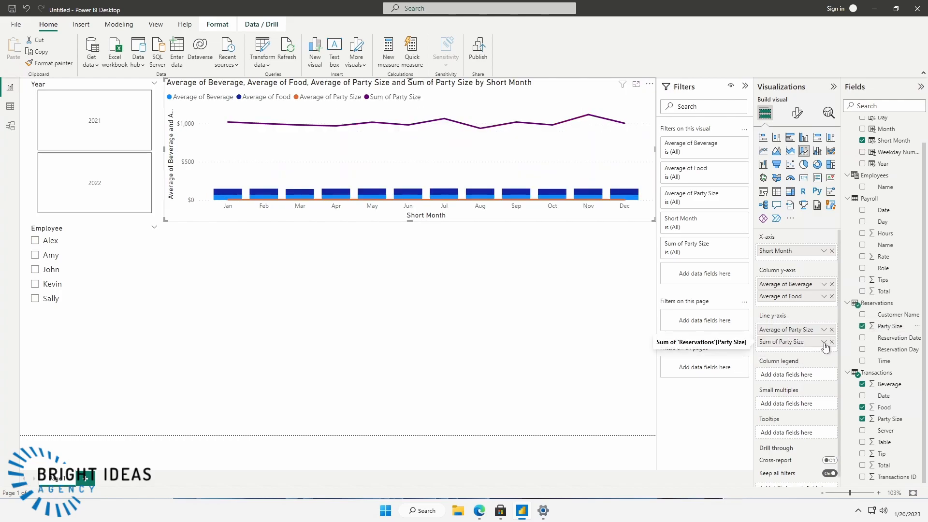
{"action": "left_click", "coordinate": [825, 342]}
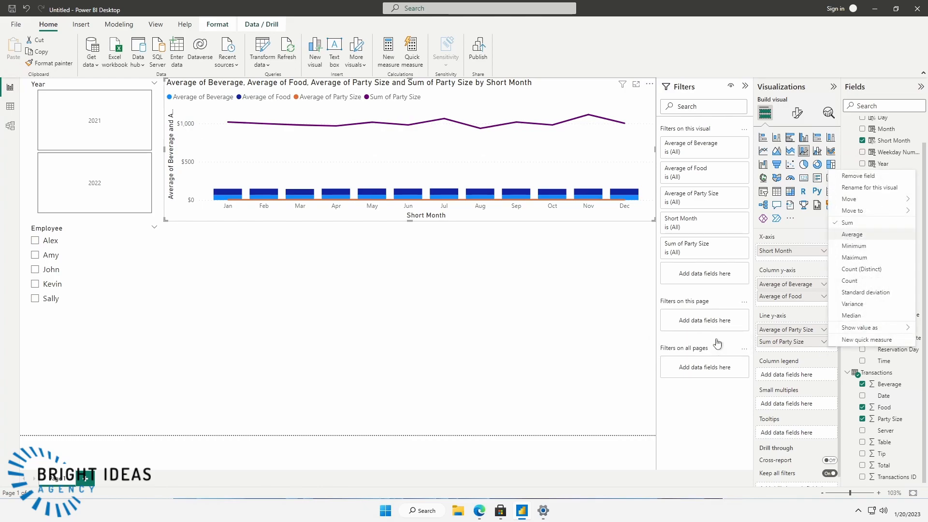
{"action": "left_click", "coordinate": [847, 235]}
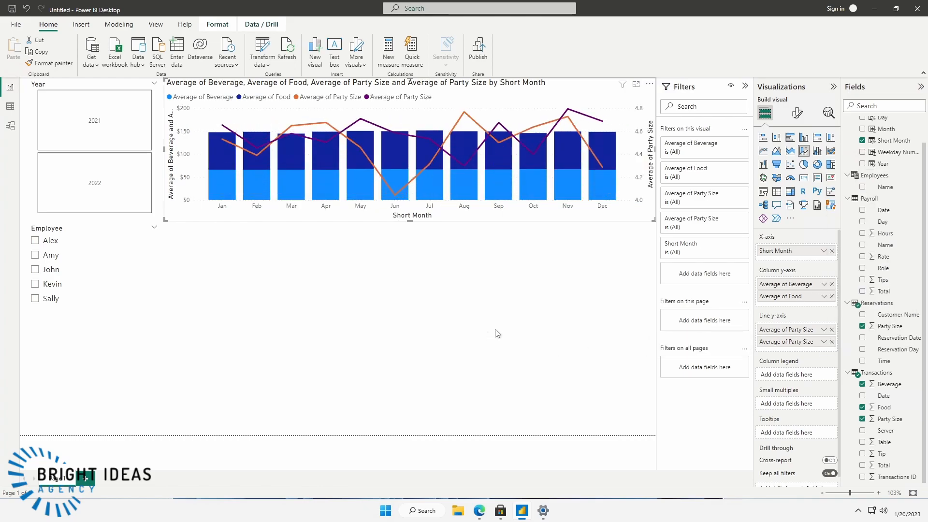
{"action": "left_click", "coordinate": [832, 329]}
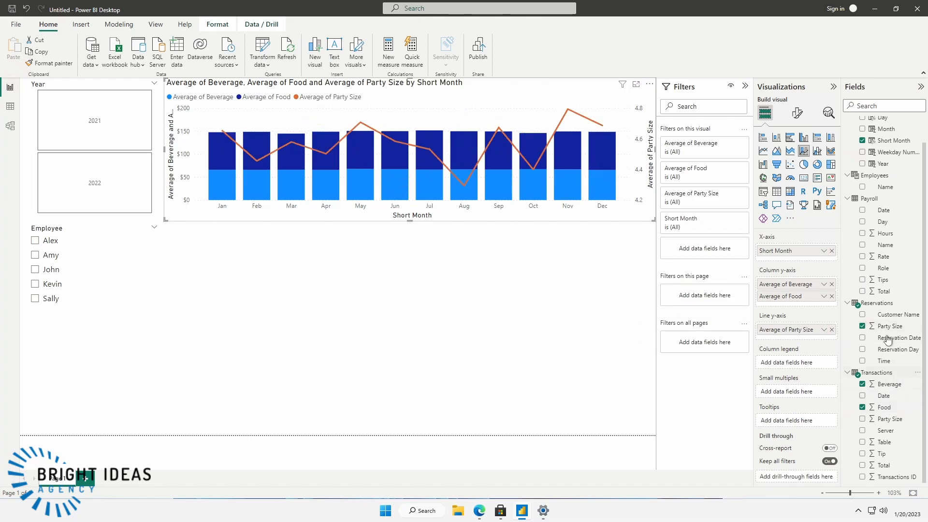
Rename the Reservations party size line in the combo chart as Reserved Party Size
{"action": "double_click", "coordinate": [784, 332]}
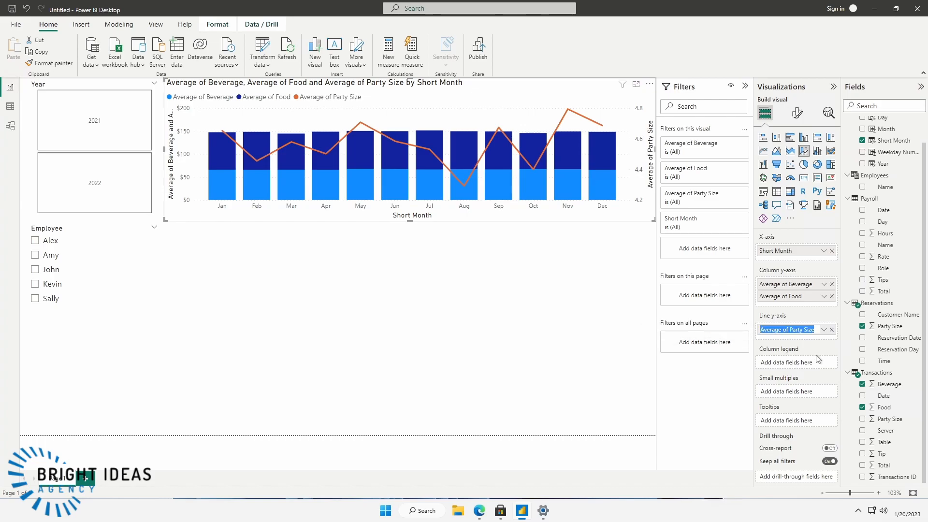
{"action": "type", "text": "Reserved Party Size"}
{"action": "key", "text": "Return"}
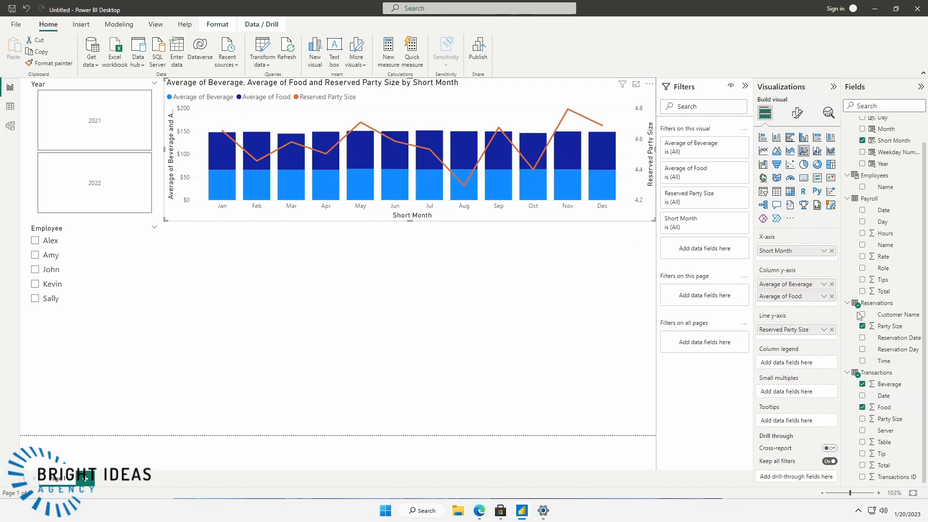
Add Transactions' Party Size as an Average to the line Y-axis and name it Actual Party Size
{"action": "left_click_drag", "start_coordinate": [888, 424], "coordinate": [816, 348]}
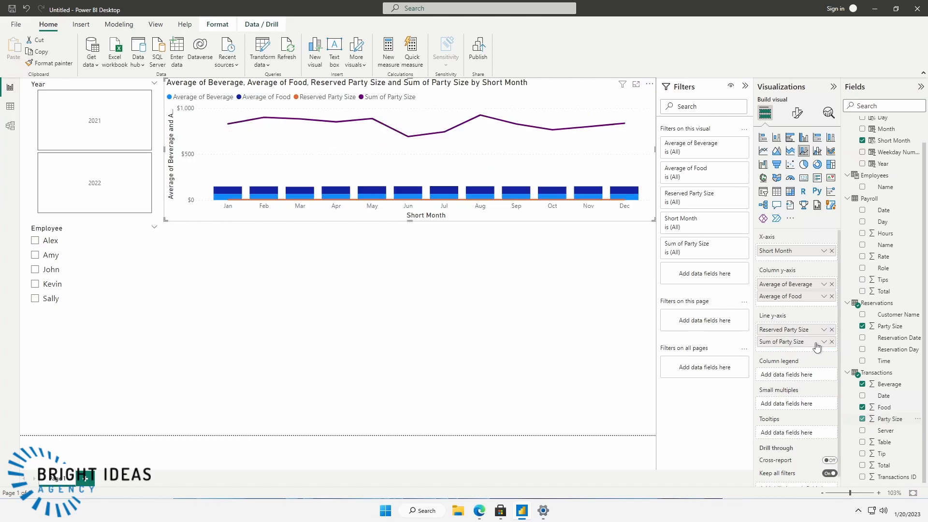
{"action": "left_click", "coordinate": [824, 342]}
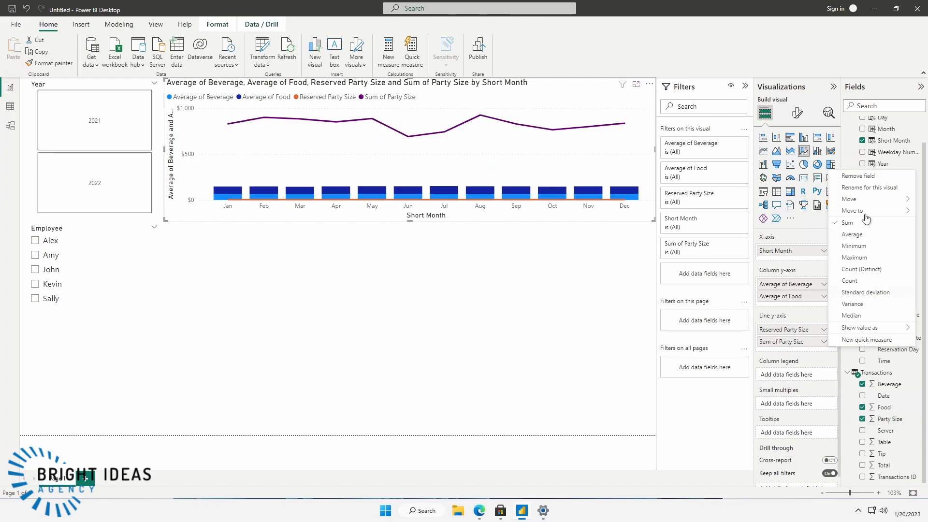
{"action": "left_click", "coordinate": [852, 234]}
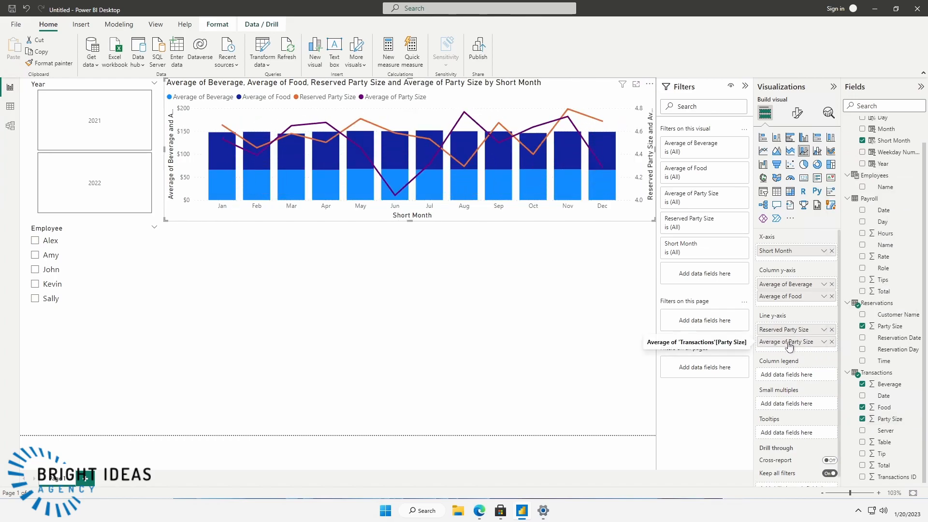
{"action": "type", "text": "Ac"}
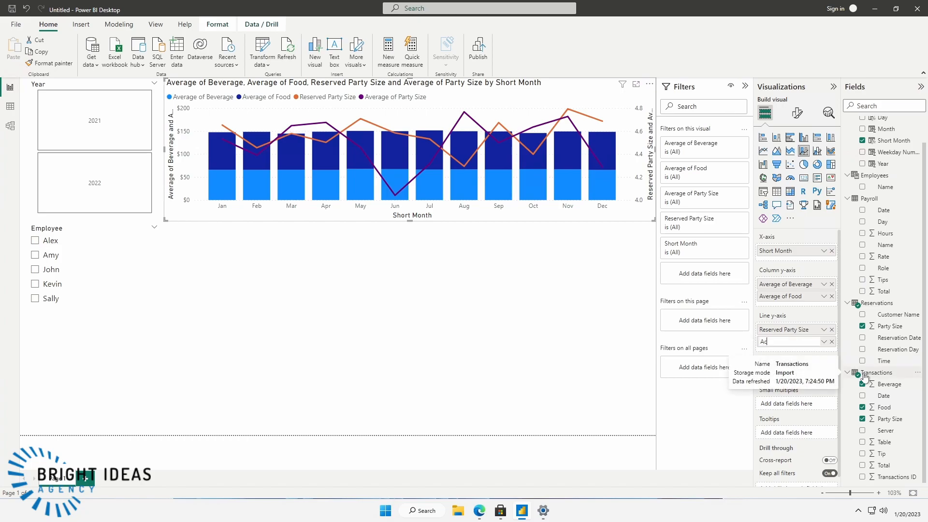
{"action": "type", "text": "tual Party Size"}
{"action": "key", "text": "Return"}
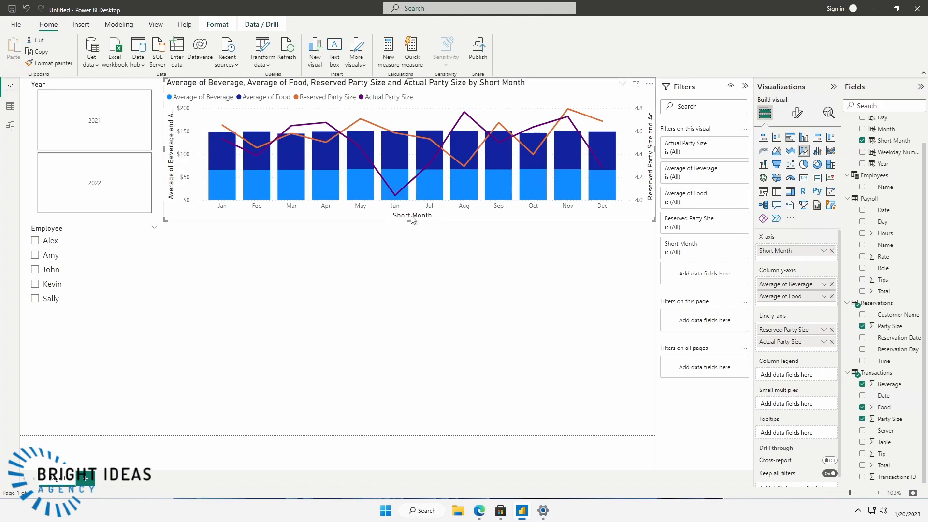
Stretch the combo chart taller and examine it filtered by one employee and by year 2021, clearing each filter
{"action": "left_click_drag", "start_coordinate": [410, 221], "coordinate": [407, 319]}
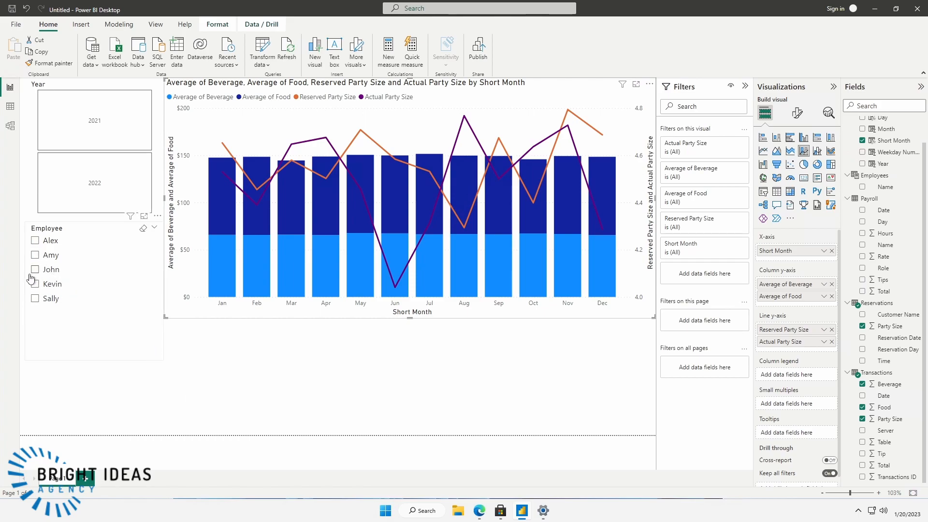
{"action": "left_click", "coordinate": [35, 255]}
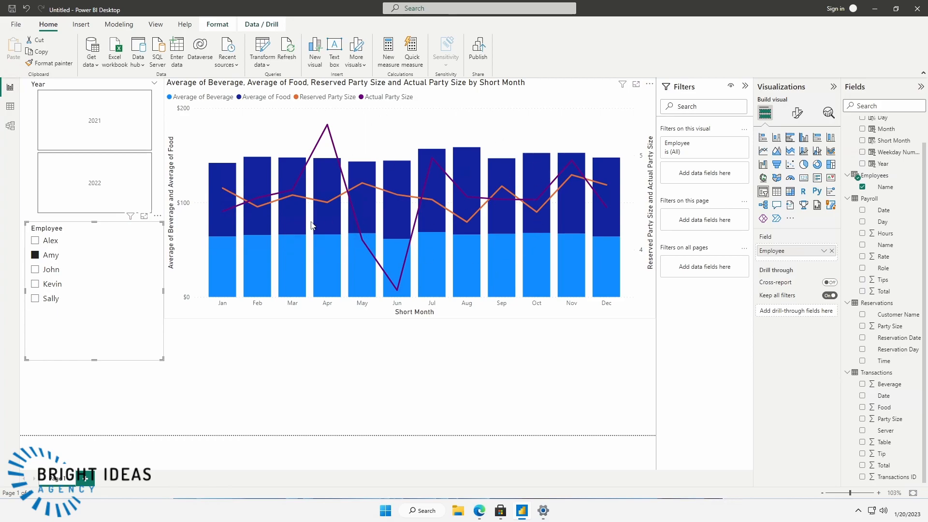
{"action": "left_click", "coordinate": [35, 254]}
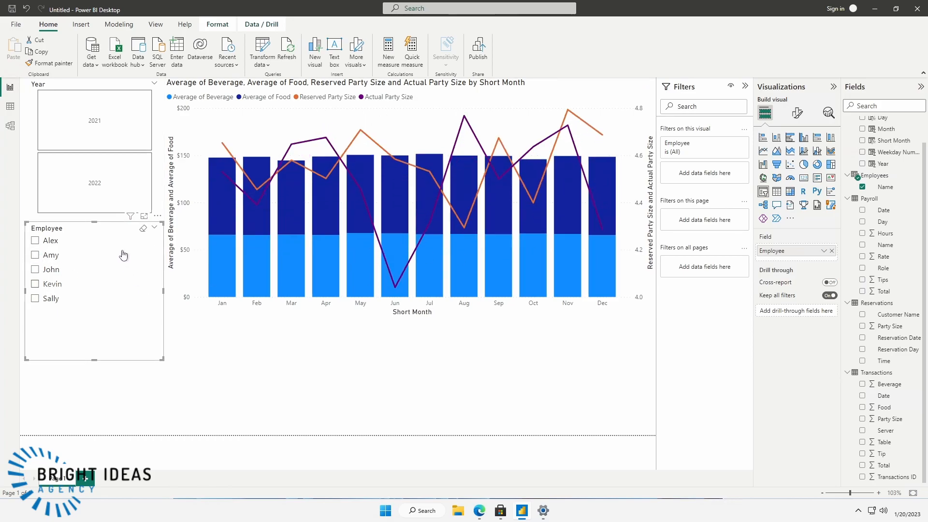
{"action": "left_click", "coordinate": [98, 128]}
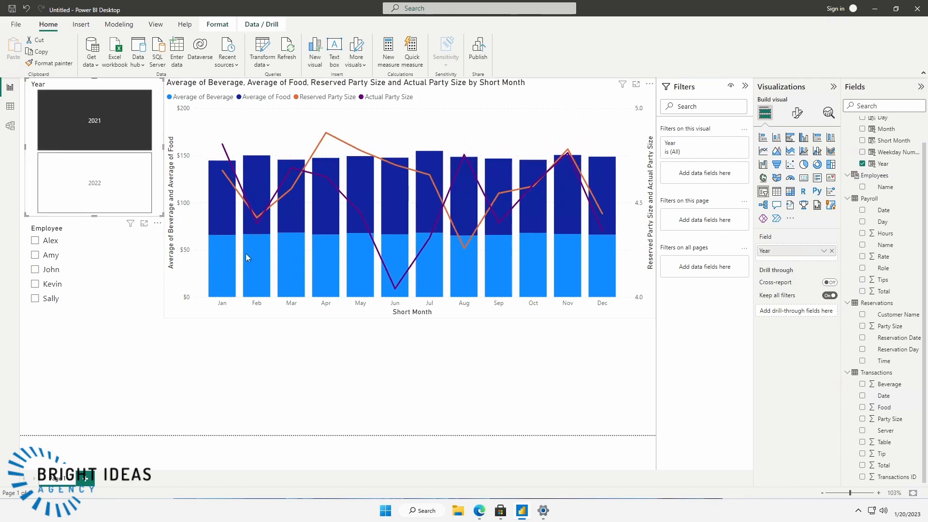
{"action": "left_click", "coordinate": [97, 197]}
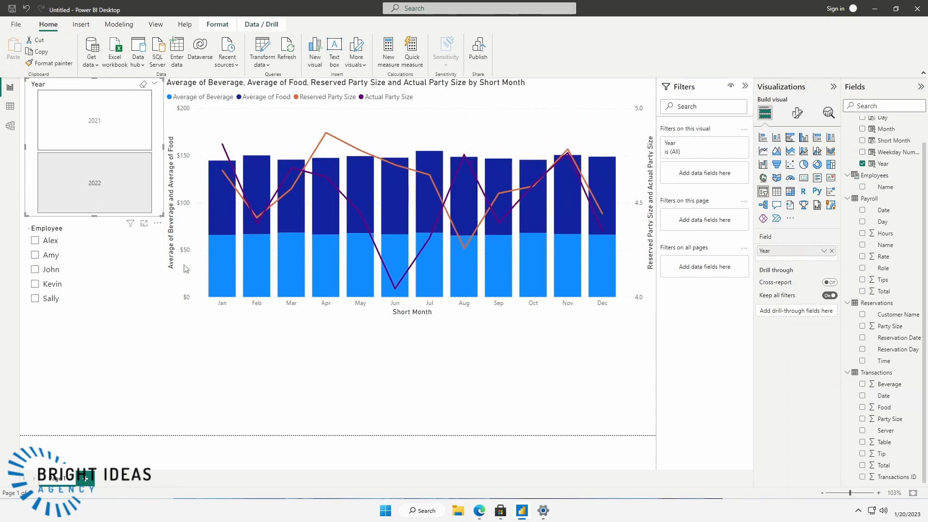
{"action": "left_click", "coordinate": [146, 86]}
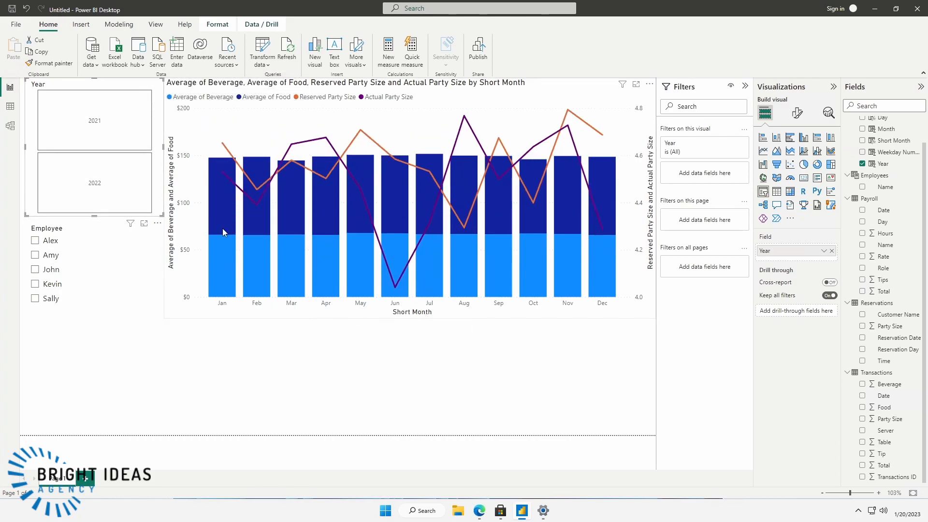
{"action": "mouse_move", "coordinate": [225, 231]}
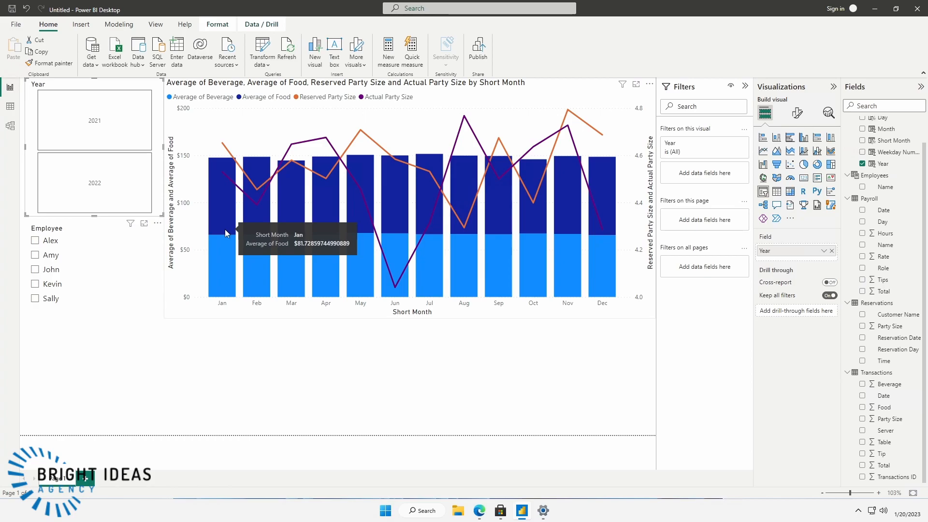
Shorten the combo chart so its lower edge sits just below the Employee slicer's heading
{"action": "left_click", "coordinate": [410, 318]}
{"action": "left_click_drag", "start_coordinate": [413, 304], "coordinate": [406, 240]}
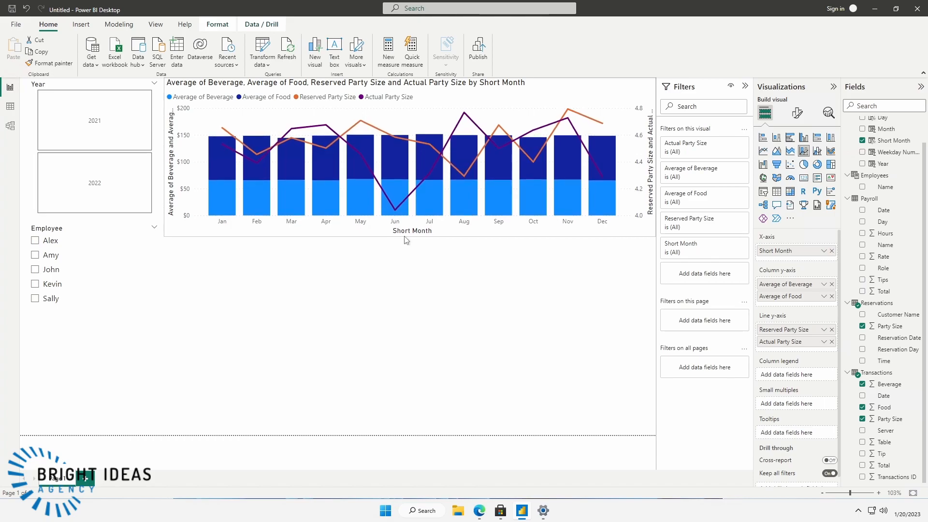
{"action": "left_click", "coordinate": [421, 271]}
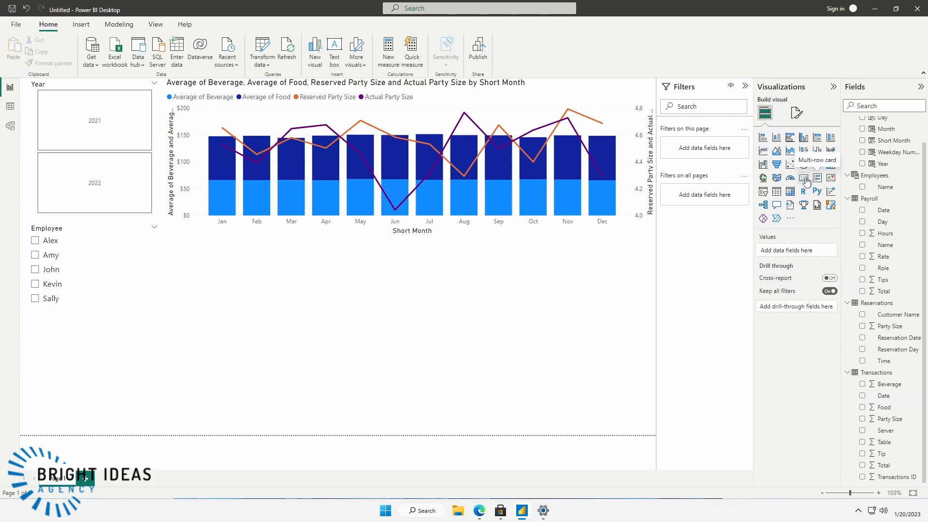
Add a card at the right below the combo chart showing the sum of Transactions' Party Size, named Total Diners
{"action": "left_click_drag", "start_coordinate": [818, 184], "coordinate": [602, 278]}
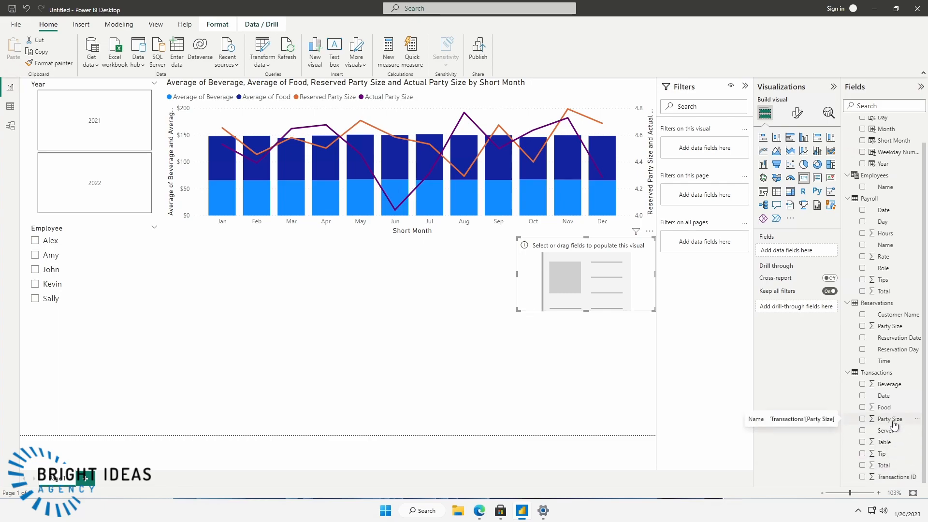
{"action": "left_click_drag", "start_coordinate": [895, 424], "coordinate": [588, 276]}
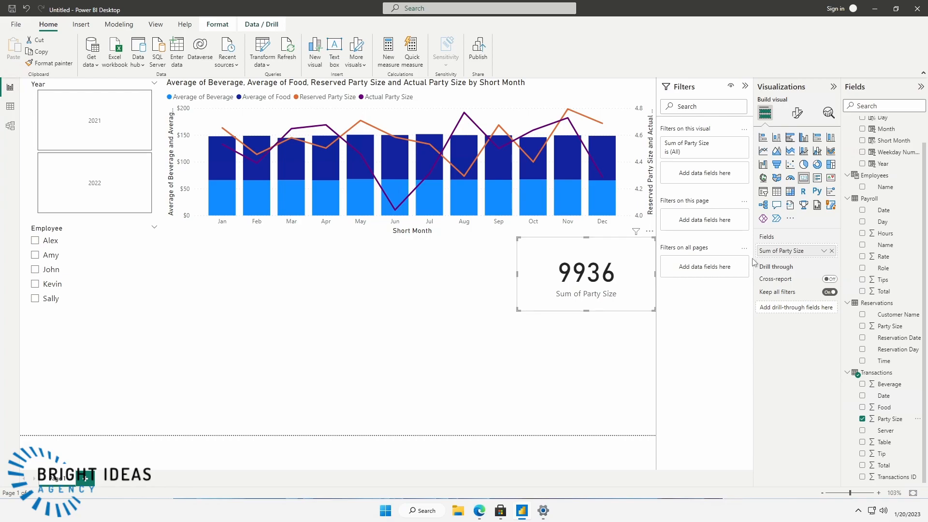
{"action": "double_click", "coordinate": [786, 251]}
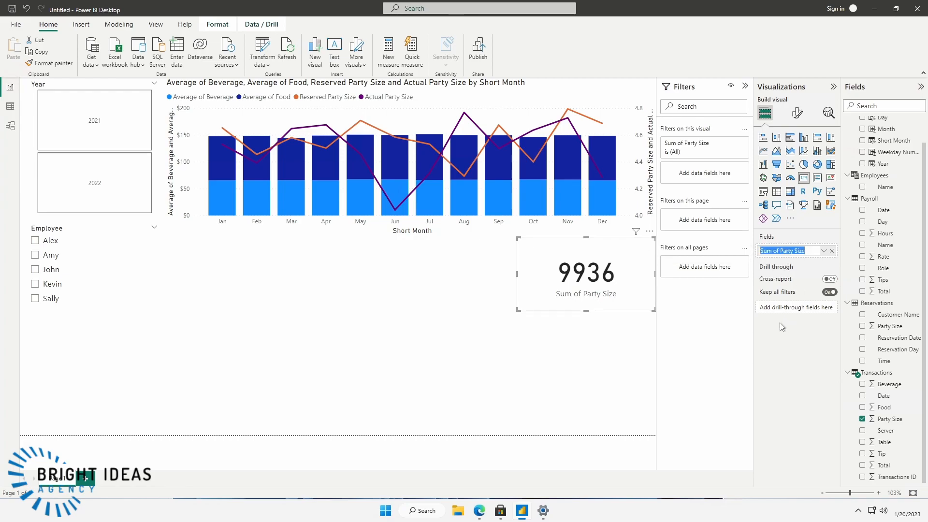
{"action": "type", "text": "Total Diners"}
{"action": "key", "text": "Return"}
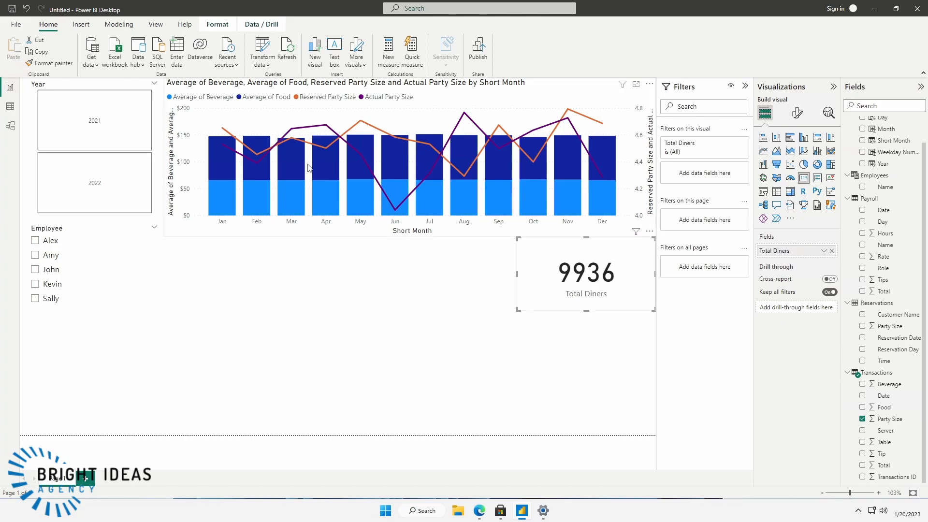
{"action": "left_click", "coordinate": [442, 303]}
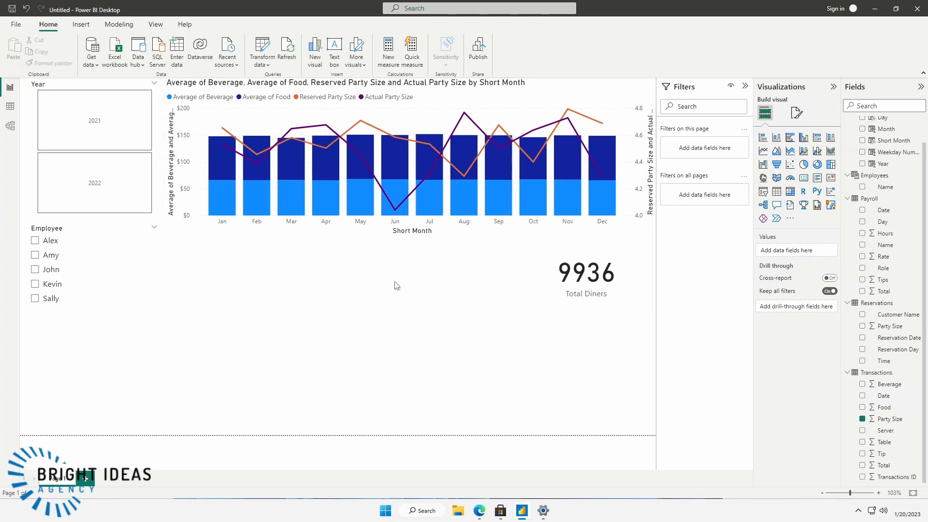
Examine the Total Diners card filtered by two employees in turn, by May, and by years 2021 and 2022, leaving only 2022 selected
{"action": "left_click", "coordinate": [35, 256]}
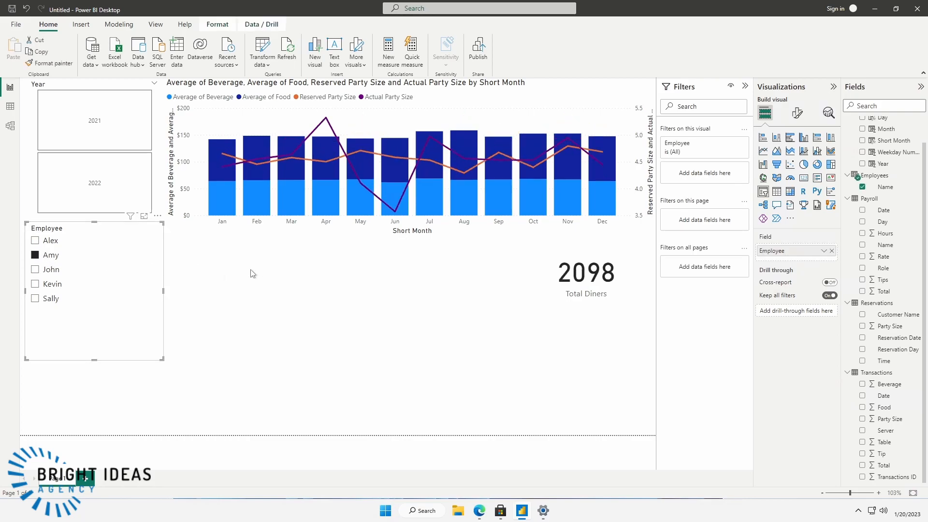
{"action": "left_click", "coordinate": [35, 269]}
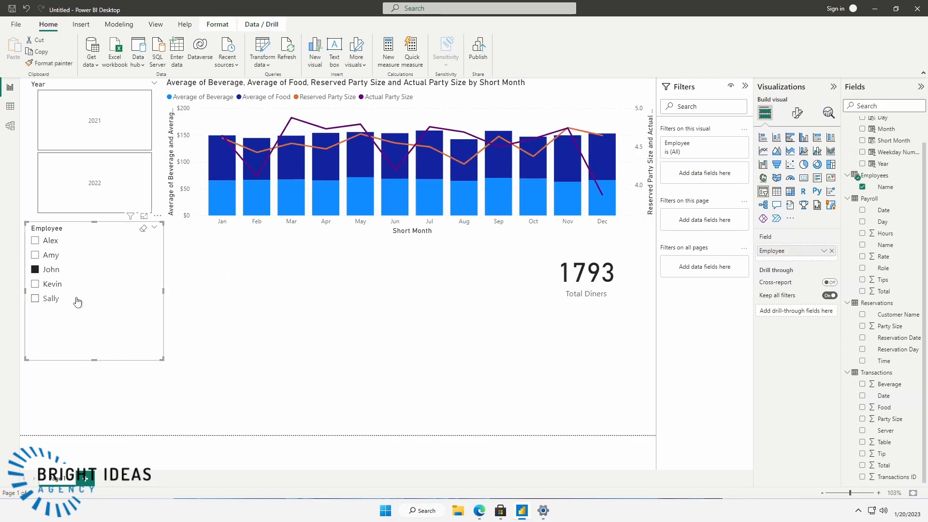
{"action": "left_click", "coordinate": [35, 269]}
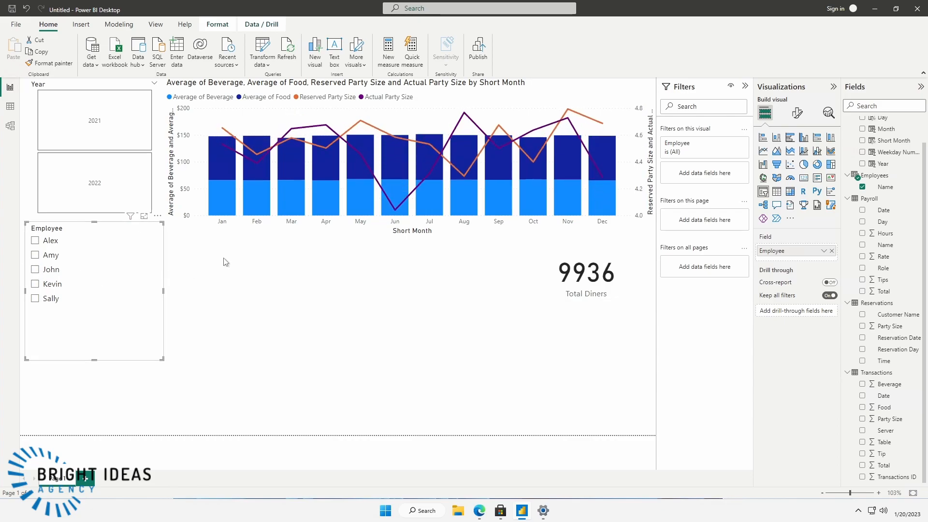
{"action": "left_click", "coordinate": [363, 151]}
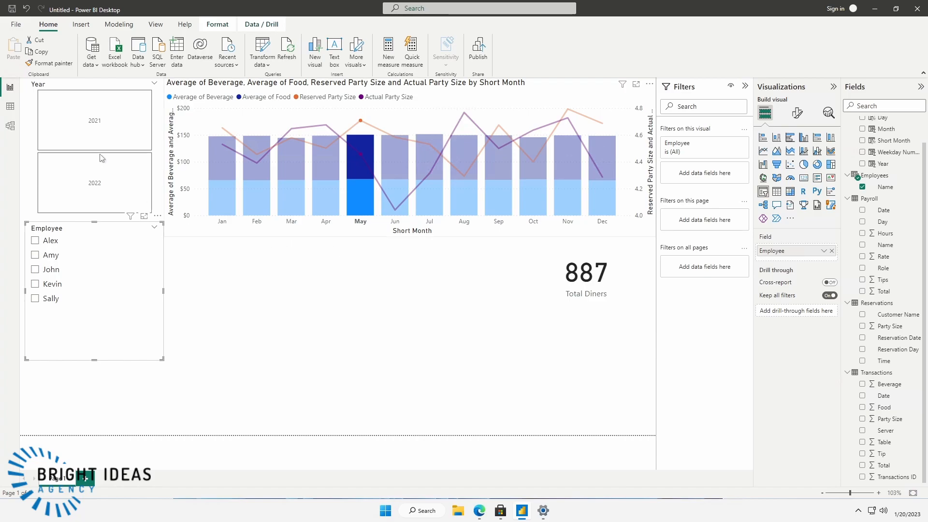
{"action": "left_click", "coordinate": [88, 118]}
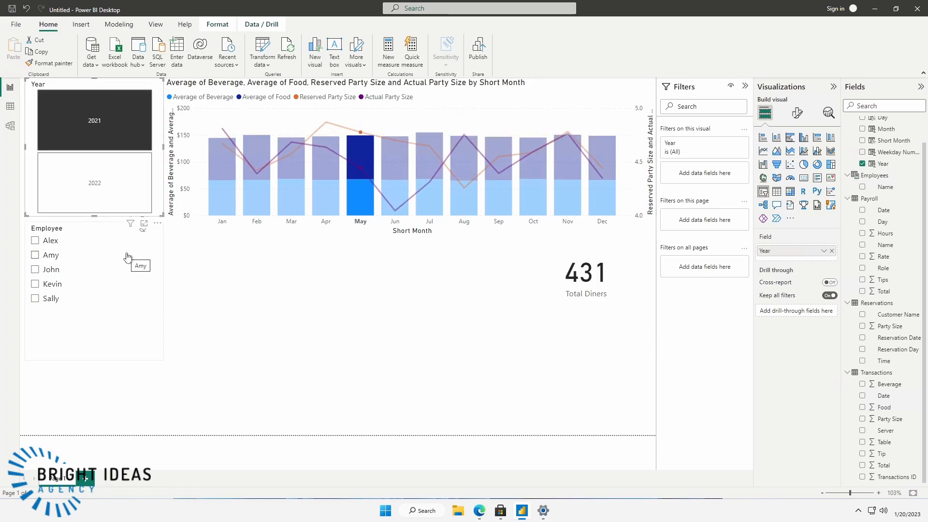
{"action": "left_click", "coordinate": [99, 199]}
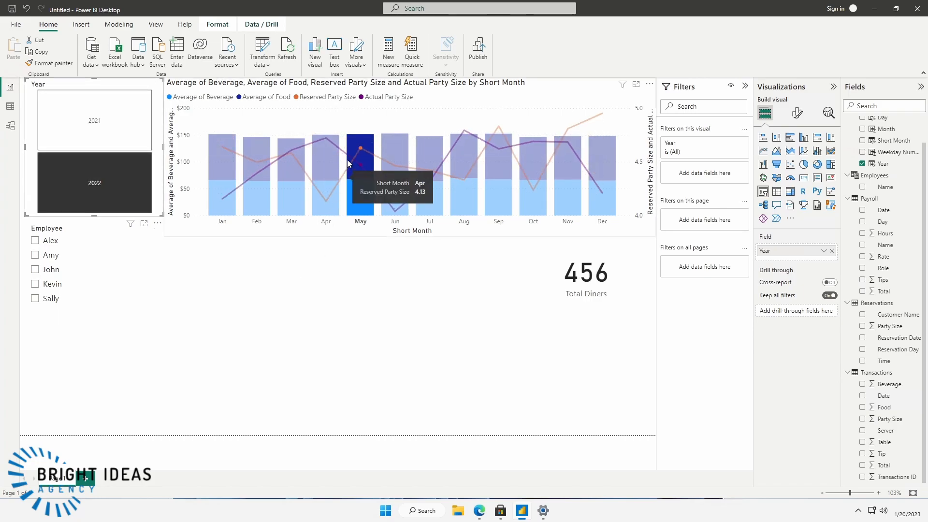
{"action": "left_click", "coordinate": [614, 302]}
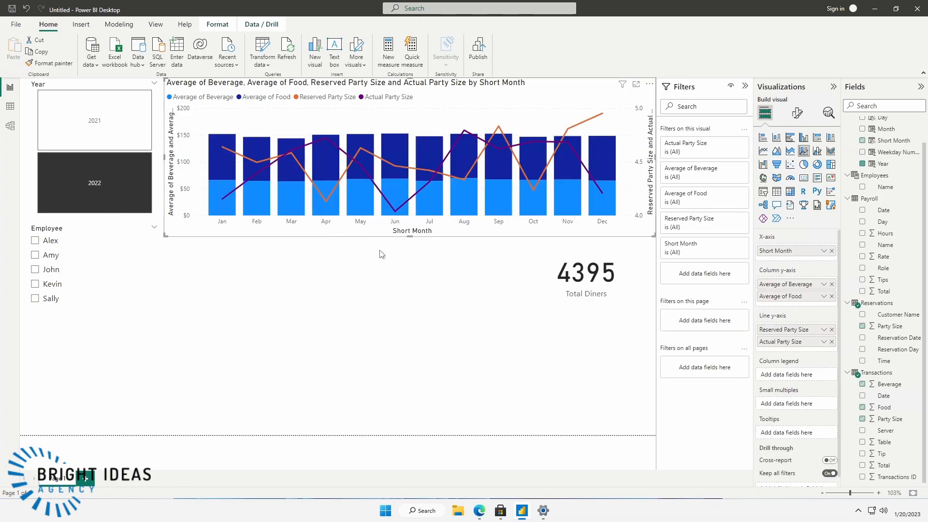
Shorten the Total Diners card slightly from its lower edge
{"action": "left_click_drag", "start_coordinate": [592, 313], "coordinate": [587, 303]}
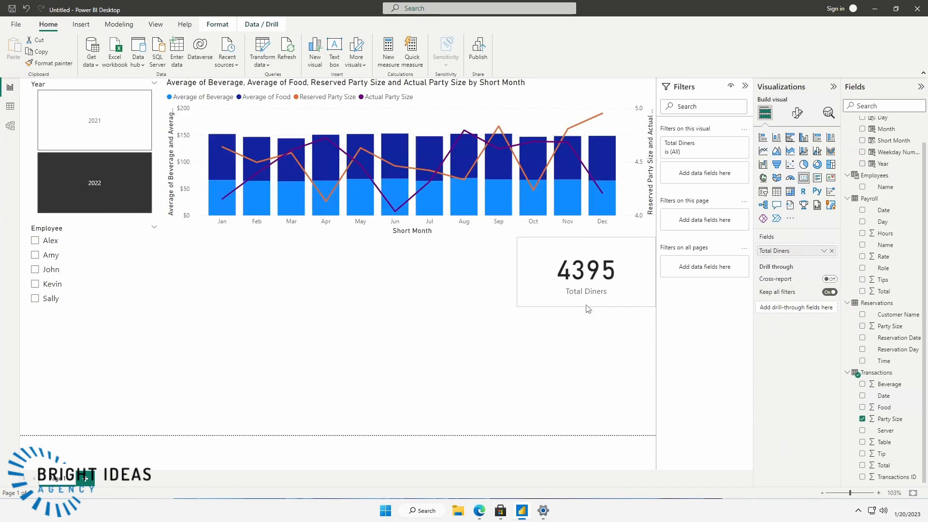
{"action": "left_click", "coordinate": [591, 331]}
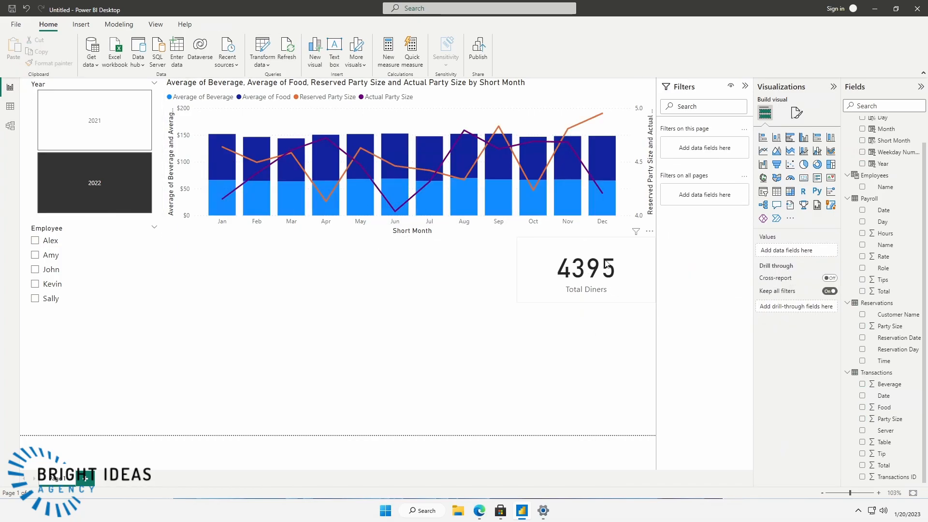
{"action": "left_click", "coordinate": [578, 272]}
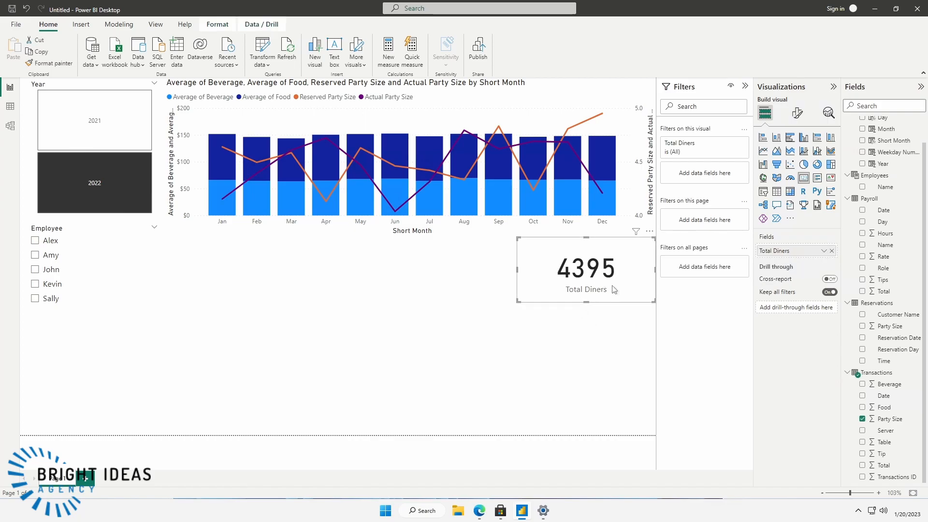
Place a second, similarly sized card directly below Total Diners and fill it with Transactions' Party Size
{"action": "left_click", "coordinate": [640, 329]}
{"action": "left_click", "coordinate": [804, 179]}
{"action": "left_click_drag", "start_coordinate": [156, 427], "coordinate": [640, 362]}
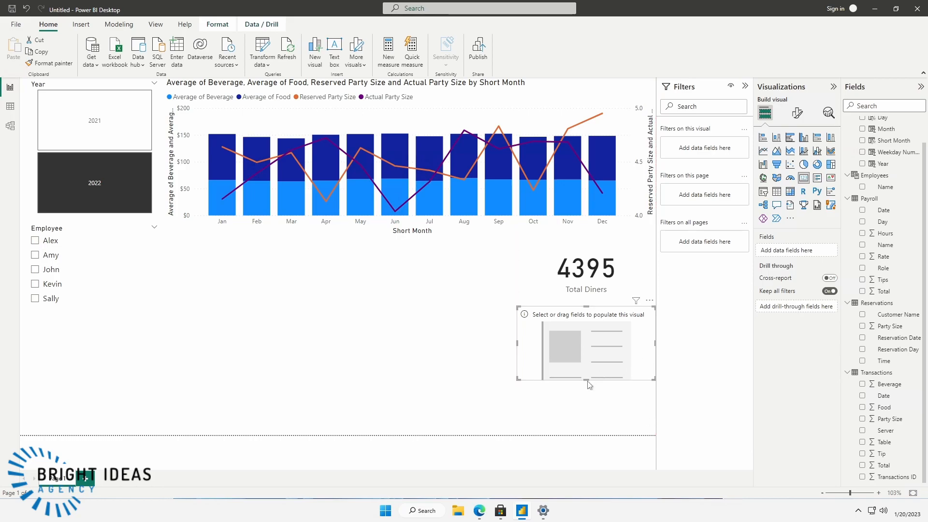
{"action": "left_click_drag", "start_coordinate": [586, 380], "coordinate": [596, 353]}
{"action": "left_click_drag", "start_coordinate": [890, 419], "coordinate": [592, 353]}
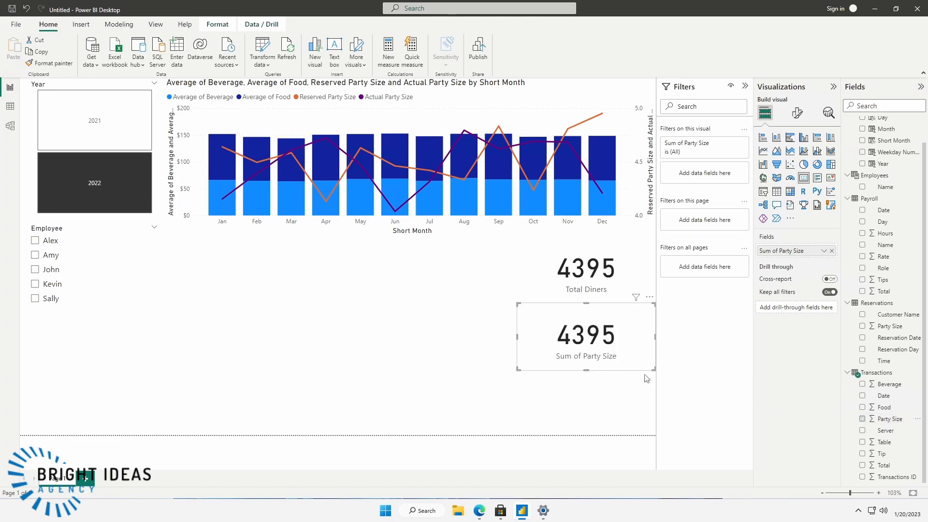
Summarize the second card's Party Size by Count and name it Total Tables
{"action": "left_click", "coordinate": [824, 250]}
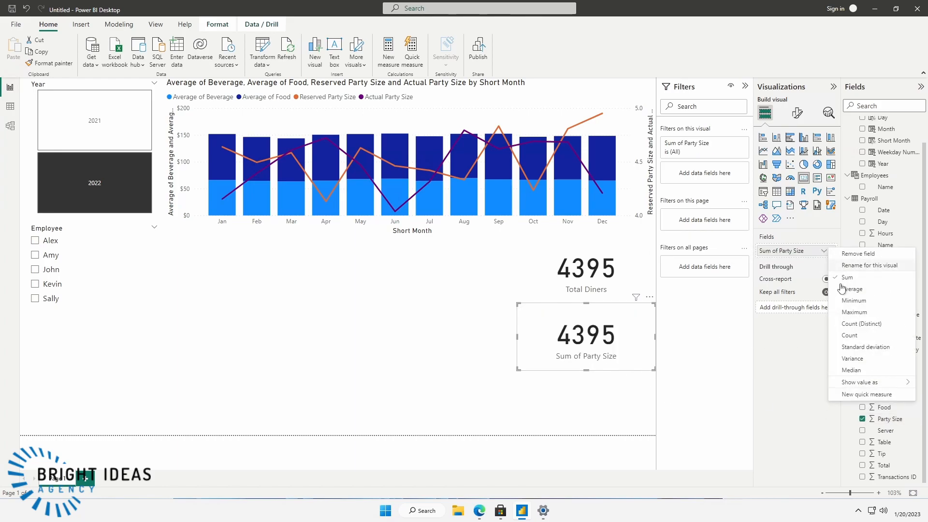
{"action": "left_click", "coordinate": [849, 335]}
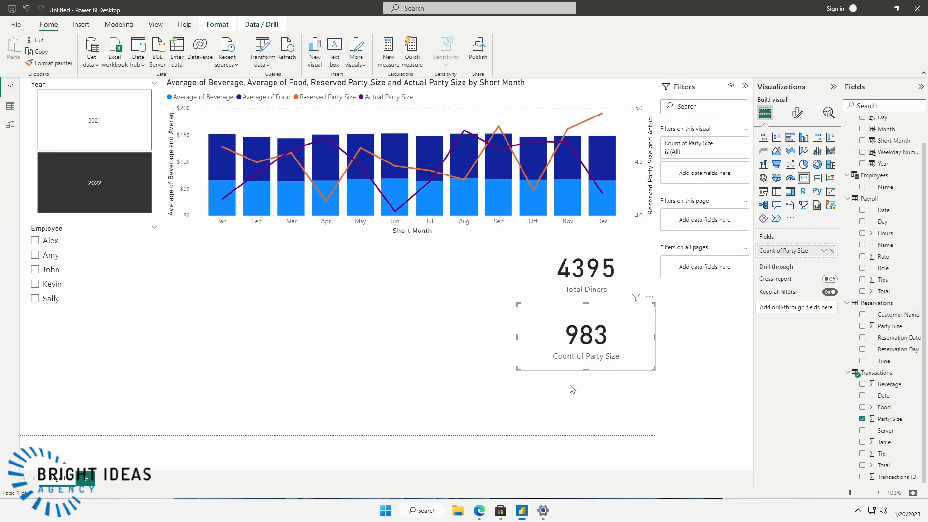
{"action": "left_click", "coordinate": [448, 338]}
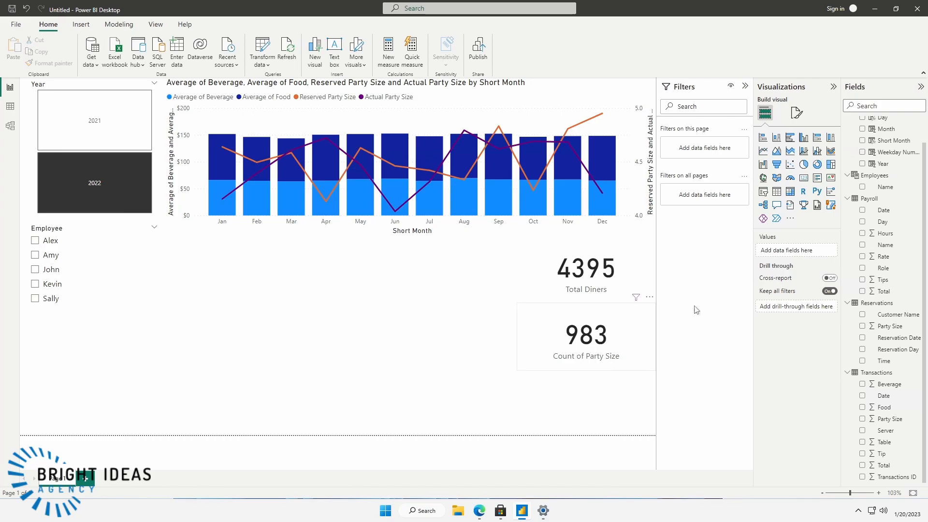
{"action": "left_click", "coordinate": [646, 325]}
{"action": "double_click", "coordinate": [781, 252]}
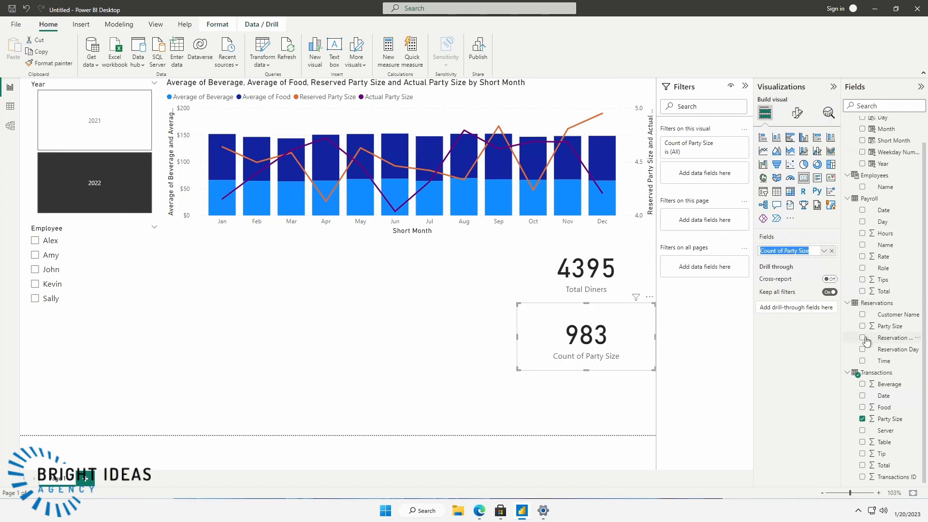
{"action": "type", "text": "Total"}
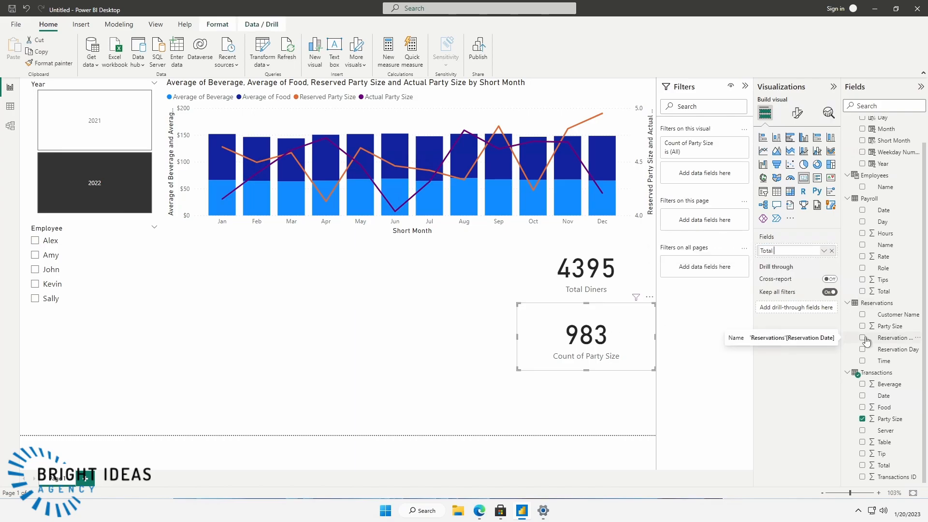
{"action": "type", "text": " Tables"}
{"action": "key", "text": "Return"}
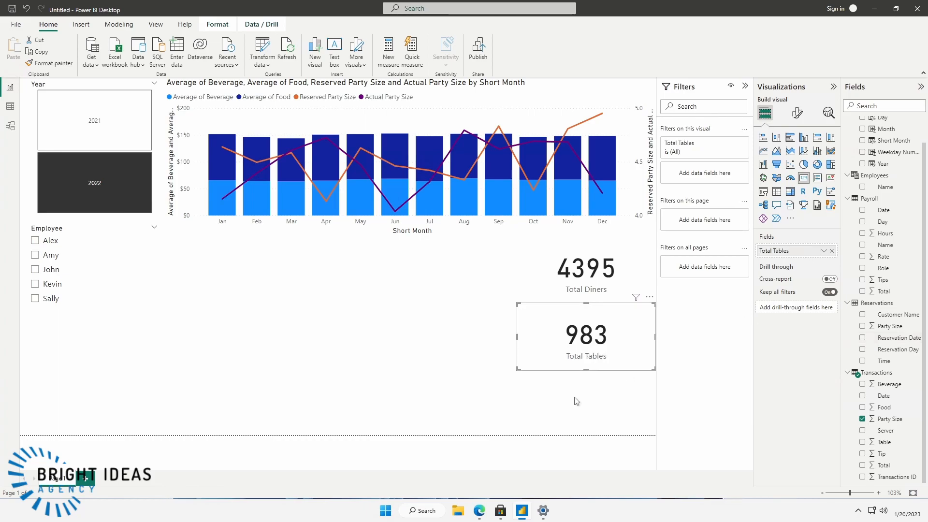
Trim the heights of the Total Tables and Total Diners cards and move Total Tables up close beneath Total Diners
{"action": "left_click", "coordinate": [590, 376]}
{"action": "left_click", "coordinate": [588, 362]}
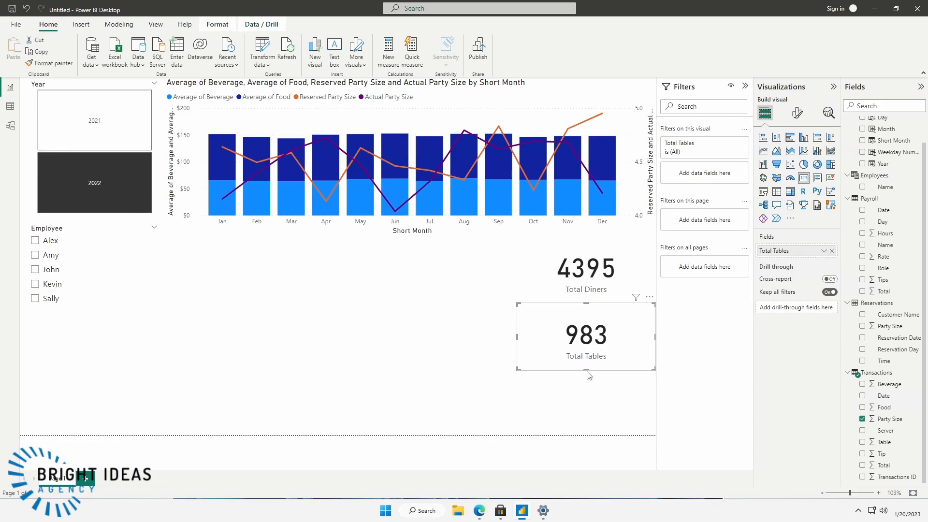
{"action": "left_click", "coordinate": [593, 281]}
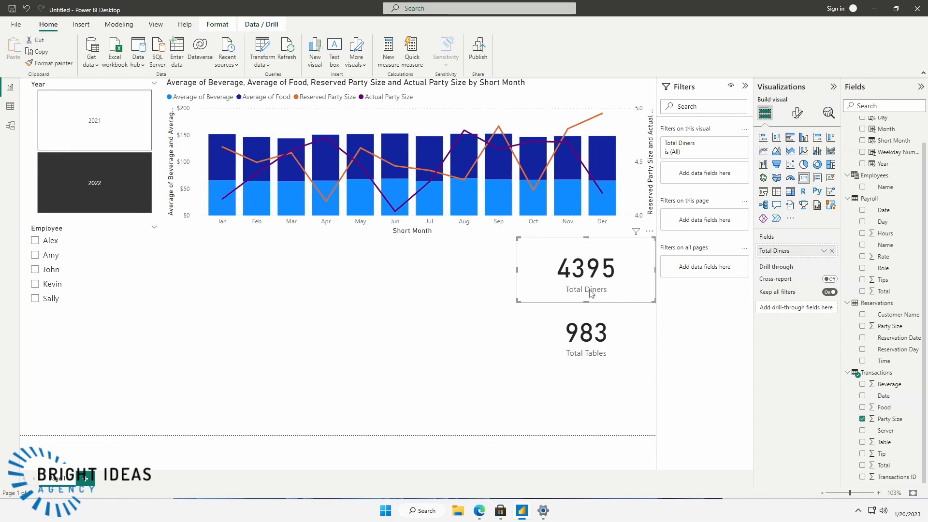
{"action": "left_click_drag", "start_coordinate": [587, 299], "coordinate": [587, 295]}
{"action": "left_click", "coordinate": [591, 331]}
{"action": "left_click_drag", "start_coordinate": [591, 331], "coordinate": [590, 327]}
{"action": "left_click", "coordinate": [562, 454]}
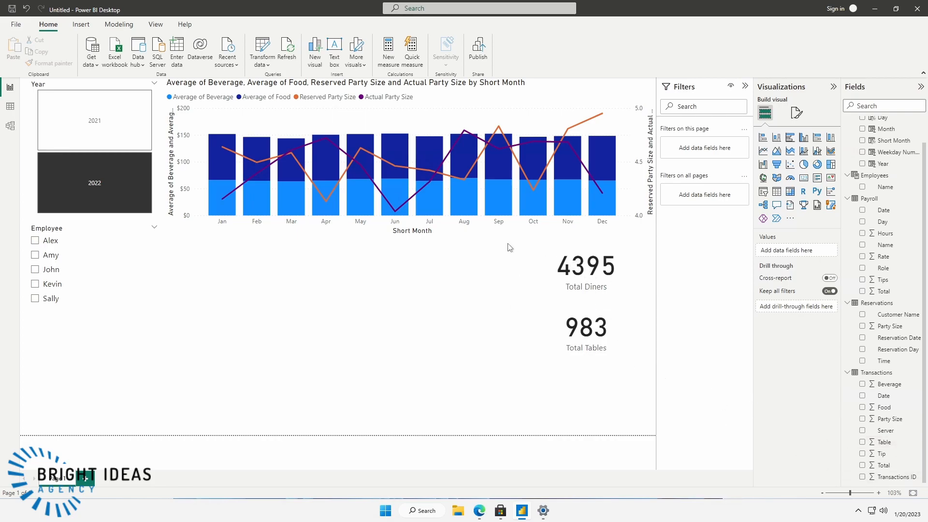
Create a measure in the Transactions table named Spend per Guest, starting a DIVIDE formula with SUM([Total]) as the numerator
{"action": "right_click", "coordinate": [876, 376]}
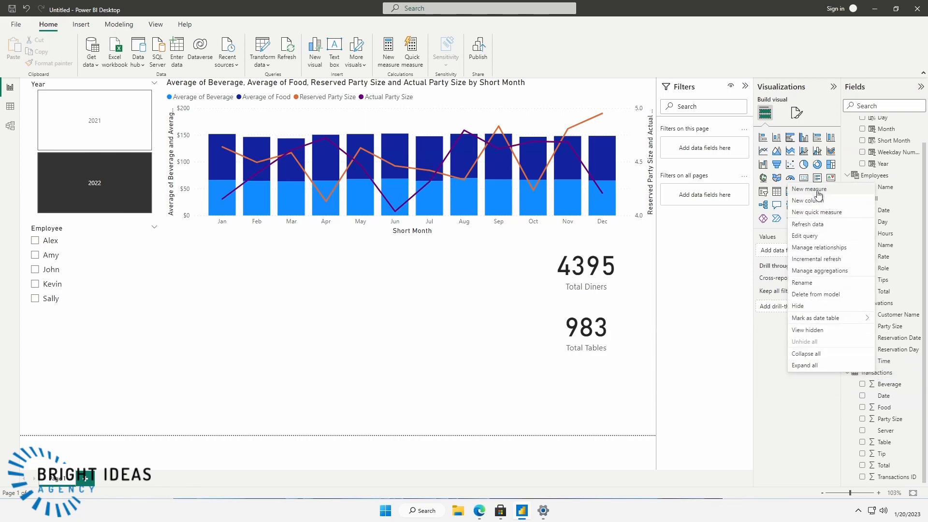
{"action": "left_click", "coordinate": [717, 225]}
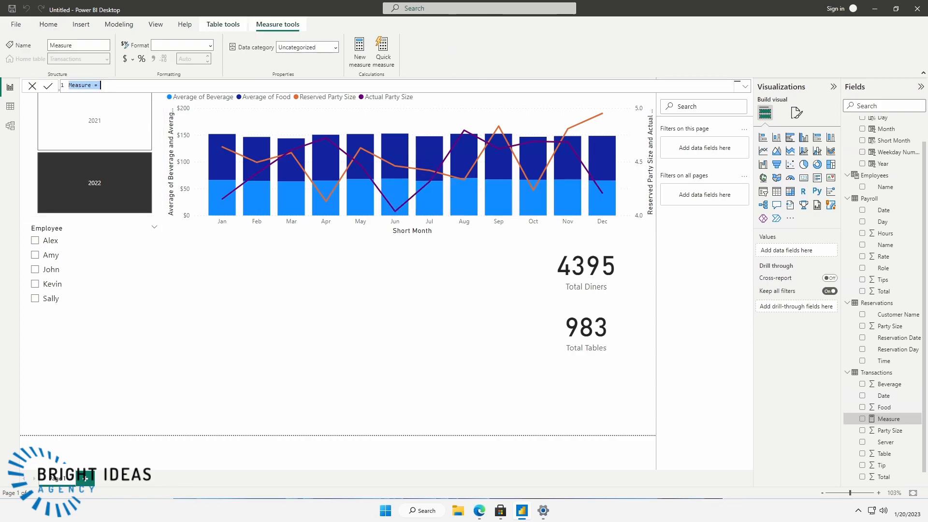
{"action": "type", "text": "Spend per Guest = D"}
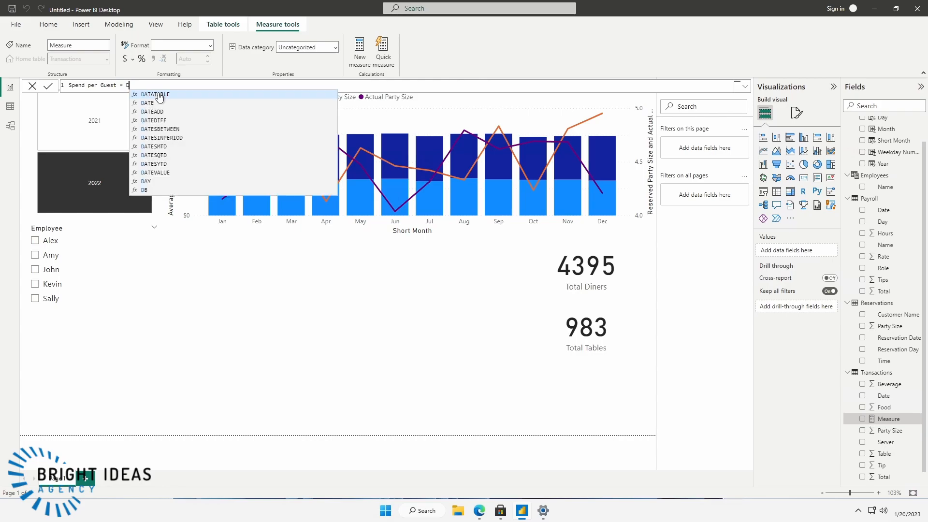
{"action": "type", "text": "IVIDE(SUM"}
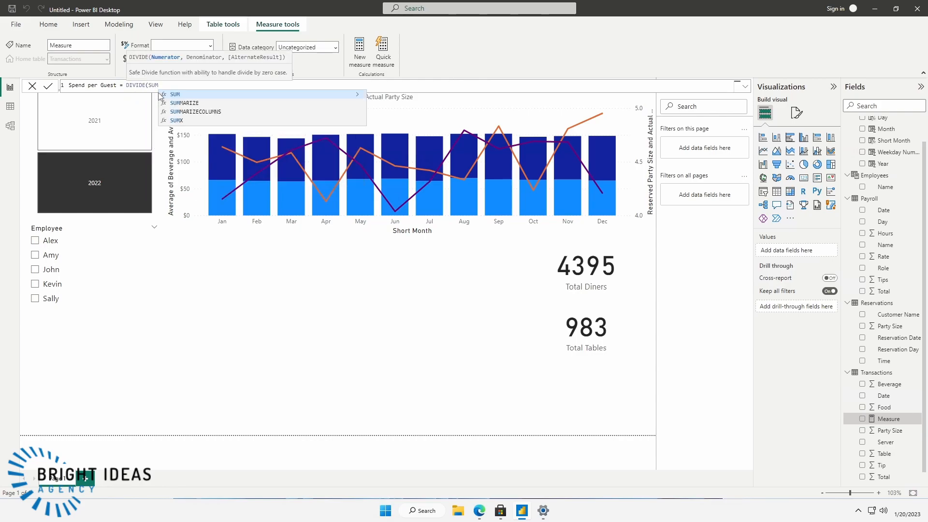
{"action": "type", "text": "(["}
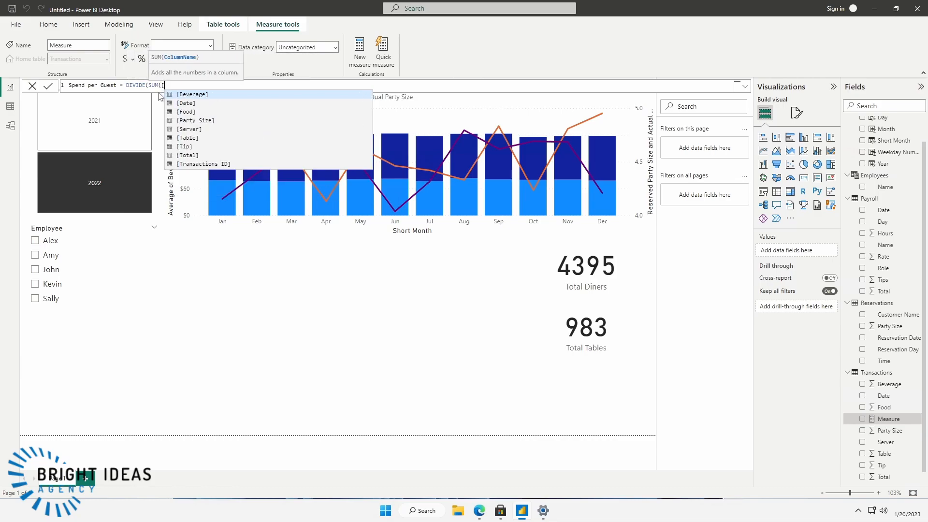
{"action": "type", "text": "Total"}
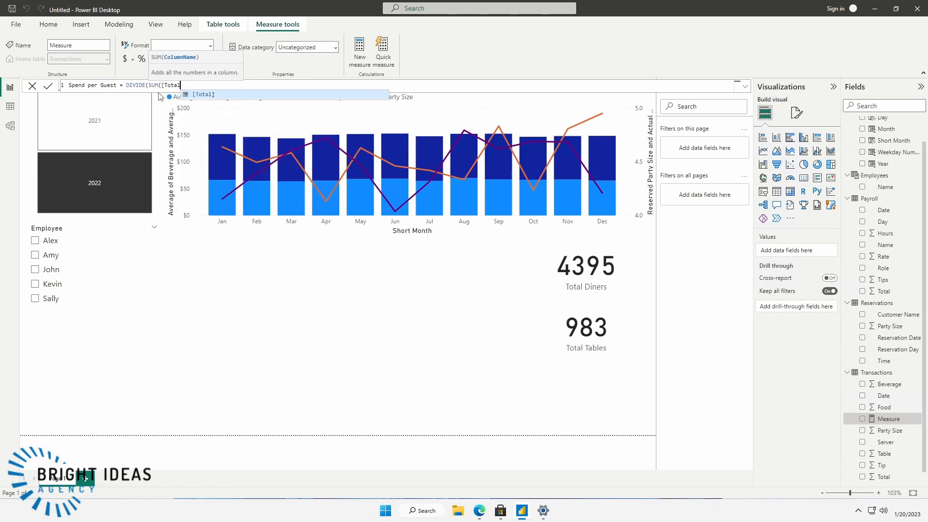
{"action": "type", "text": "])"}
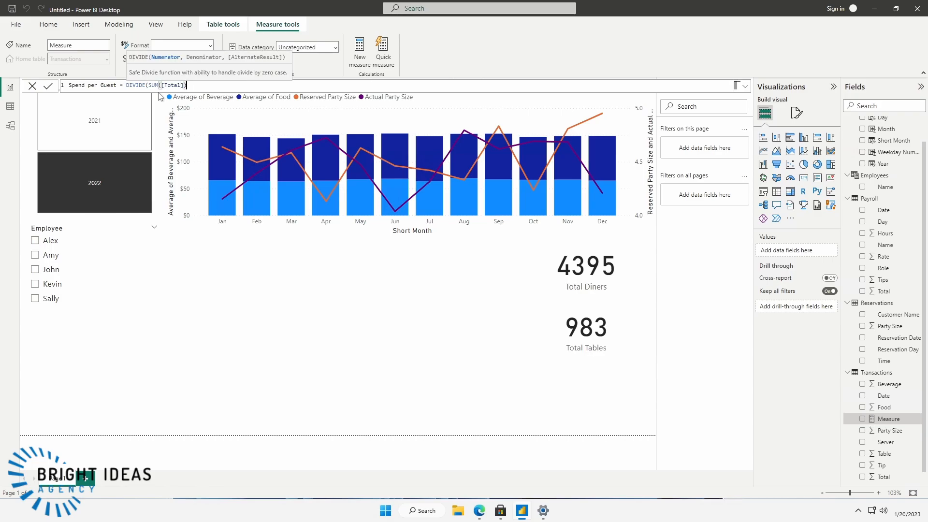
Complete the Spend per Guest formula with SUM([Party Size]) as the denominator and commit the measure
{"action": "type", "text": ",SUM("}
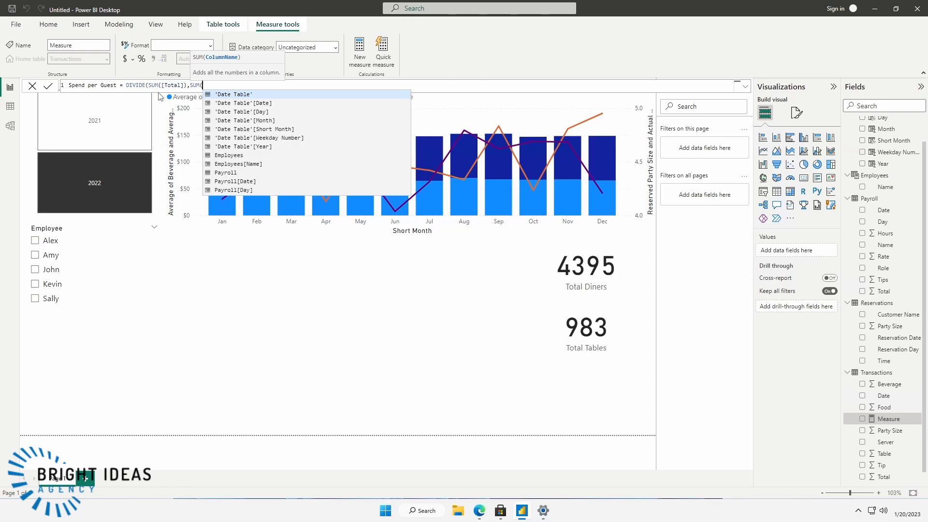
{"action": "type", "text": "["}
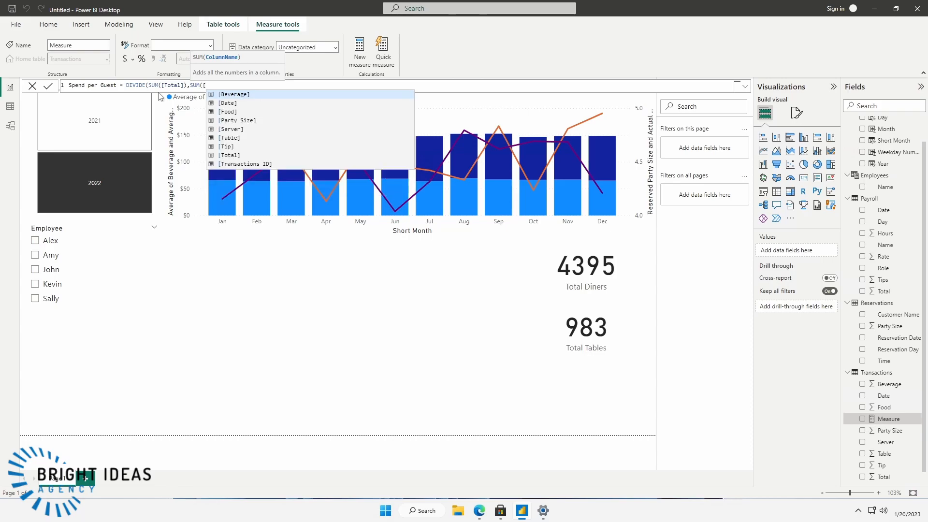
{"action": "key", "text": "Escape"}
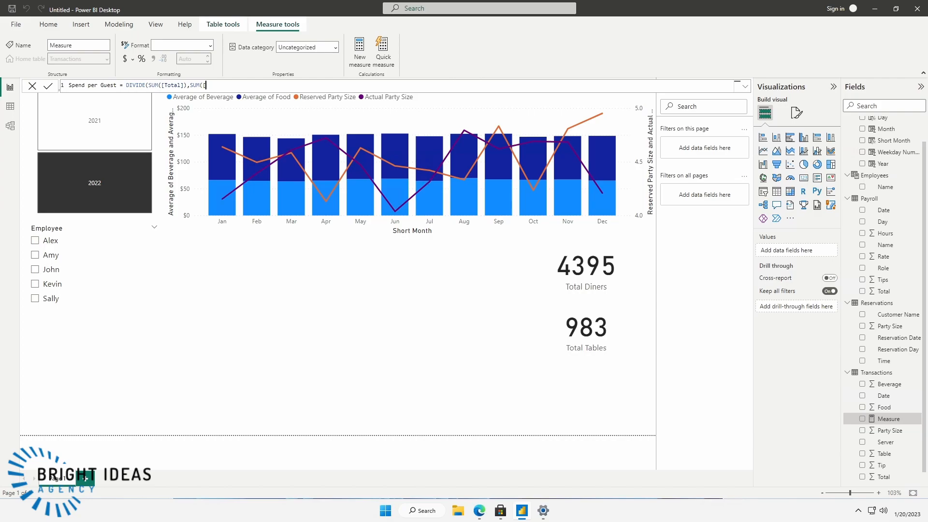
{"action": "type", "text": "Party "}
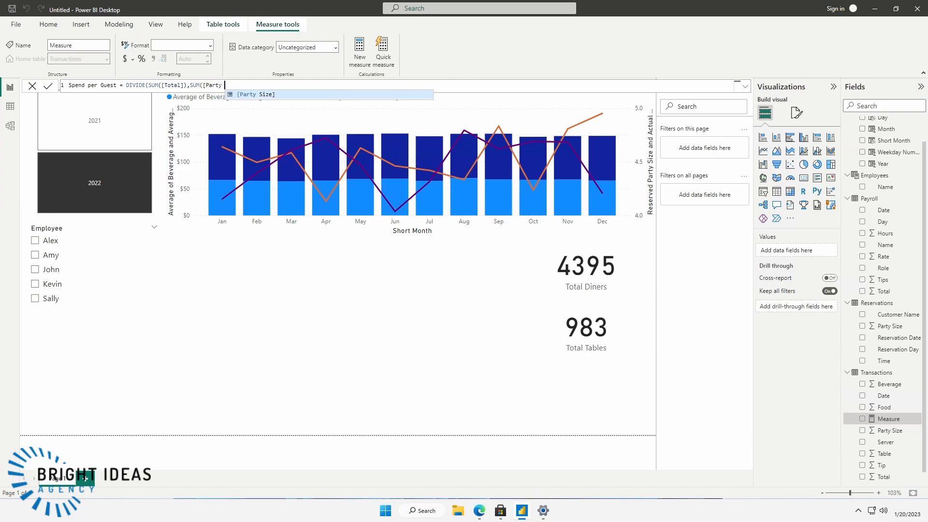
{"action": "type", "text": "Size])"}
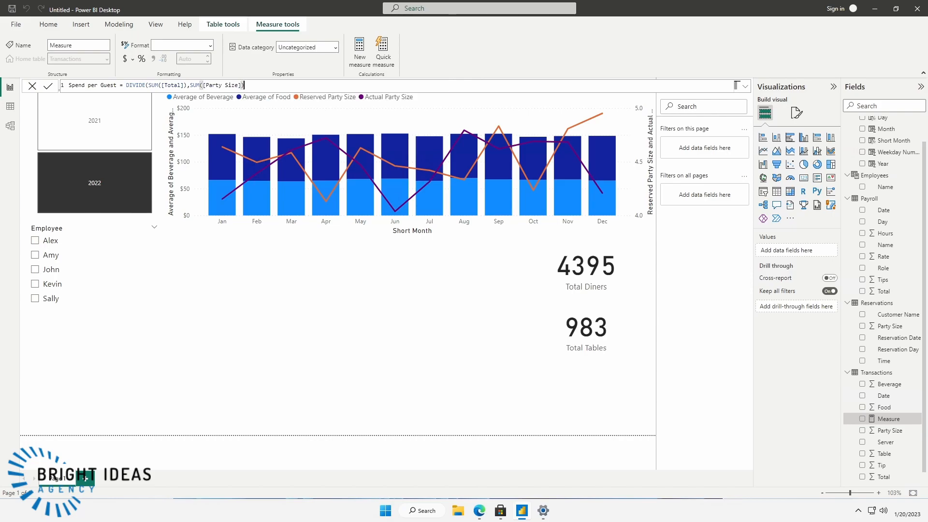
{"action": "type", "text": ")"}
{"action": "key", "text": "Return"}
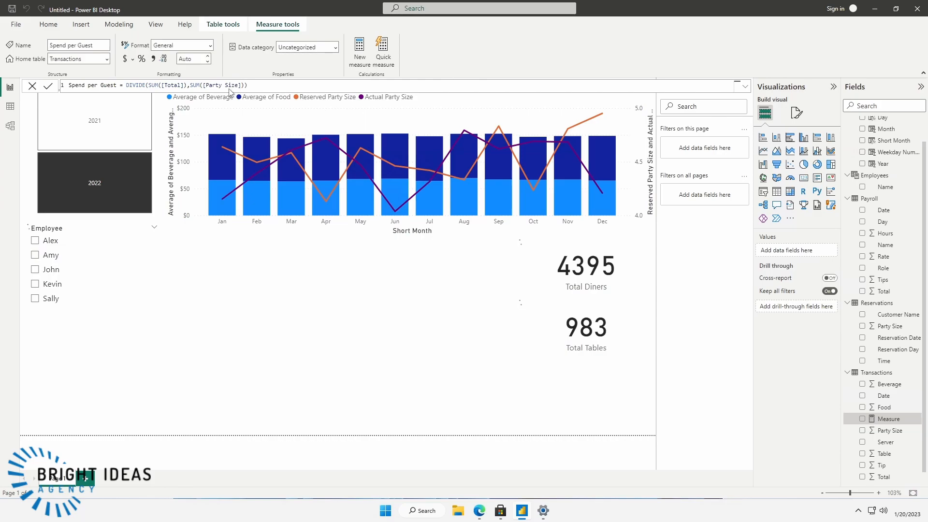
Add a third card directly below Total Tables and fill it with the Spend per Guest measure
{"action": "left_click", "coordinate": [572, 398]}
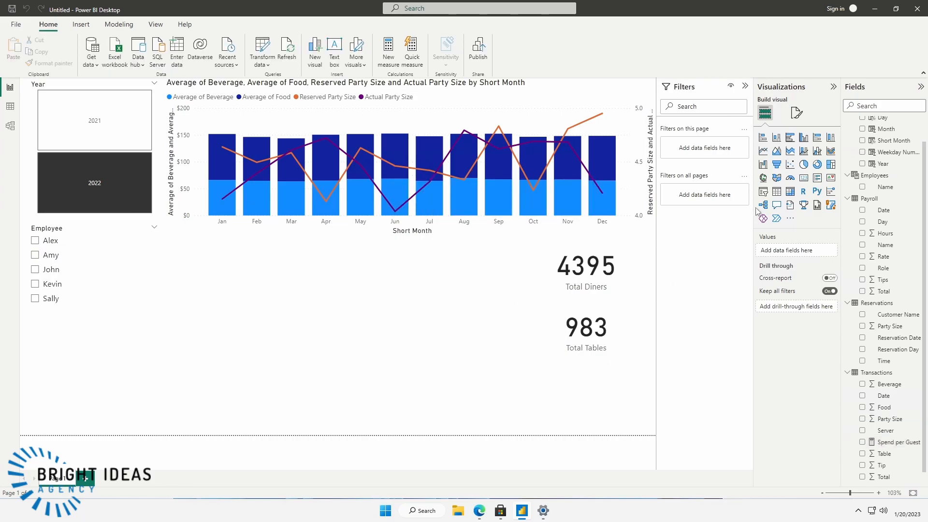
{"action": "left_click", "coordinate": [817, 181]}
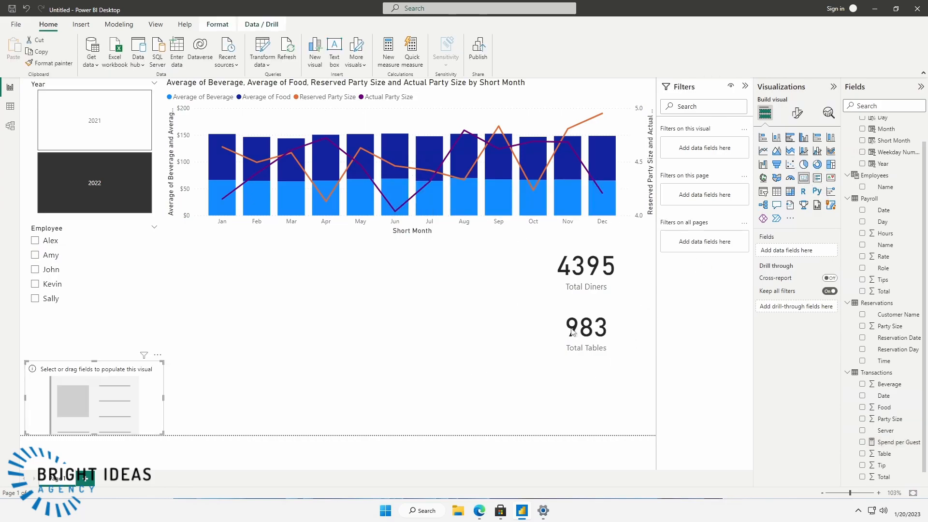
{"action": "left_click_drag", "start_coordinate": [101, 412], "coordinate": [582, 417]}
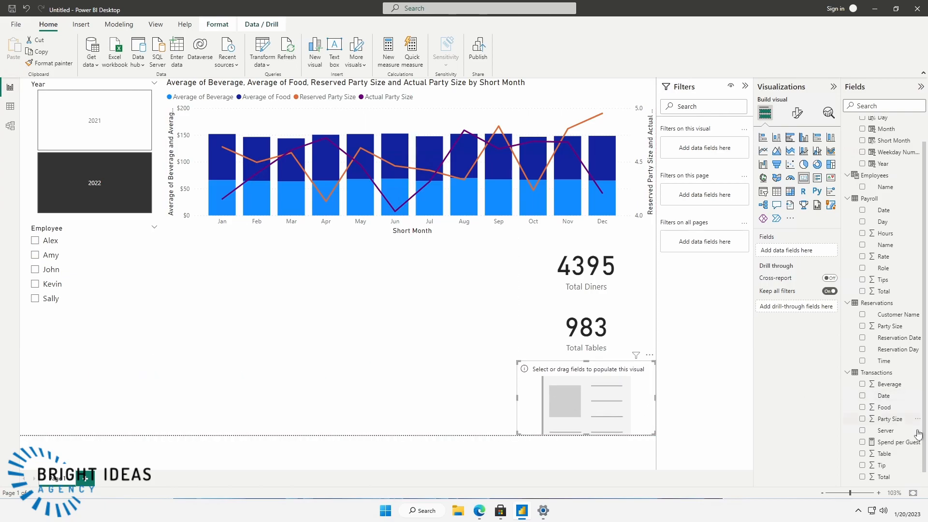
{"action": "scroll", "coordinate": [916, 435], "scroll_direction": "down", "scroll_amount": 1}
{"action": "left_click_drag", "start_coordinate": [895, 431], "coordinate": [595, 402]}
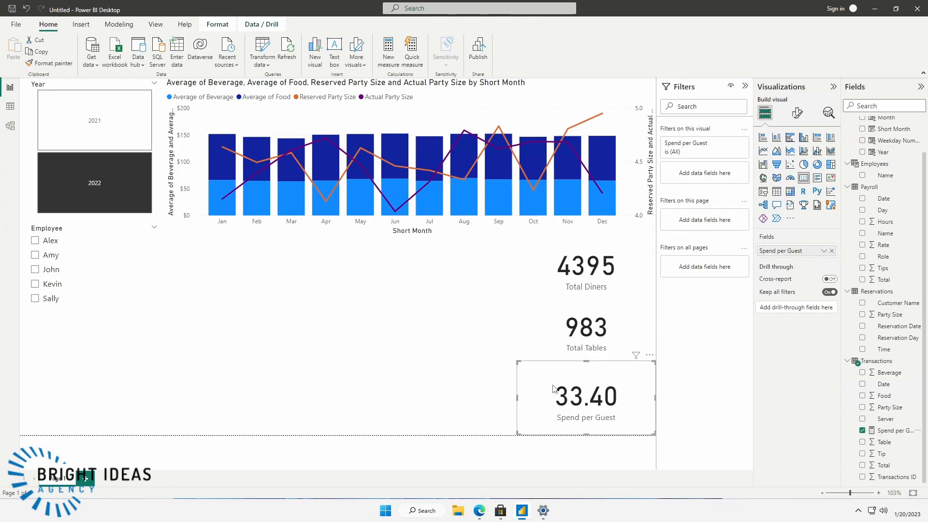
Format the Spend per Guest measure as Currency with 2 decimal places
{"action": "left_click", "coordinate": [891, 435]}
{"action": "left_click", "coordinate": [210, 46]}
{"action": "left_click", "coordinate": [173, 73]}
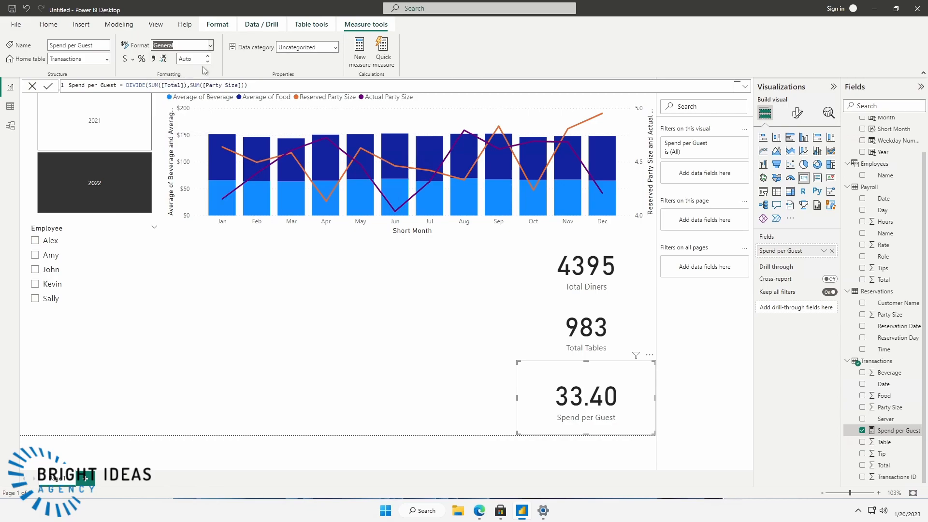
{"action": "left_click", "coordinate": [193, 59]}
{"action": "type", "text": "2"}
{"action": "key", "text": "Return"}
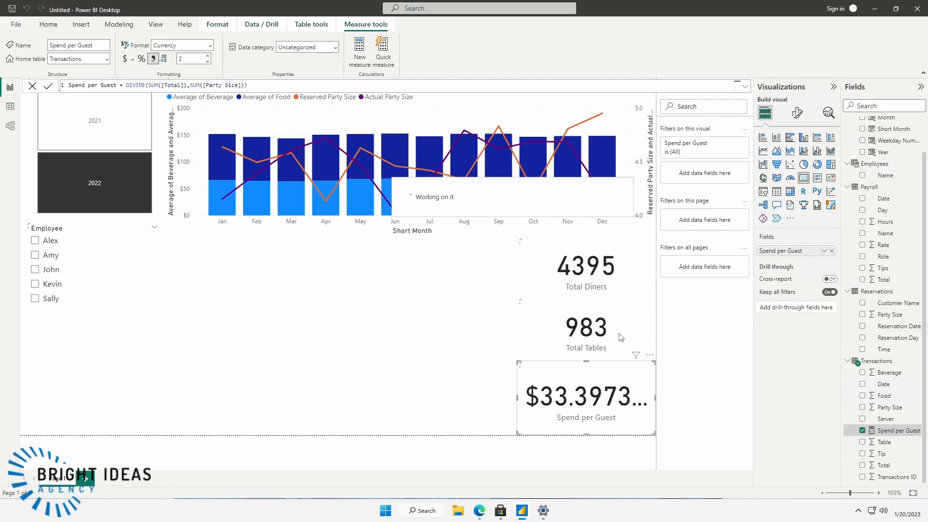
{"action": "left_click", "coordinate": [464, 321]}
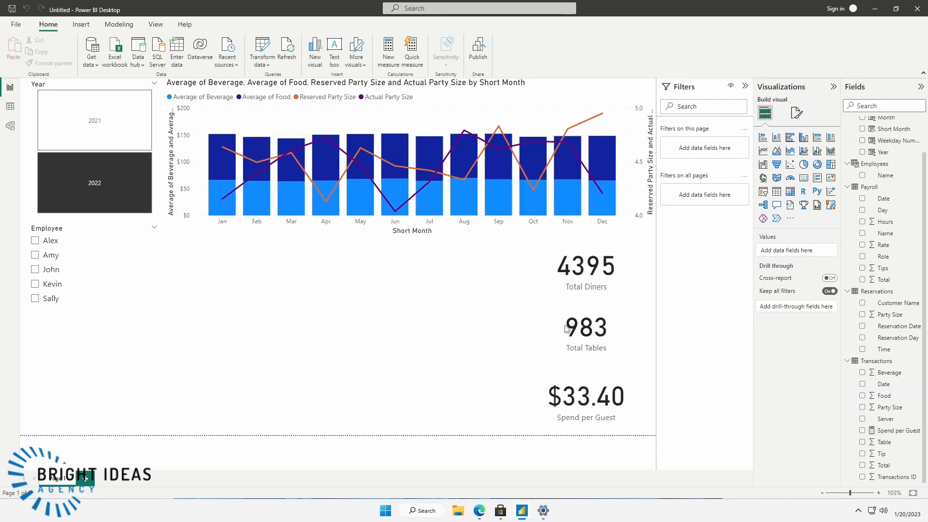
Filter the report to 2021 with the Year slicer and look through the available fields
{"action": "left_click", "coordinate": [74, 125]}
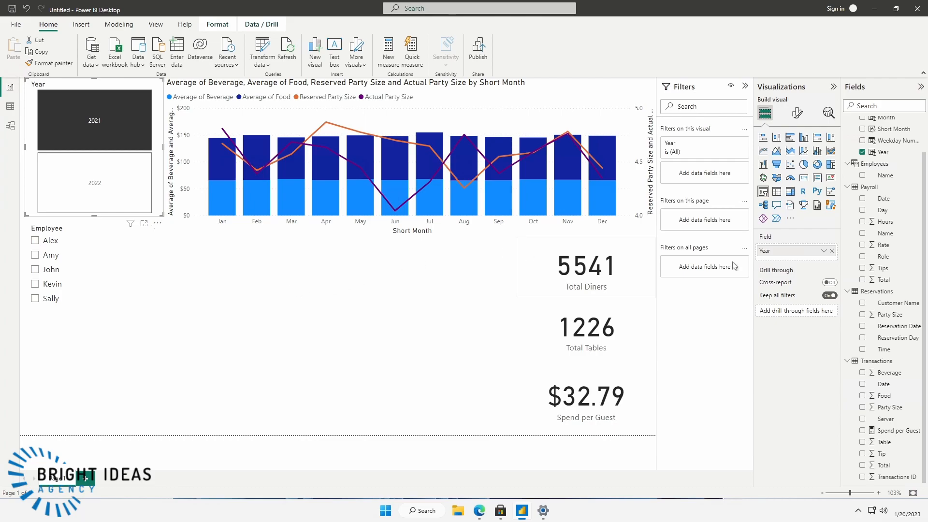
{"action": "scroll", "coordinate": [898, 234], "scroll_direction": "up", "scroll_amount": 1}
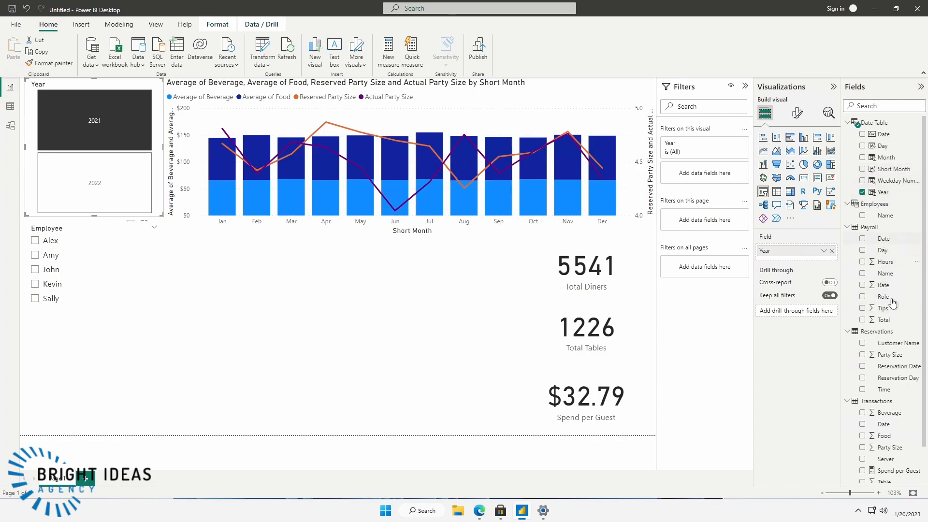
{"action": "scroll", "coordinate": [899, 304], "scroll_direction": "down", "scroll_amount": 1}
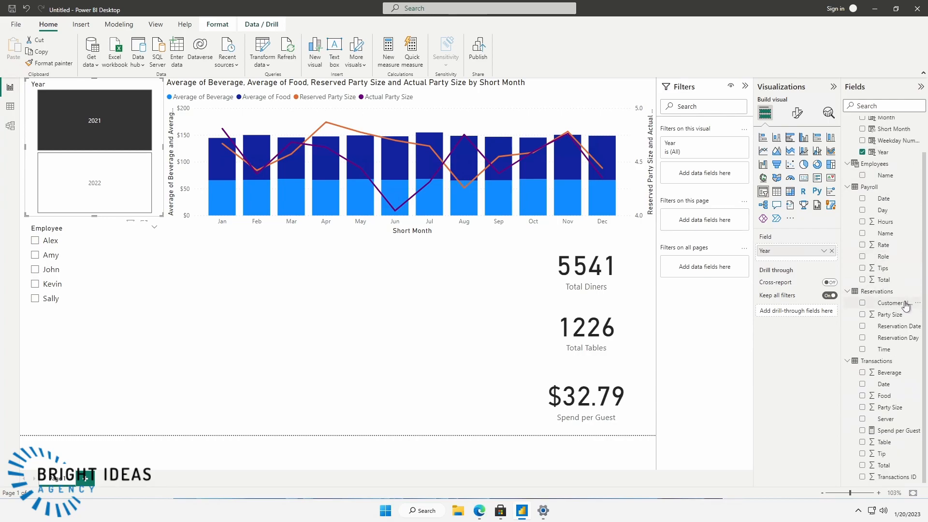
Create a new measure in the Payroll table named $ Revenue per Hour Labor and begin it with a DIVIDE function
{"action": "scroll", "coordinate": [904, 304], "scroll_direction": "up", "scroll_amount": 1}
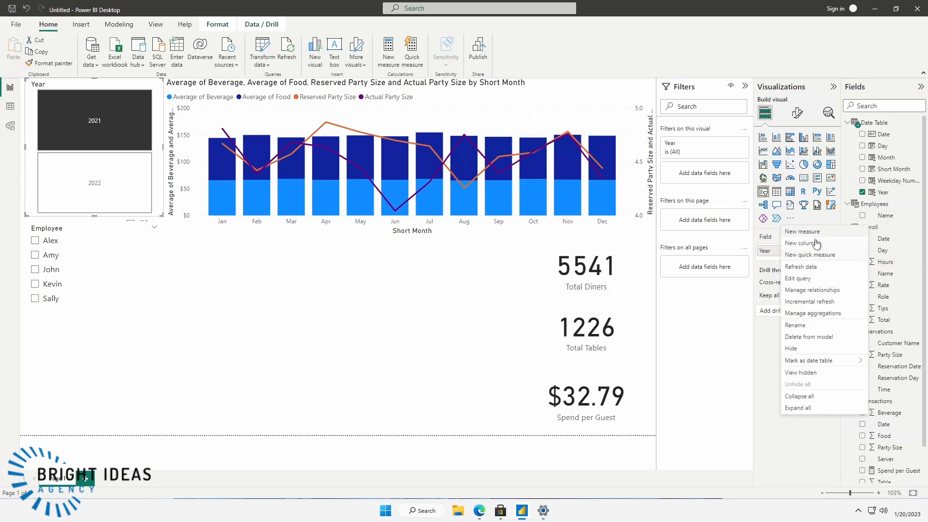
{"action": "left_click", "coordinate": [799, 233]}
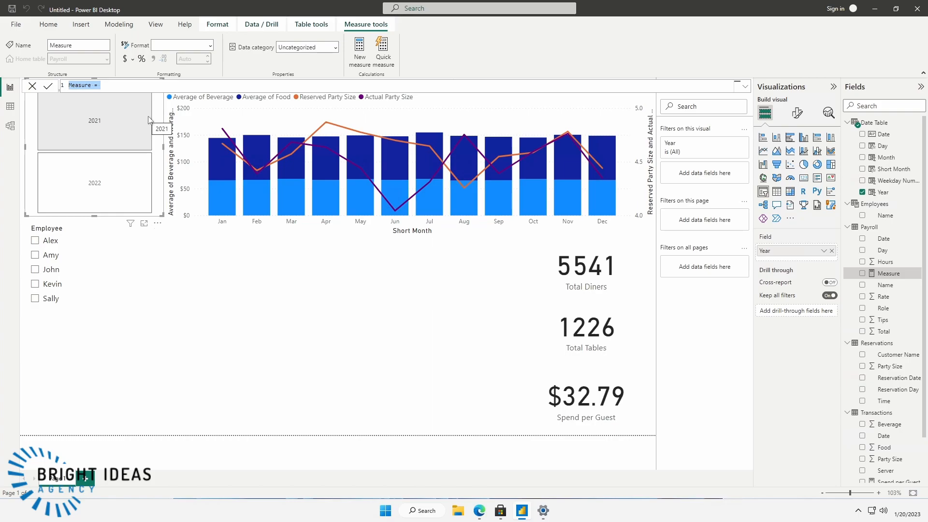
{"action": "type", "text": "$ Re"}
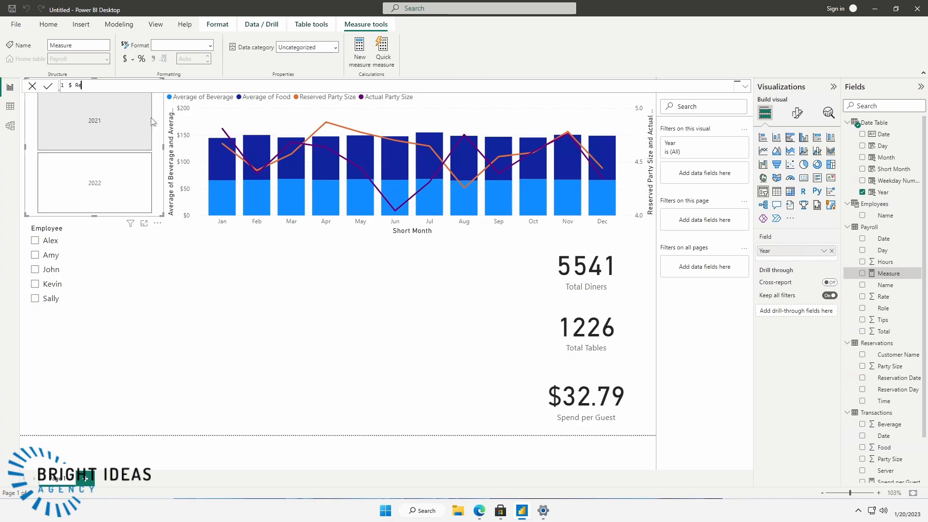
{"action": "type", "text": "venue per Hour Labor = D"}
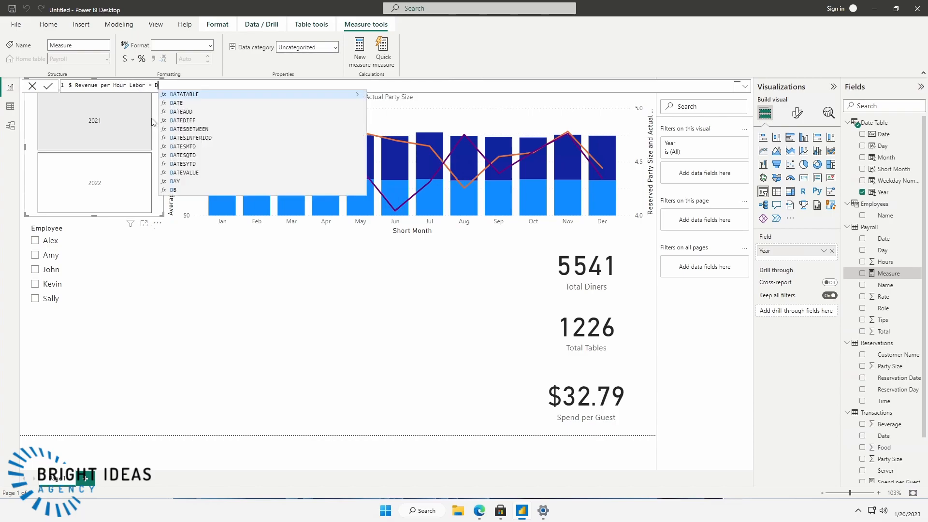
{"action": "type", "text": "IVIDE("}
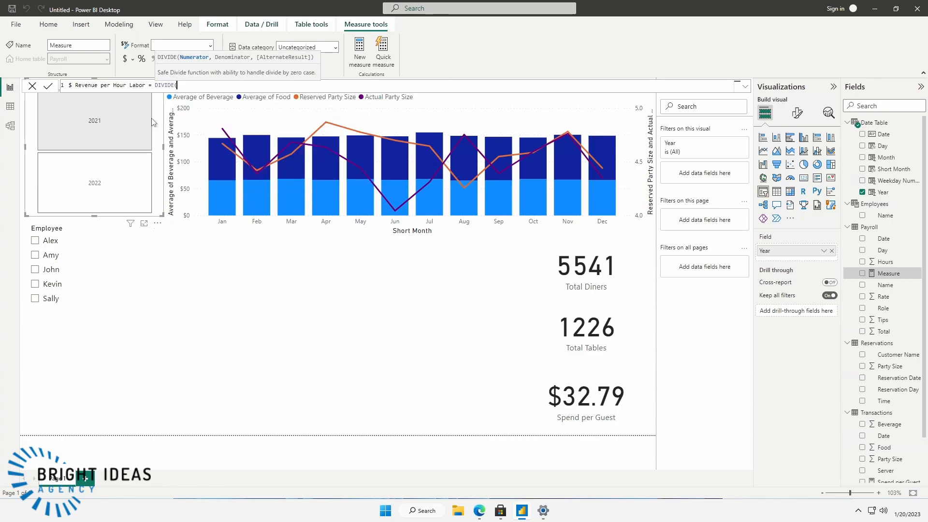
Enter the sum of the Total column from the Transactions table as the numerator of the DIVIDE function
{"action": "type", "text": "SUM(["}
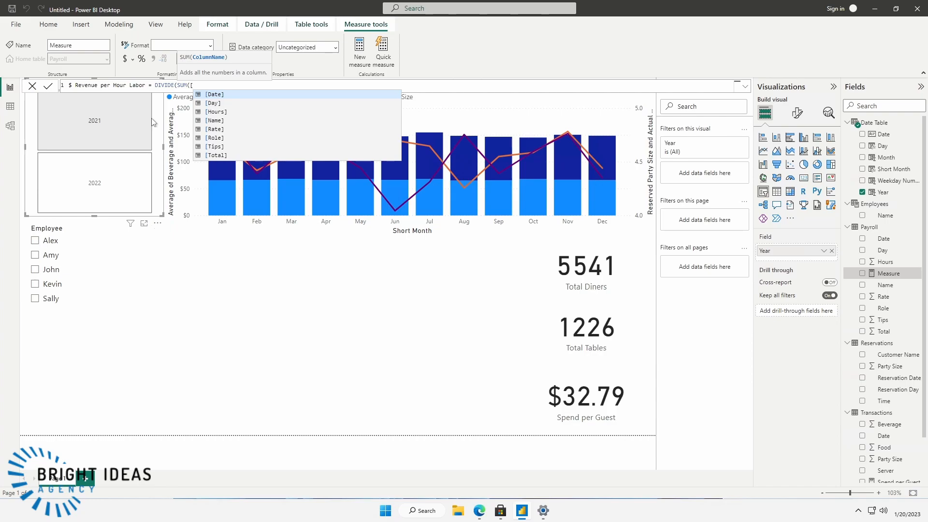
{"action": "key", "text": "BackSpace"}
{"action": "type", "text": "'"}
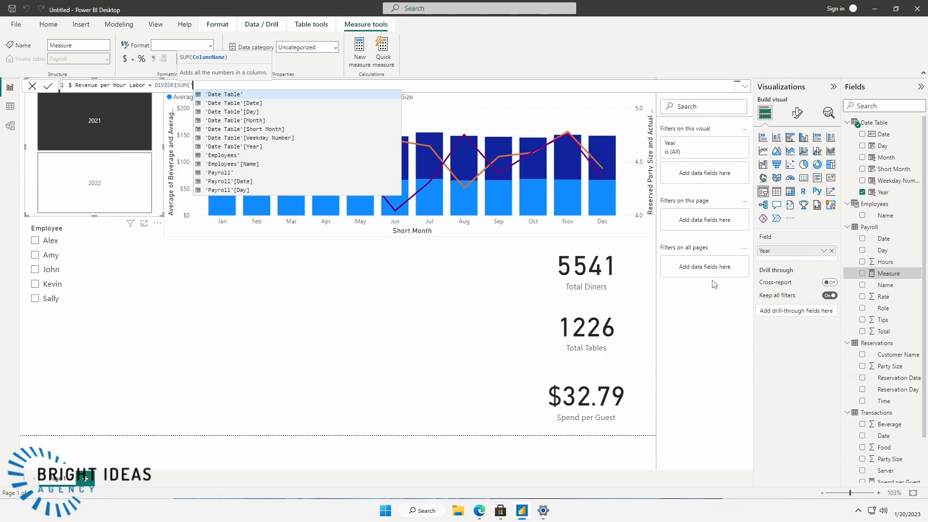
{"action": "scroll", "coordinate": [893, 466], "scroll_direction": "down", "scroll_amount": 1}
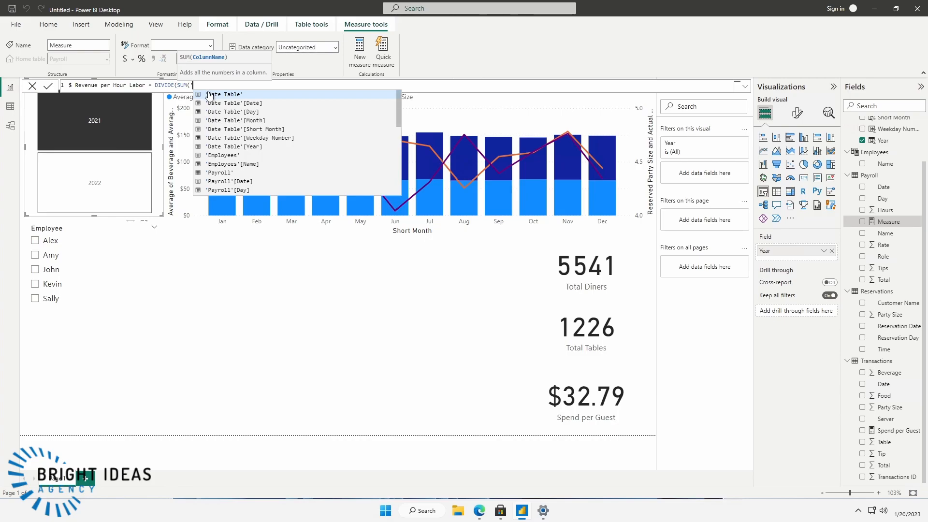
{"action": "type", "text": "Trans"}
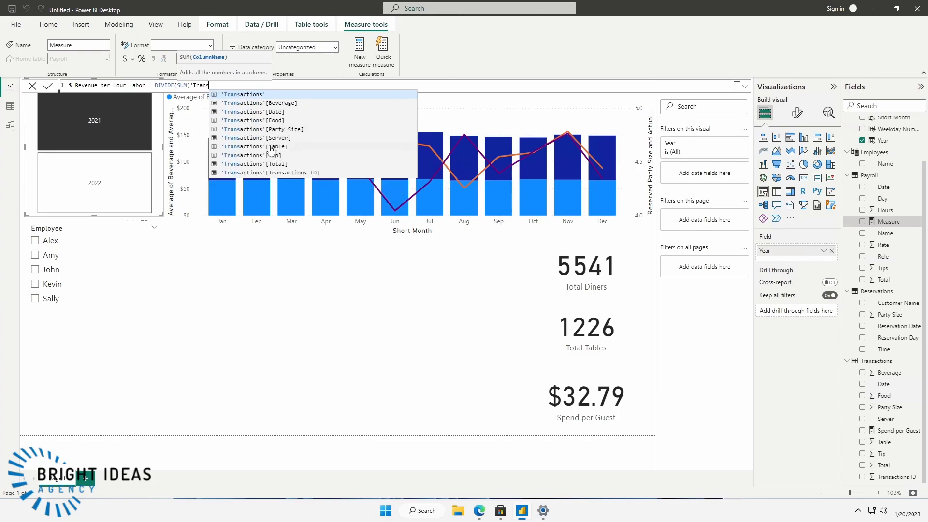
{"action": "left_click", "coordinate": [266, 164]}
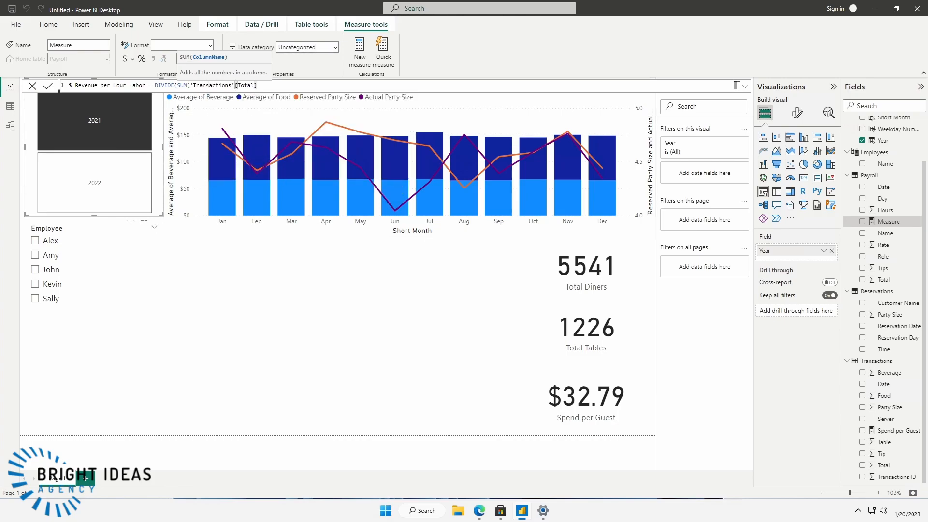
{"action": "type", "text": ")"}
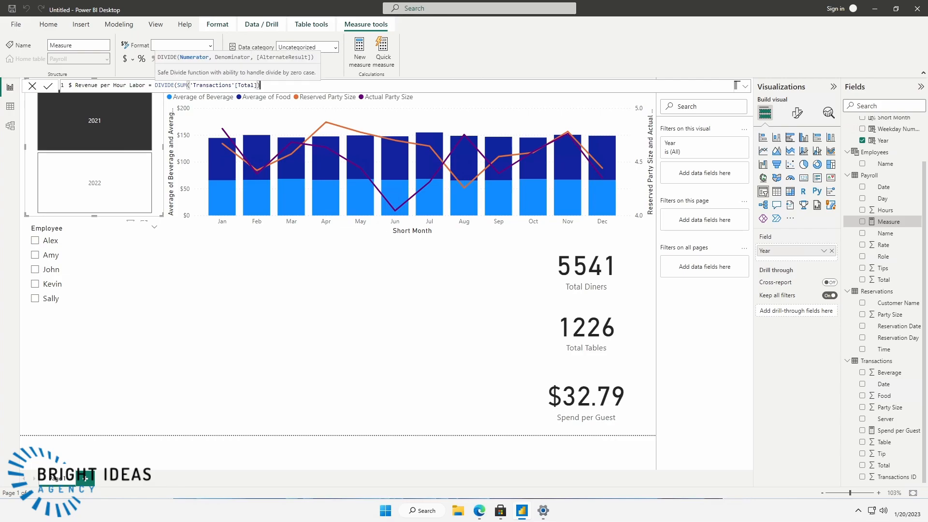
Complete the measure with SUM([Hours]) as the denominator and commit the formula
{"action": "type", "text": ",SUM("}
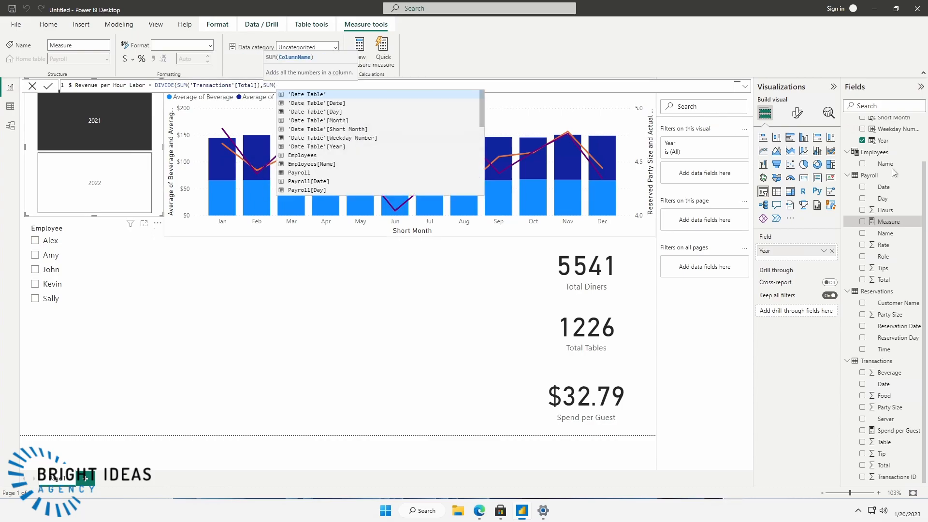
{"action": "type", "text": "["}
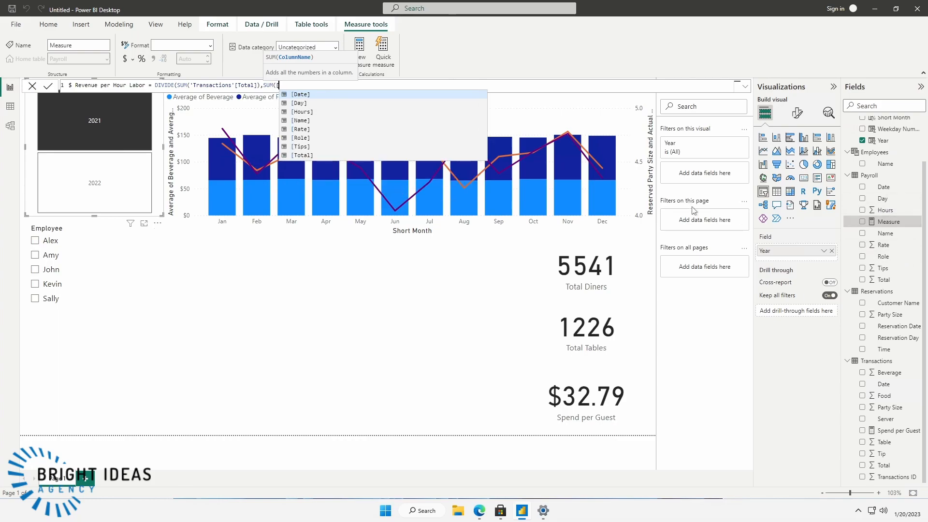
{"action": "type", "text": "Hours]"}
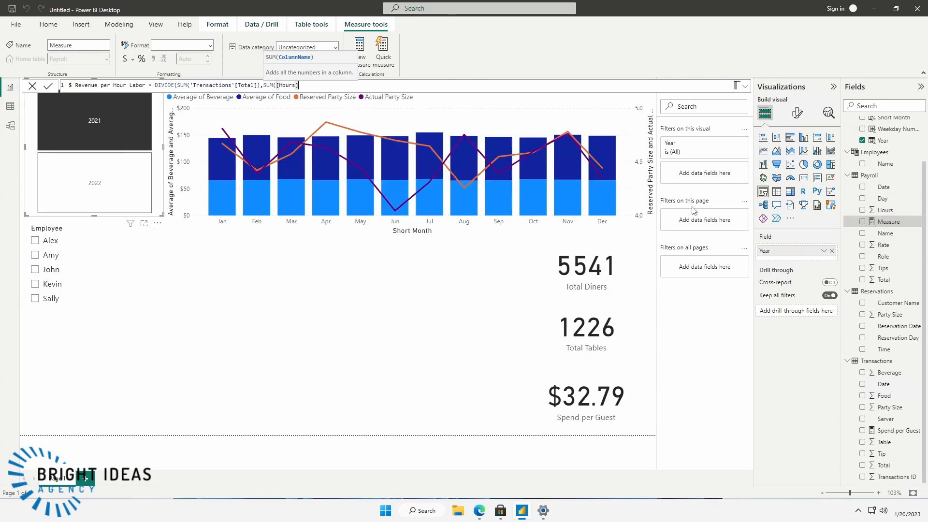
{"action": "type", "text": "))"}
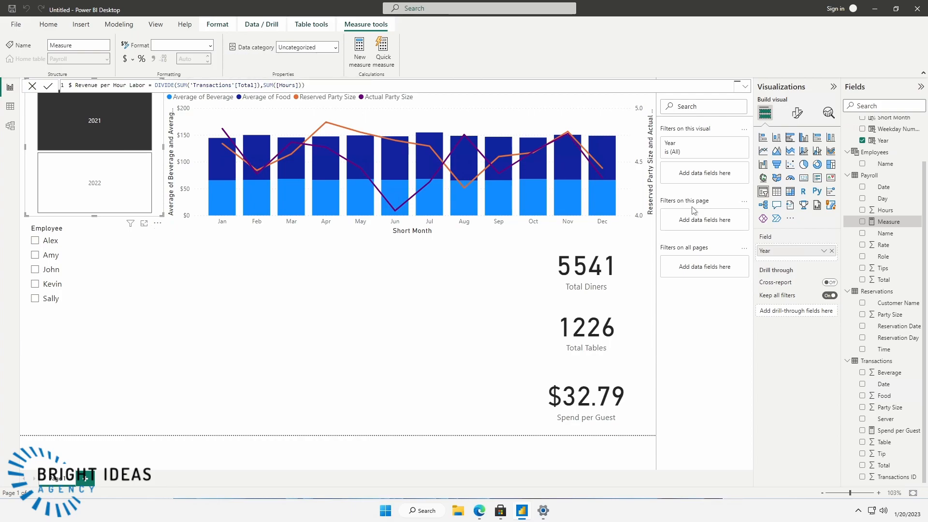
{"action": "key", "text": "Return"}
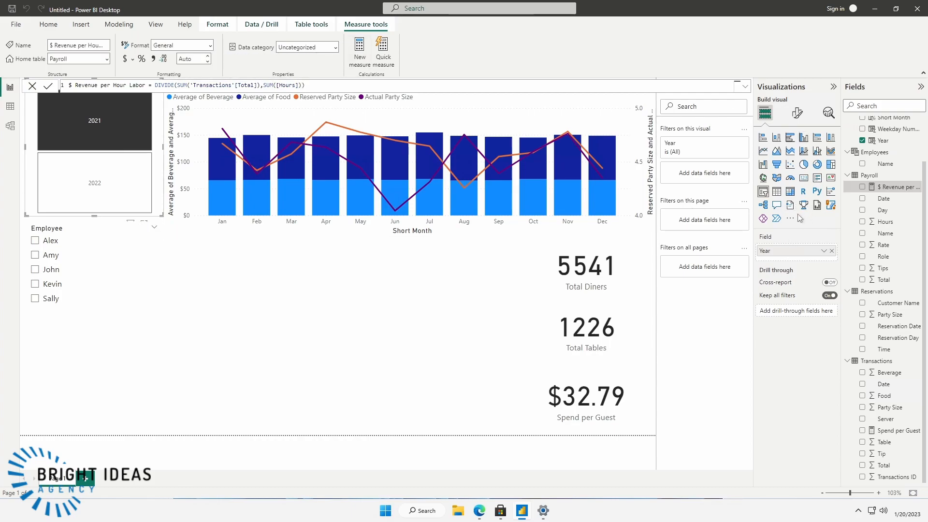
Add a stacked column chart below the monthly combo chart and size it to fill the space between the Employee slicer and the cards
{"action": "left_click", "coordinate": [461, 268]}
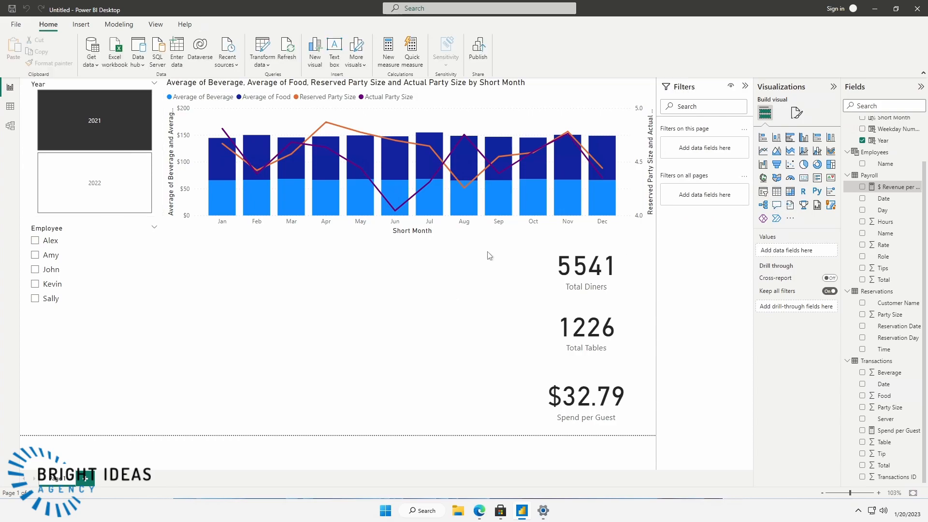
{"action": "left_click", "coordinate": [776, 138]}
{"action": "left_click_drag", "start_coordinate": [109, 406], "coordinate": [252, 285]}
{"action": "left_click_drag", "start_coordinate": [303, 311], "coordinate": [525, 353]}
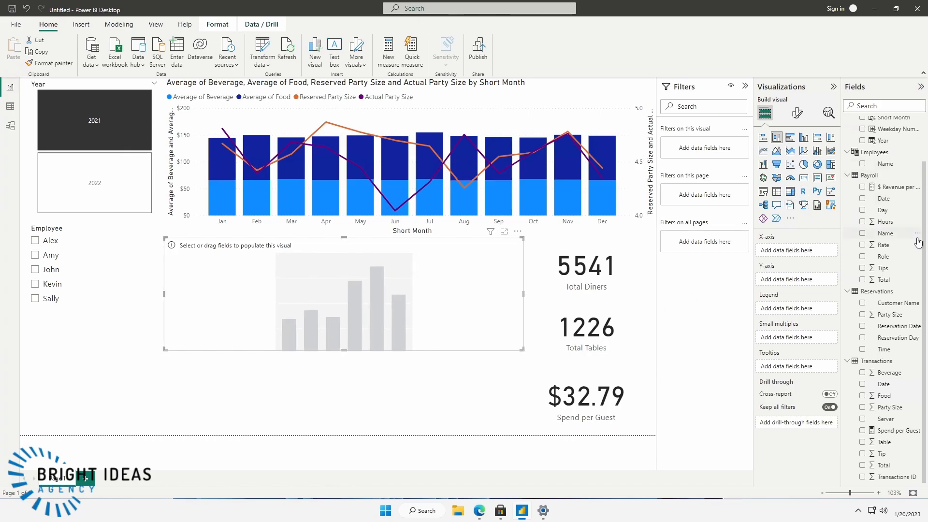
Put Day from the Date Table on the new chart's X-axis and the $ Revenue per Hour Labor measure on its Y-axis
{"action": "scroll", "coordinate": [926, 221], "scroll_direction": "up", "scroll_amount": 2}
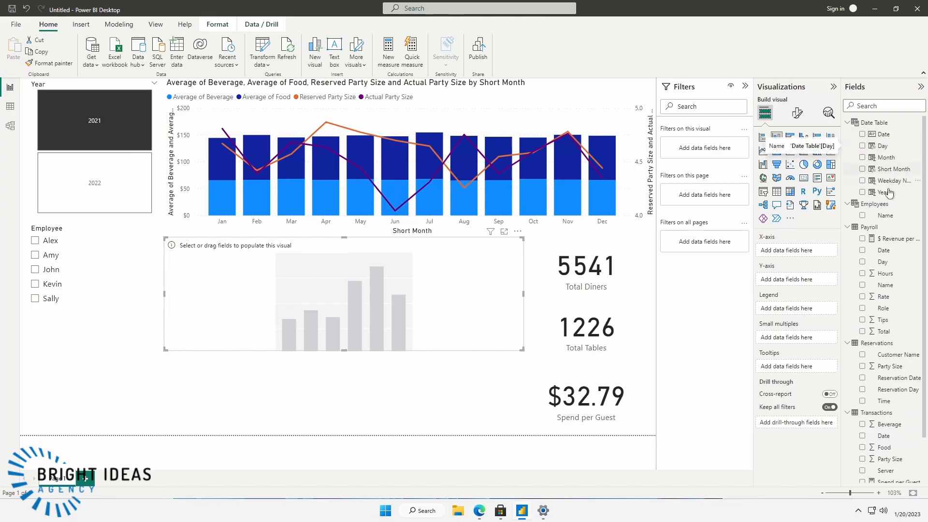
{"action": "left_click_drag", "start_coordinate": [881, 146], "coordinate": [786, 253]}
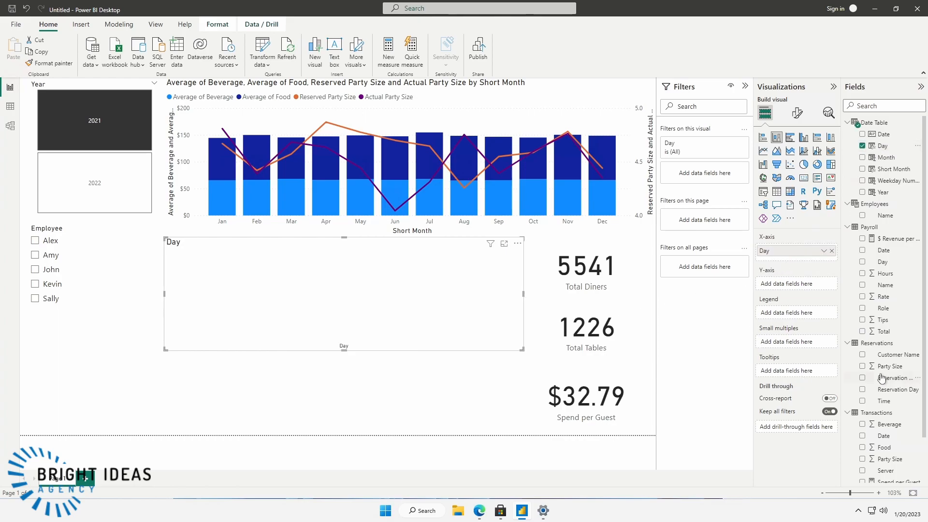
{"action": "left_click_drag", "start_coordinate": [894, 239], "coordinate": [806, 289]}
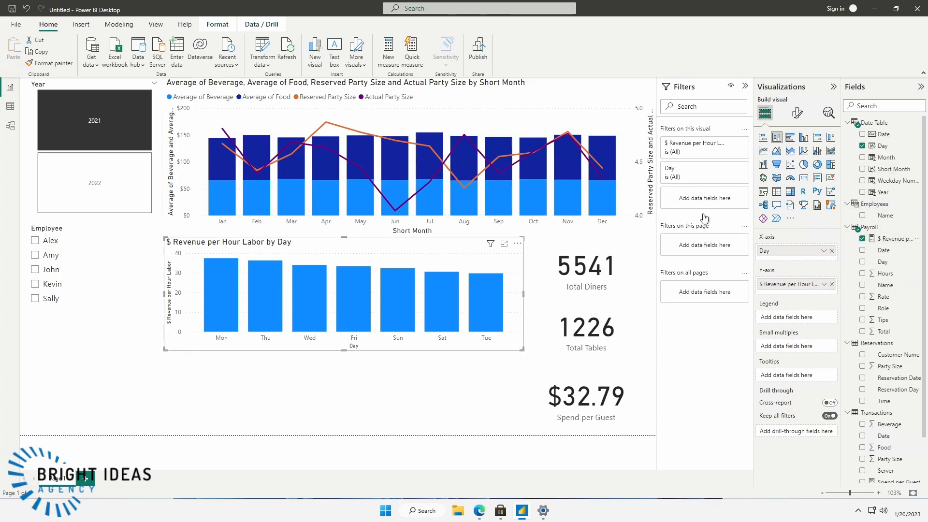
Sort the Date Table's Day column by Weekday Number, and remove and re-add Day on the chart's X-axis
{"action": "left_click", "coordinate": [891, 150]}
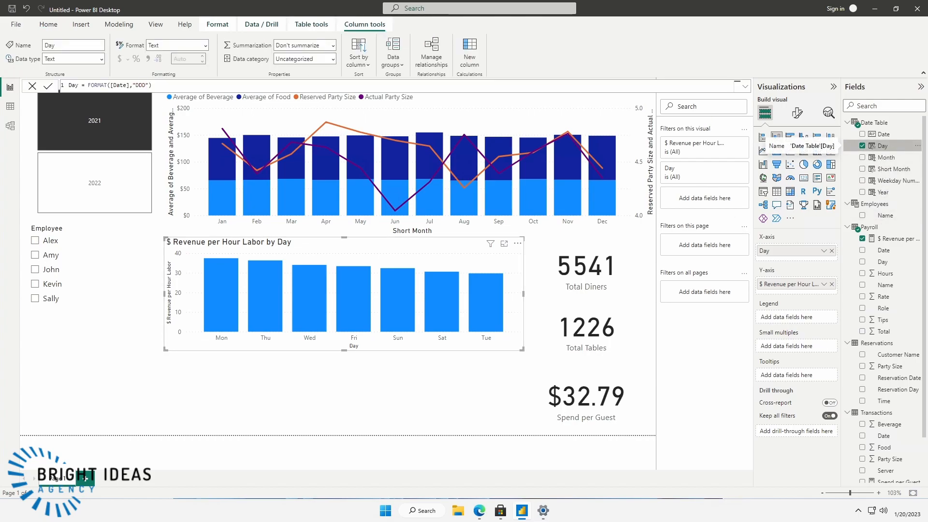
{"action": "left_click", "coordinate": [358, 70]}
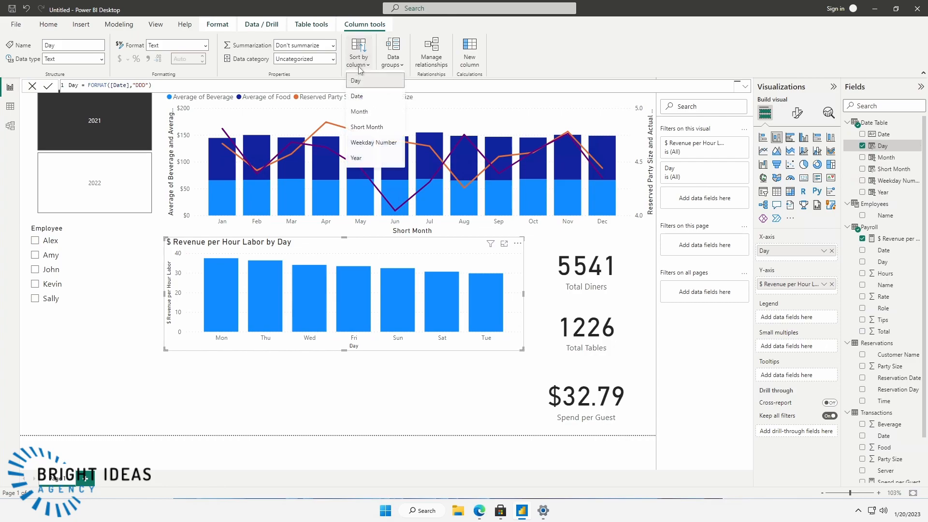
{"action": "left_click", "coordinate": [372, 144]}
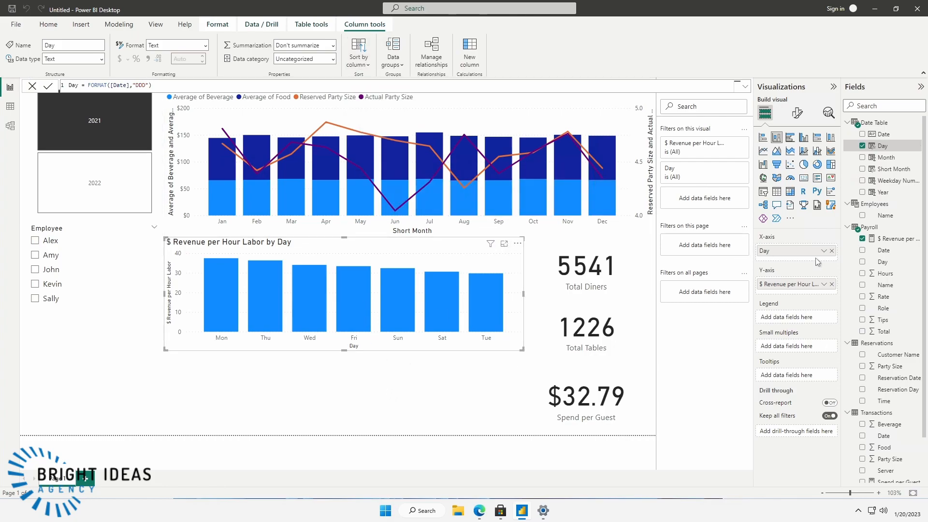
{"action": "left_click", "coordinate": [832, 251]}
{"action": "left_click_drag", "start_coordinate": [883, 145], "coordinate": [788, 251]}
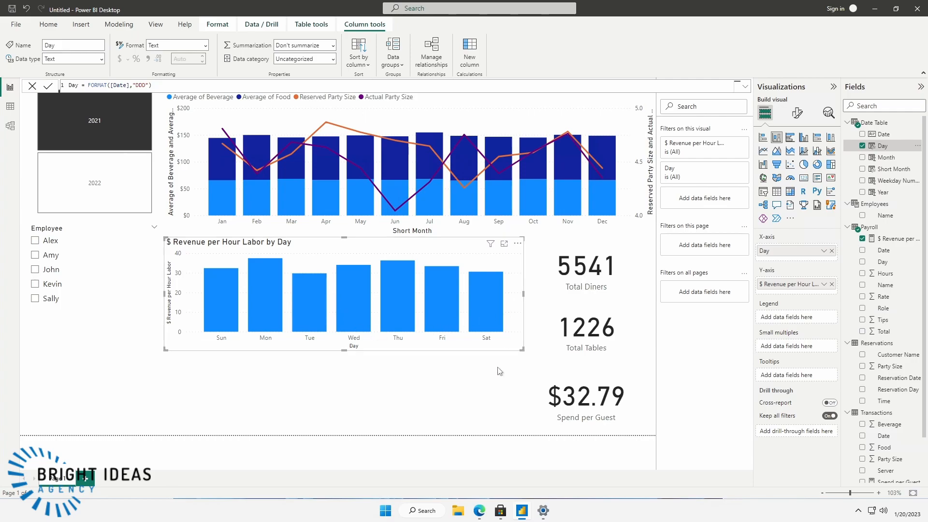
Filter the report by one employee after another with the Employee slicer to compare their sales and revenue per labor hour
{"action": "left_click", "coordinate": [35, 242]}
{"action": "left_click", "coordinate": [34, 256]}
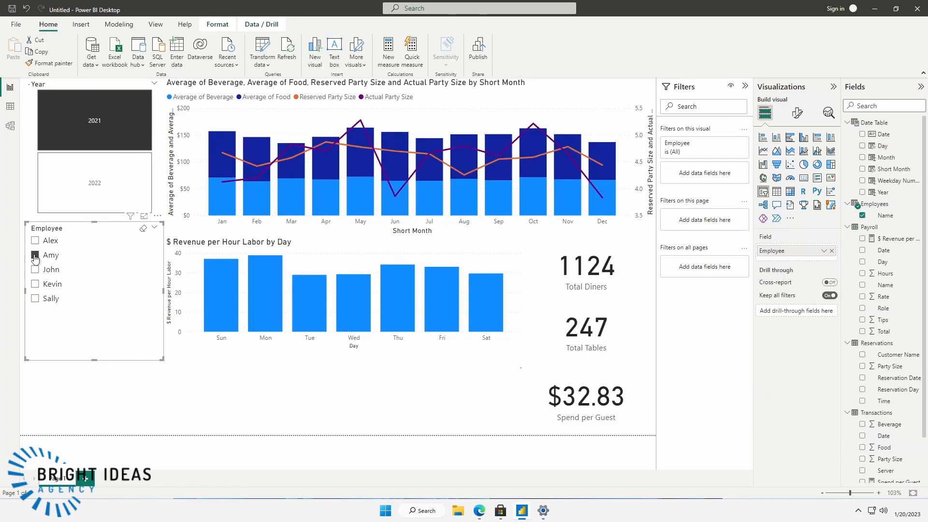
{"action": "left_click", "coordinate": [34, 269]}
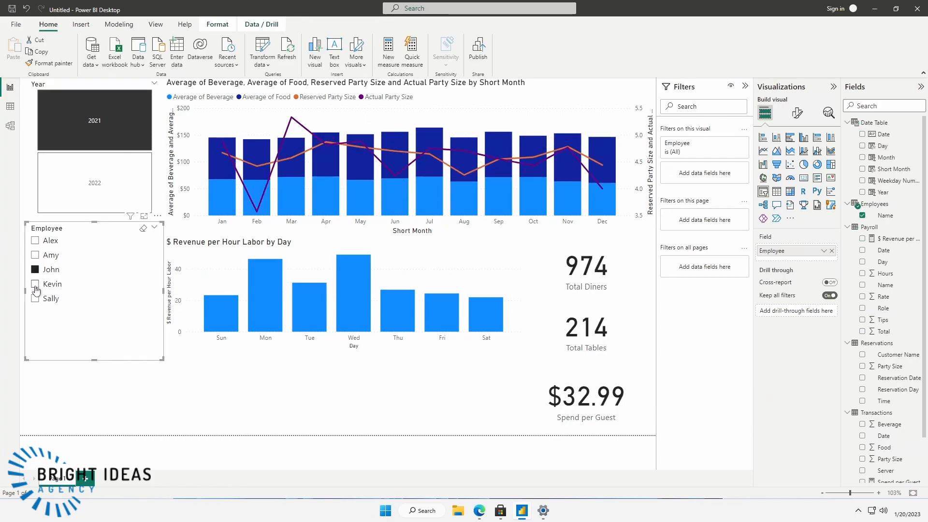
{"action": "left_click", "coordinate": [35, 286]}
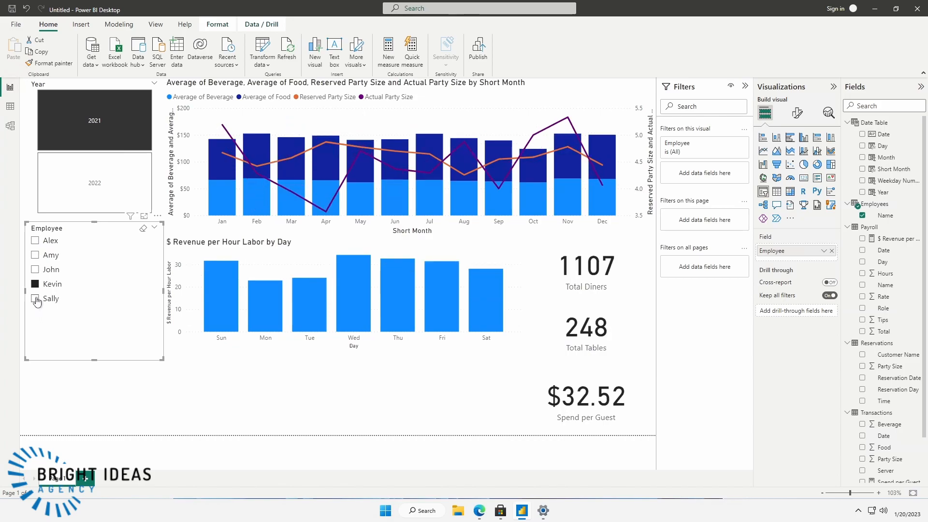
{"action": "left_click", "coordinate": [35, 298]}
{"action": "left_click", "coordinate": [36, 241]}
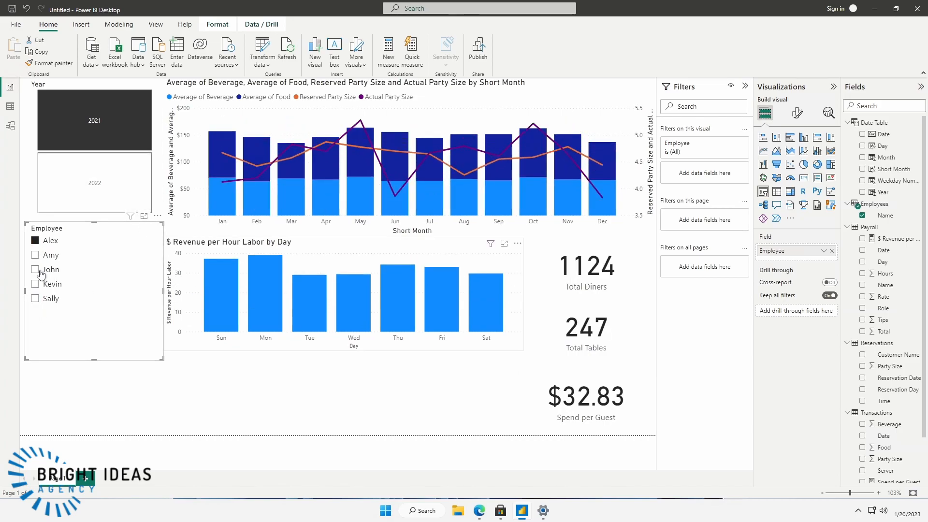
{"action": "left_click", "coordinate": [35, 255]}
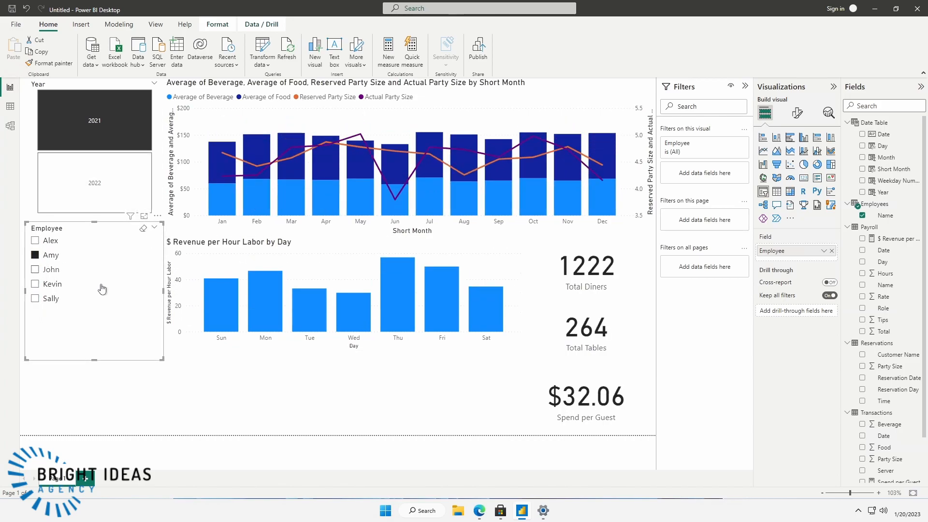
{"action": "left_click", "coordinate": [36, 269]}
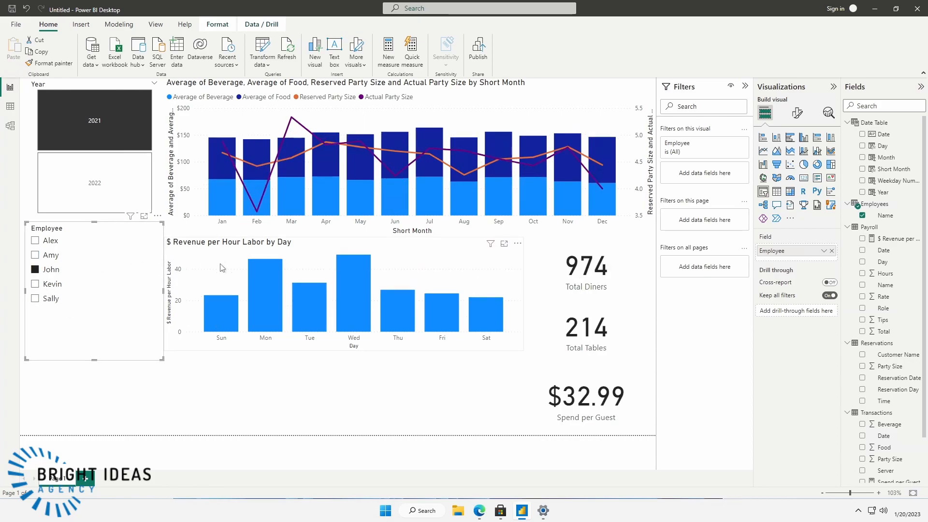
Cross-filter the report by August, Wednesday and July in turn from the charts, clearing the employee selection after August
{"action": "left_click", "coordinate": [460, 203]}
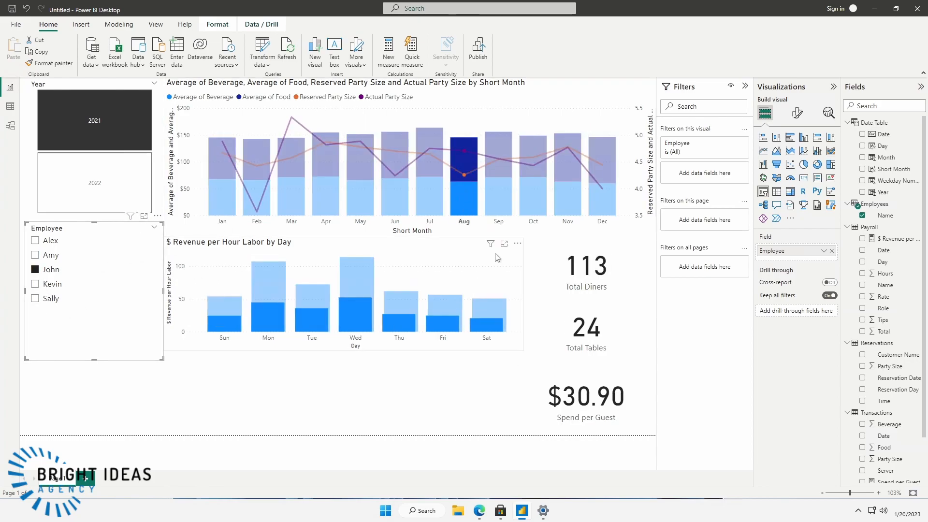
{"action": "left_click", "coordinate": [34, 269]}
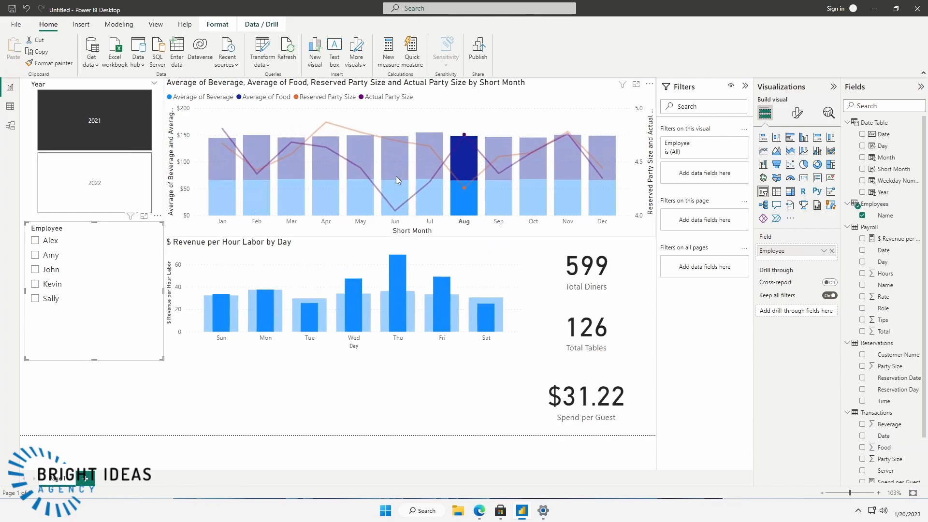
{"action": "left_click", "coordinate": [367, 317]}
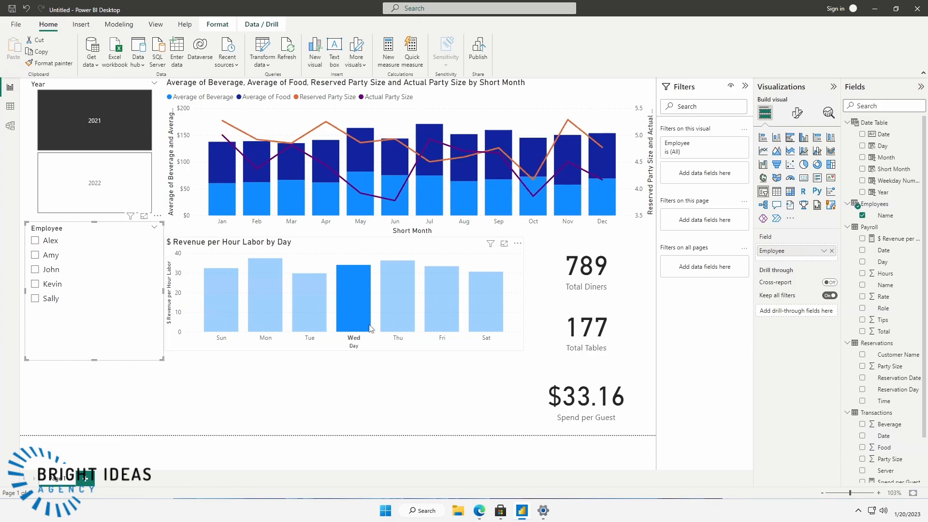
{"action": "left_click", "coordinate": [430, 191]}
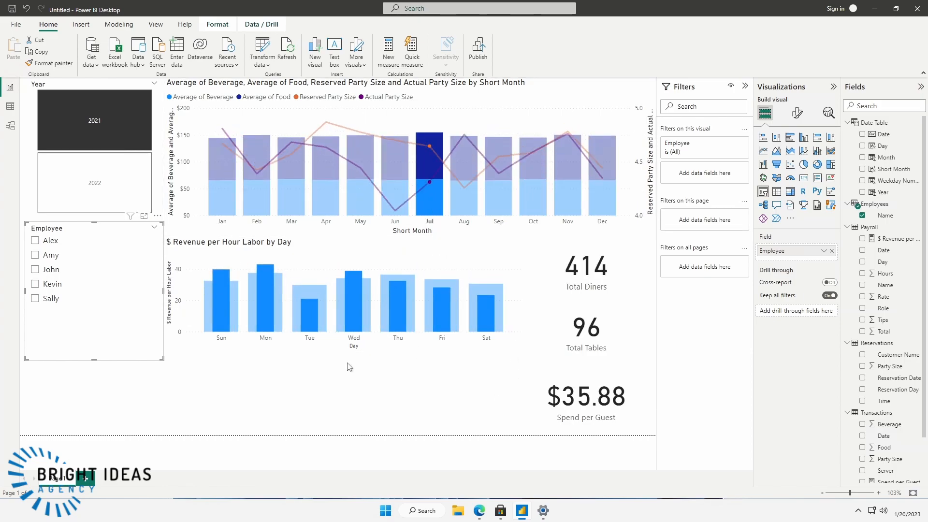
{"action": "left_click", "coordinate": [310, 394]}
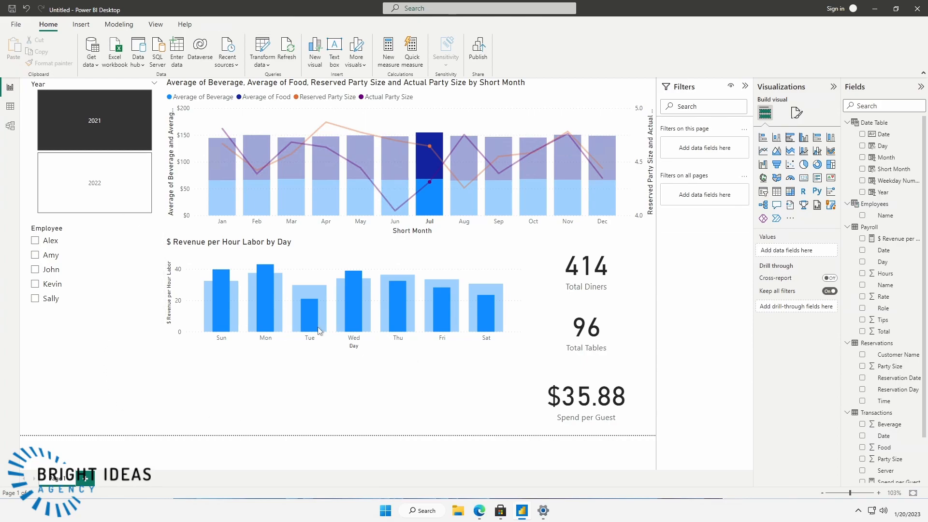
Create a calculated table from the reservations' distinct customer names: Customers = DISTINCT('Reservations'[Customer Name])
{"action": "left_click", "coordinate": [11, 106]}
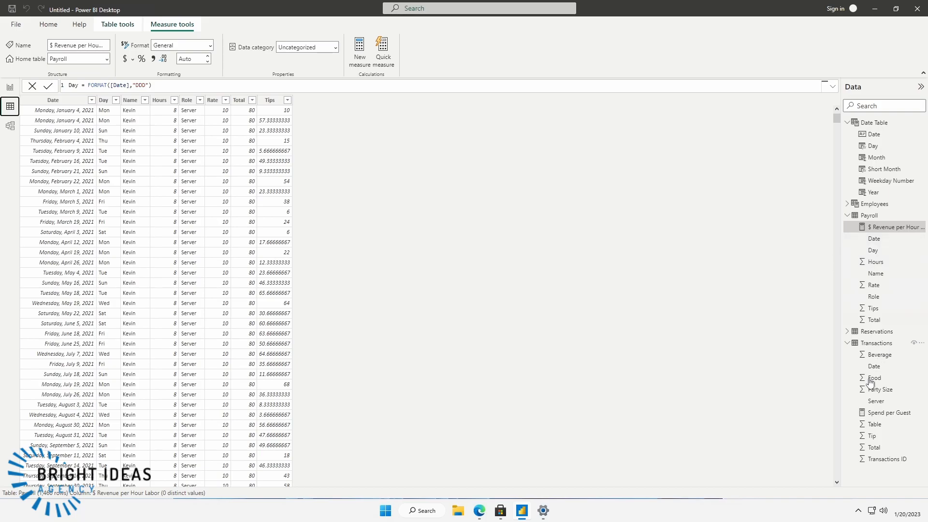
{"action": "left_click", "coordinate": [876, 332]}
{"action": "left_click", "coordinate": [847, 332]}
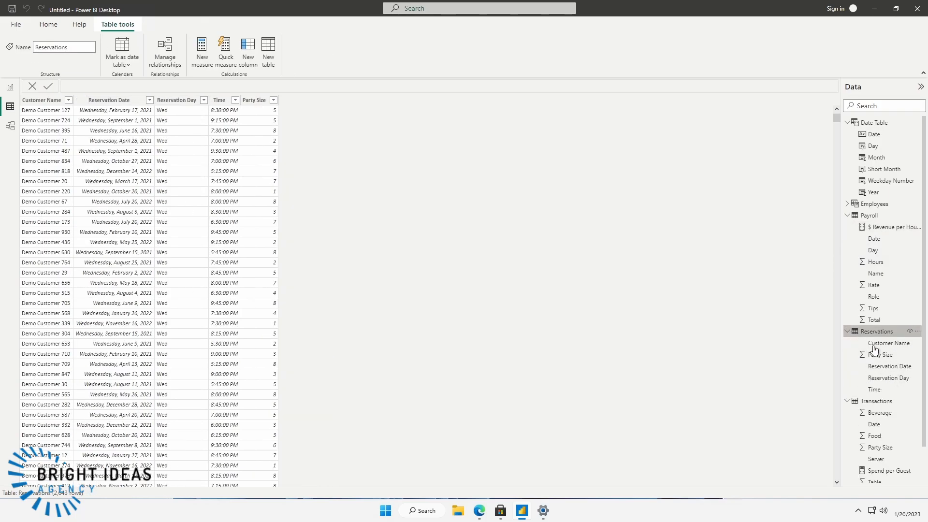
{"action": "left_click", "coordinate": [876, 344]}
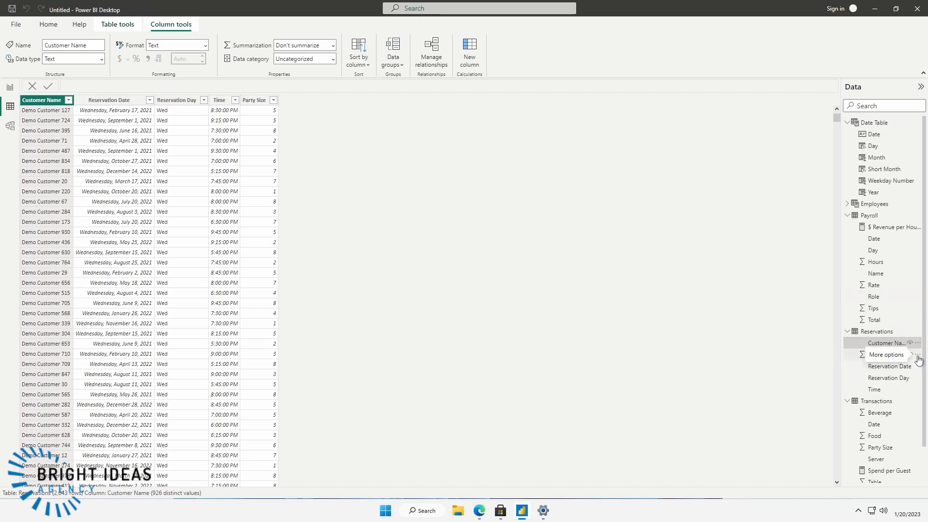
{"action": "left_click", "coordinate": [504, 331]}
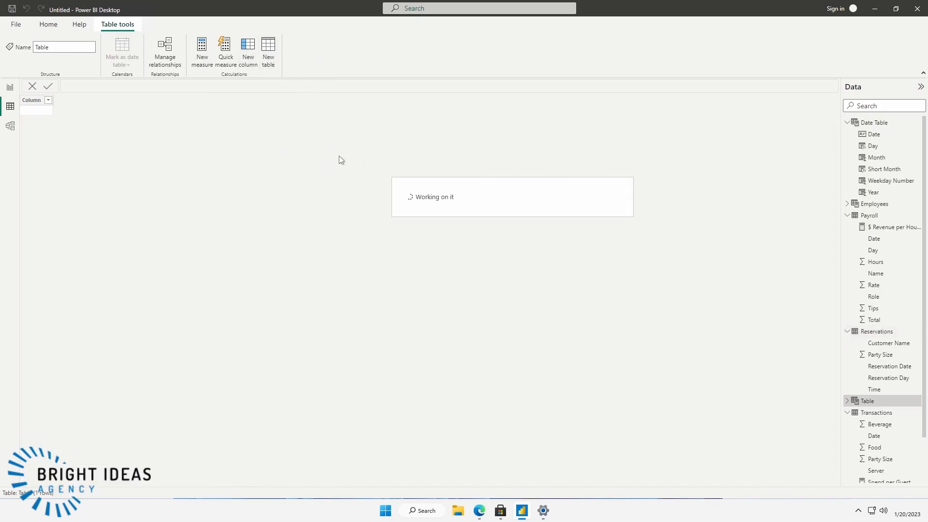
{"action": "type", "text": "Customers = "}
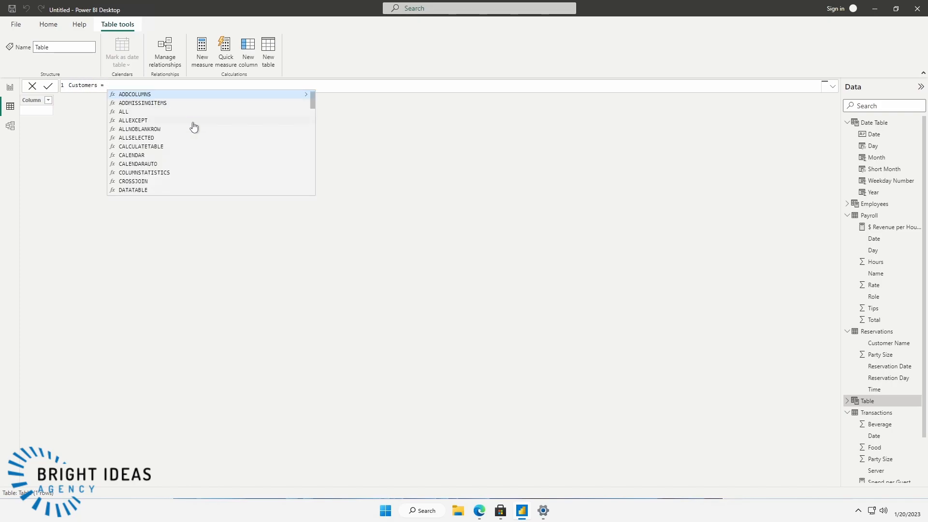
{"action": "type", "text": "DISTINCRT"}
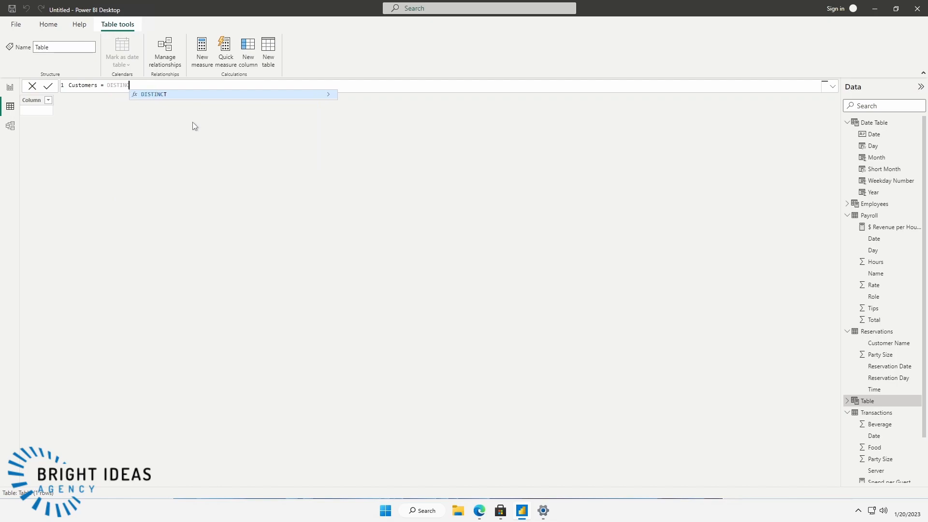
{"action": "key", "text": "BackSpace"}
{"action": "key", "text": "BackSpace"}
{"action": "type", "text": "T('Re"}
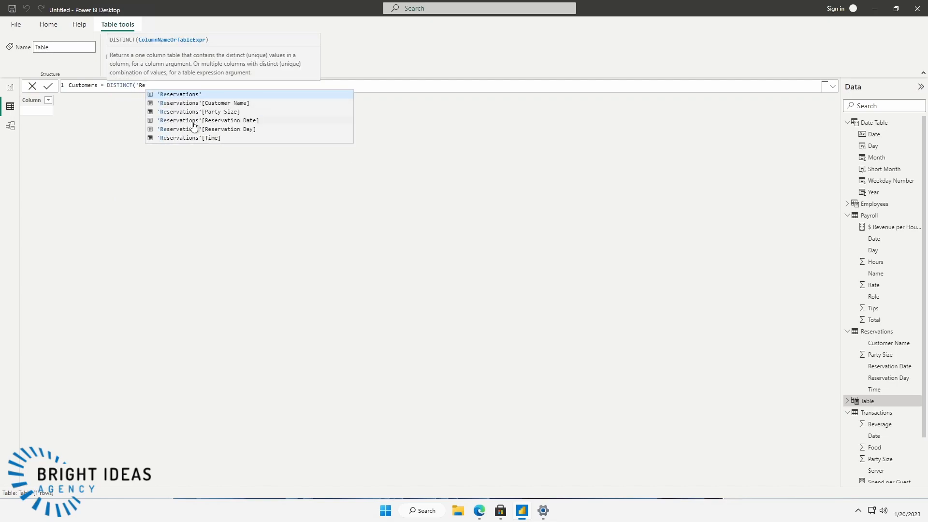
{"action": "left_click", "coordinate": [181, 104]}
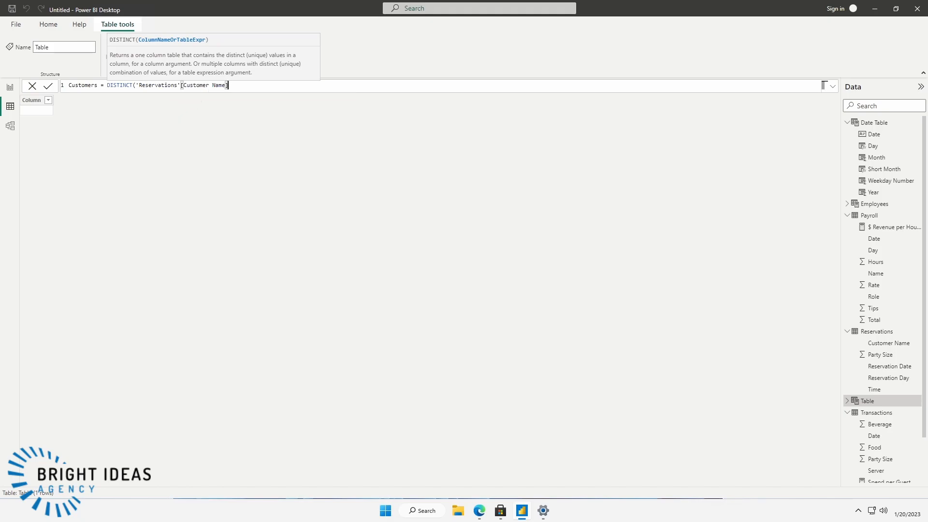
{"action": "key", "text": "Return"}
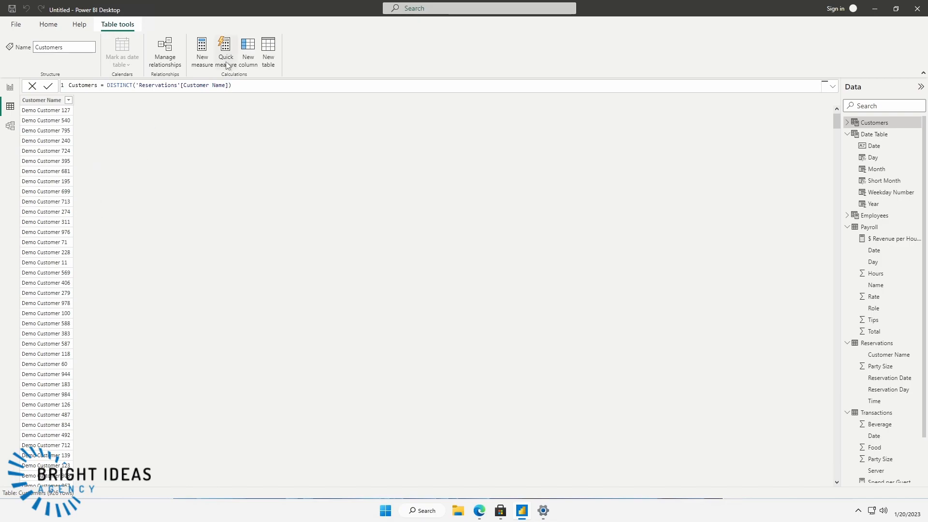
Add a calculated column named Total Visits to the Customers table, starting its formula with COUNTX(FILTER('Reservations',
{"action": "left_click", "coordinate": [249, 54]}
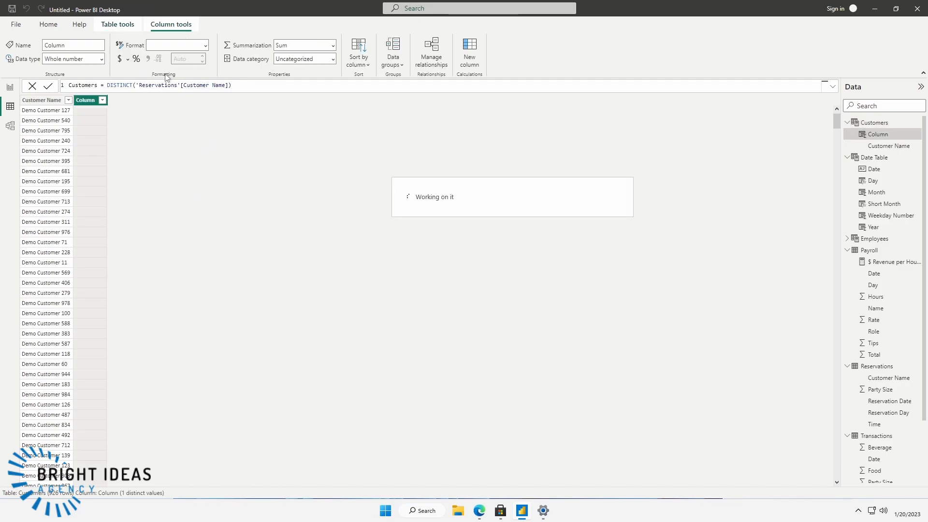
{"action": "type", "text": "Total Visits ="}
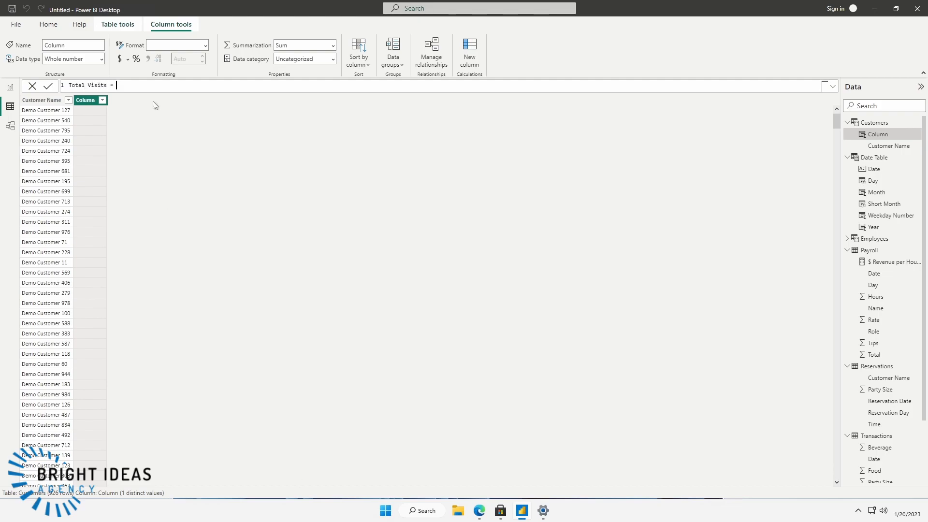
{"action": "type", "text": "COUNTX("}
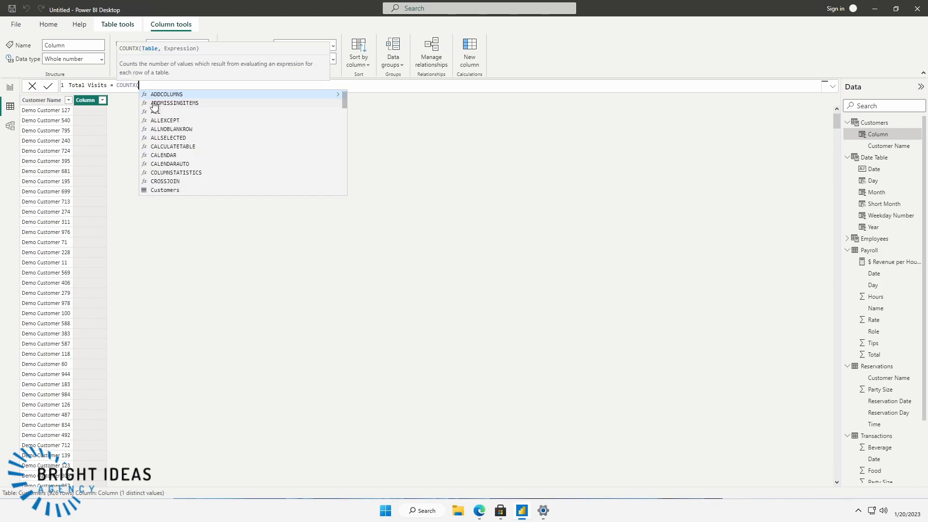
{"action": "type", "text": "FILTER("}
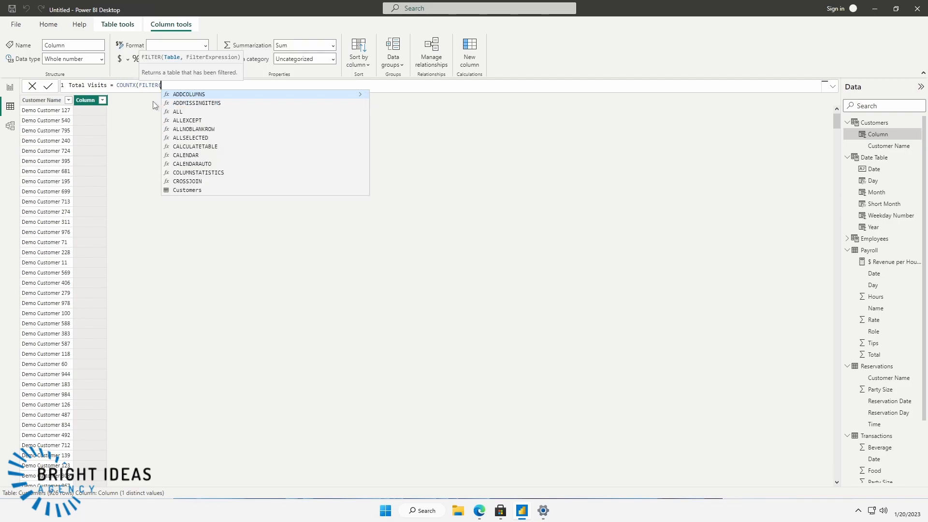
{"action": "type", "text": "'R"}
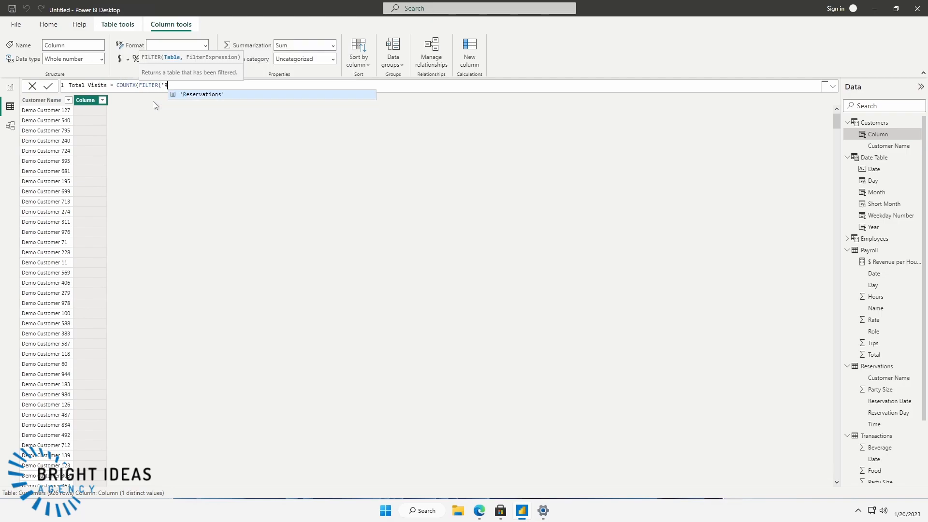
{"action": "type", "text": "eservations',"}
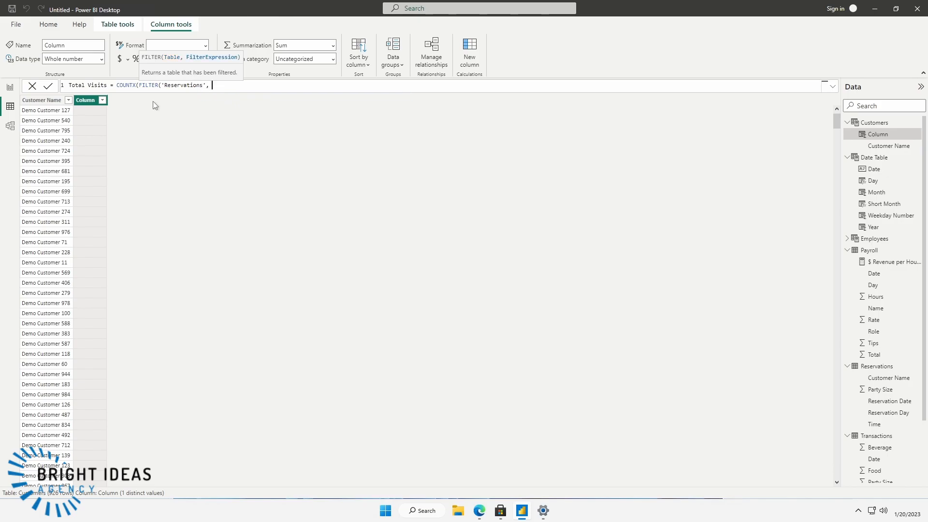
Complete the FILTER condition of the Total Visits formula as 'Reservations'[Customer Name] = 'Customers'[Customer Name])
{"action": "type", "text": " 'Tran"}
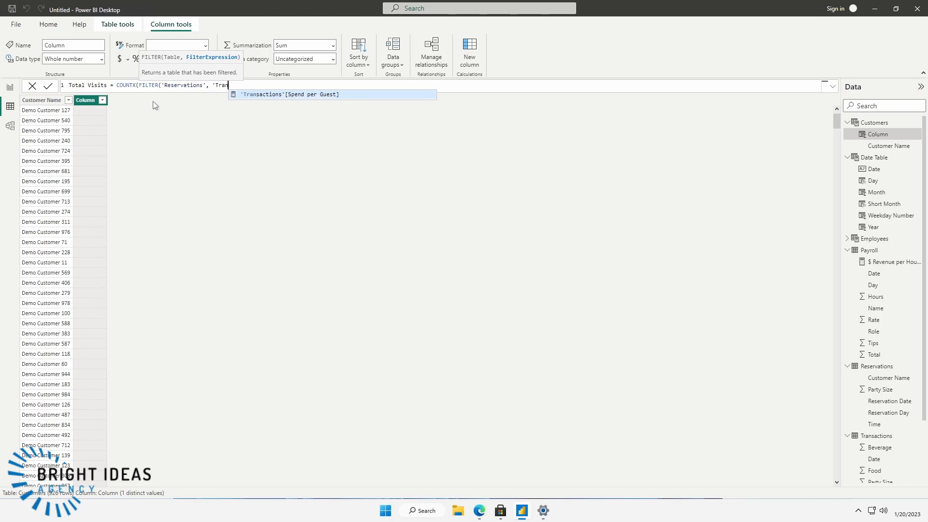
{"action": "key", "text": "BackSpace"}
{"action": "key", "text": "BackSpace"}
{"action": "key", "text": "BackSpace"}
{"action": "type", "text": "Reser"}
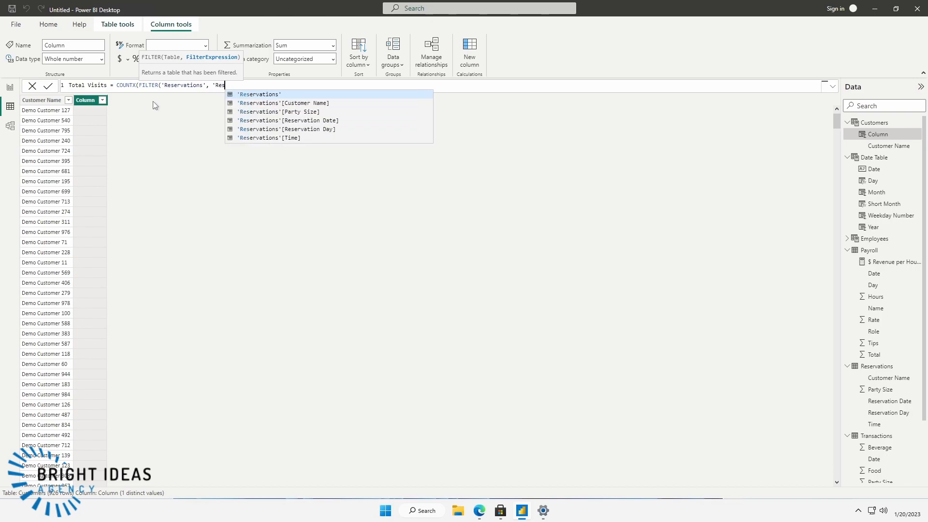
{"action": "left_click", "coordinate": [320, 103]}
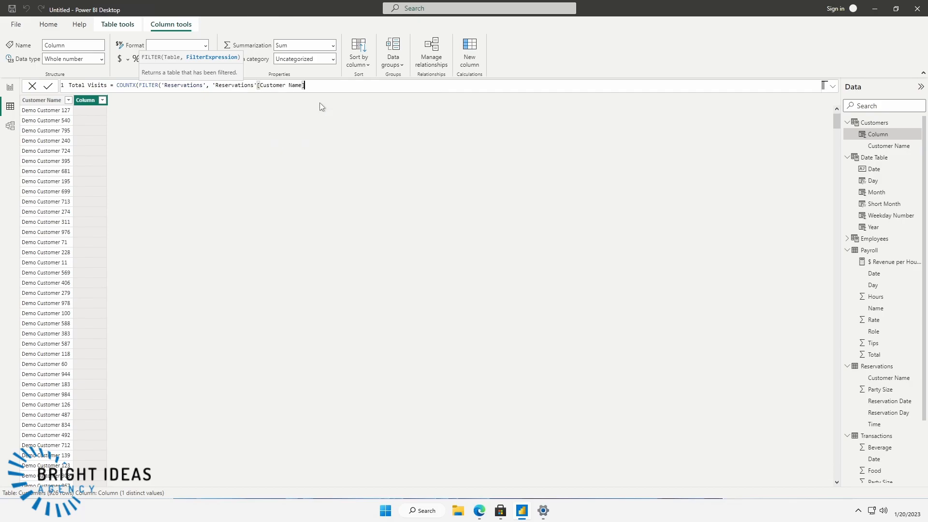
{"action": "type", "text": "= 'Cus"}
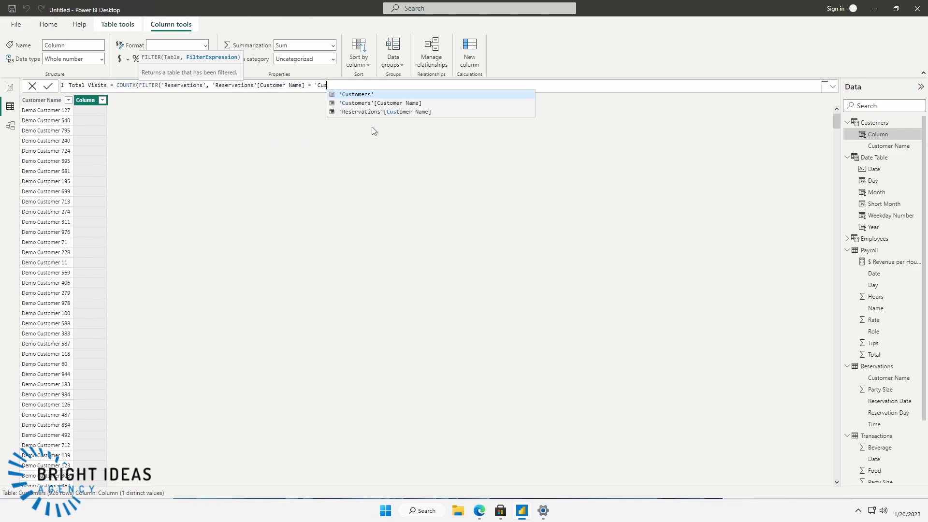
{"action": "left_click", "coordinate": [369, 103]}
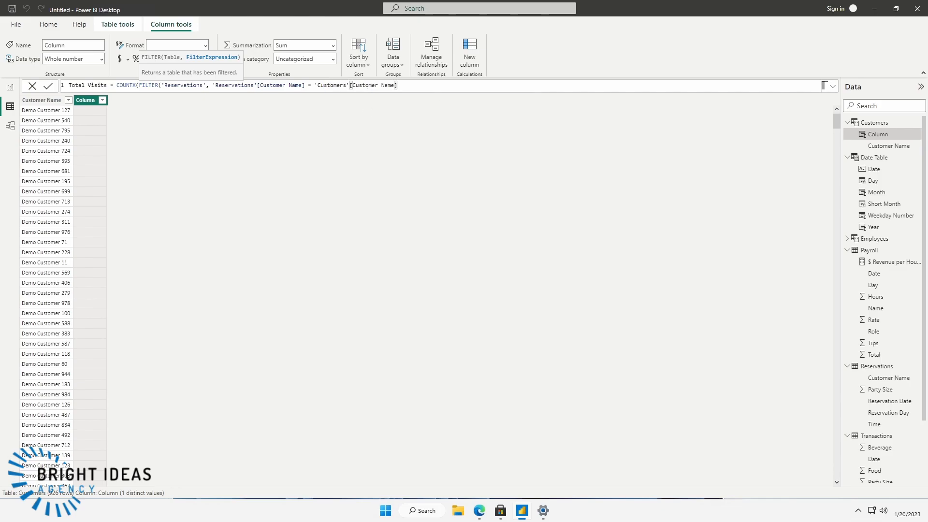
{"action": "type", "text": ")"}
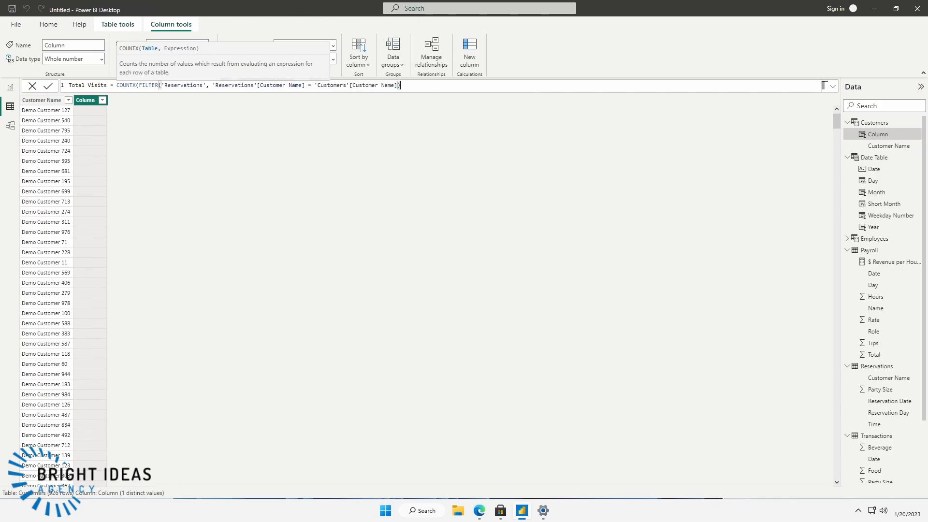
Give [Customer Name] as the expression for COUNTX to count, and commit the Total Visits formula
{"action": "type", "text": ",'Tr"}
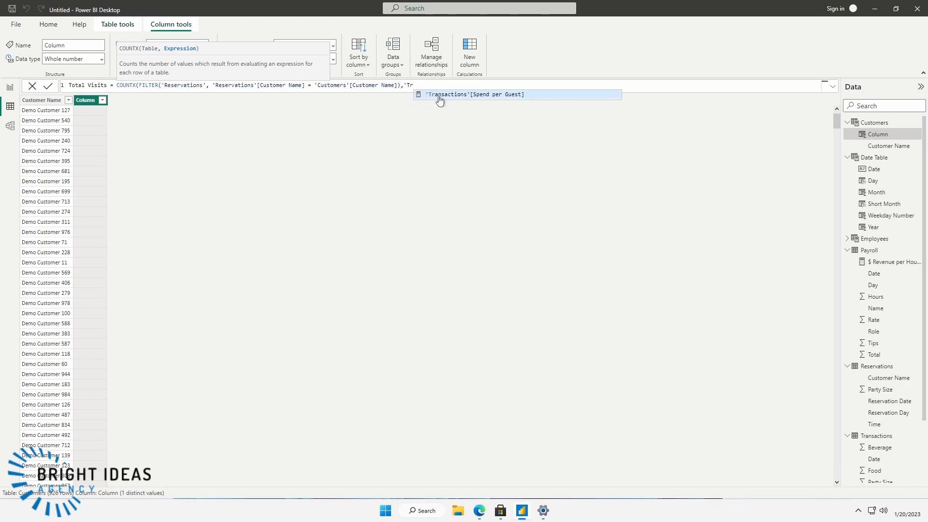
{"action": "key", "text": "BackSpace"}
{"action": "key", "text": "BackSpace"}
{"action": "key", "text": "BackSpace"}
{"action": "type", "text": "["}
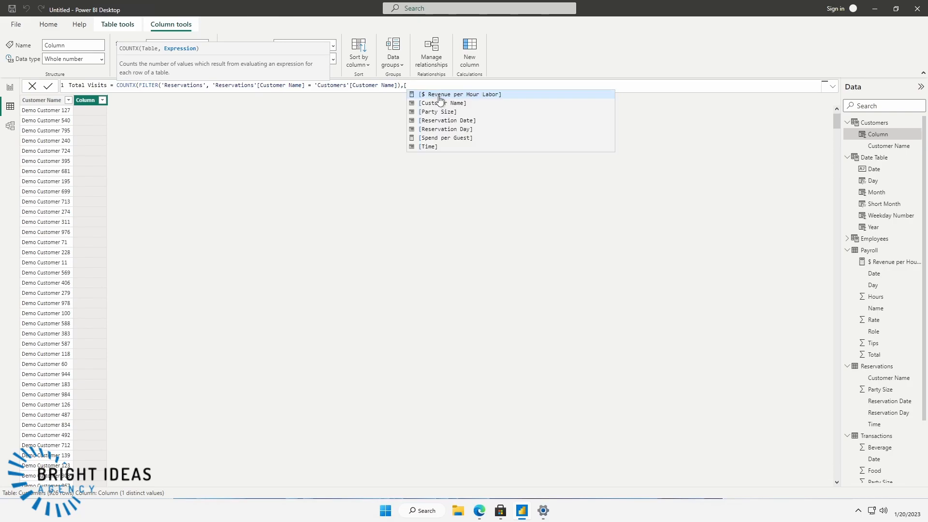
{"action": "left_click", "coordinate": [460, 103]}
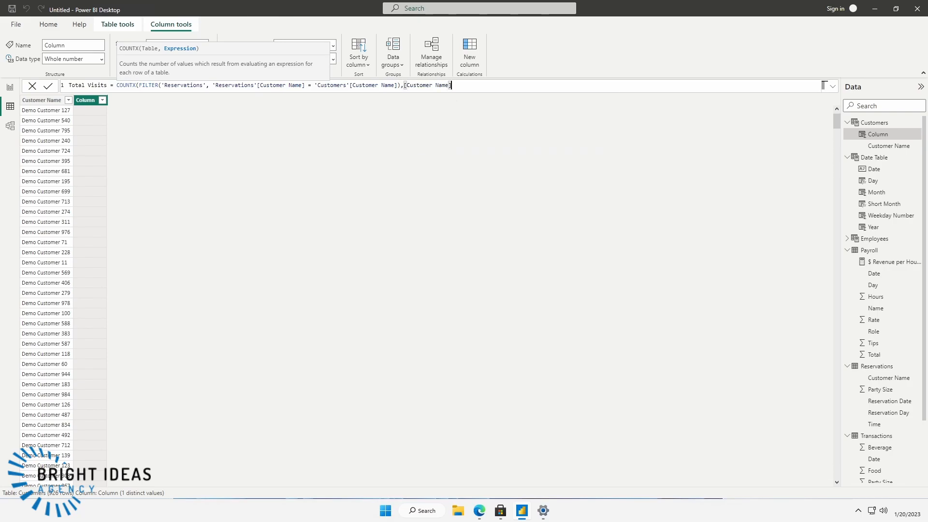
{"action": "type", "text": ")"}
{"action": "key", "text": "Return"}
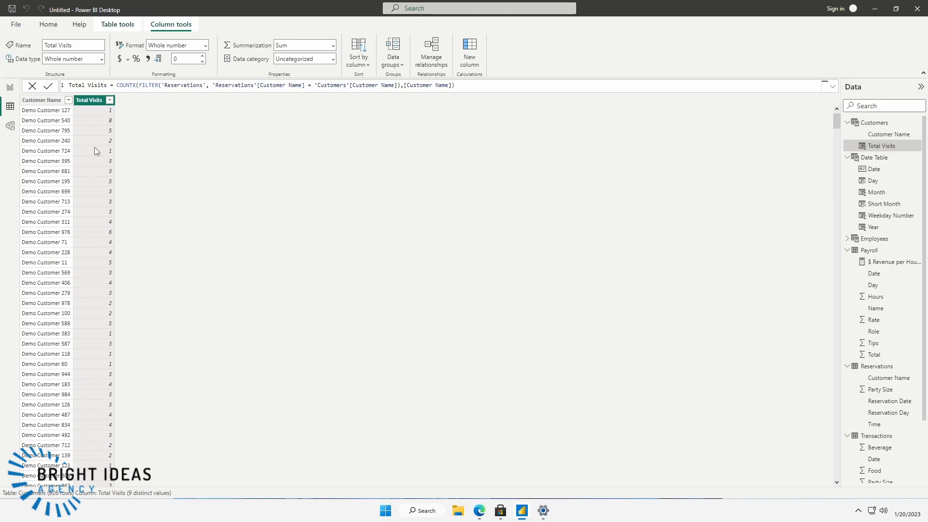
Move the Customers table lower in the model diagram and relate its Customer Name to Customer Name in Reservations
{"action": "left_click", "coordinate": [10, 125]}
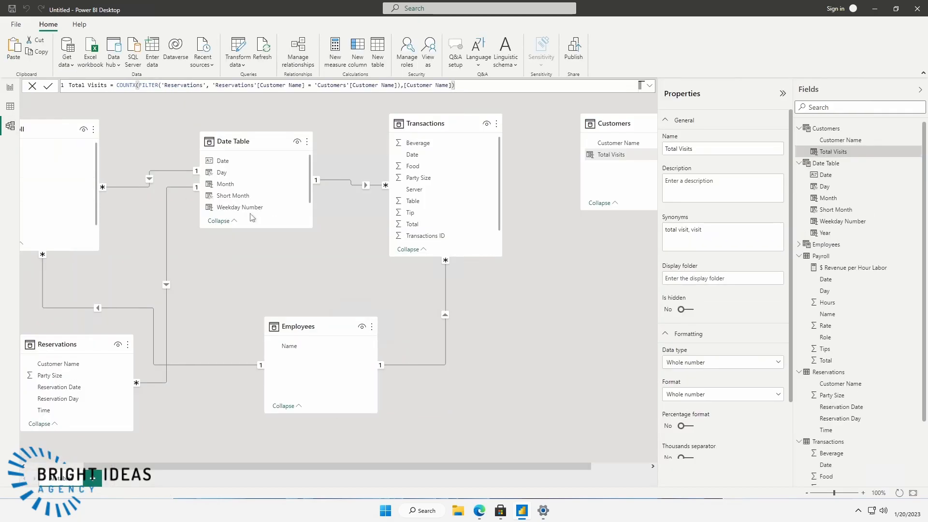
{"action": "left_click", "coordinate": [322, 326]}
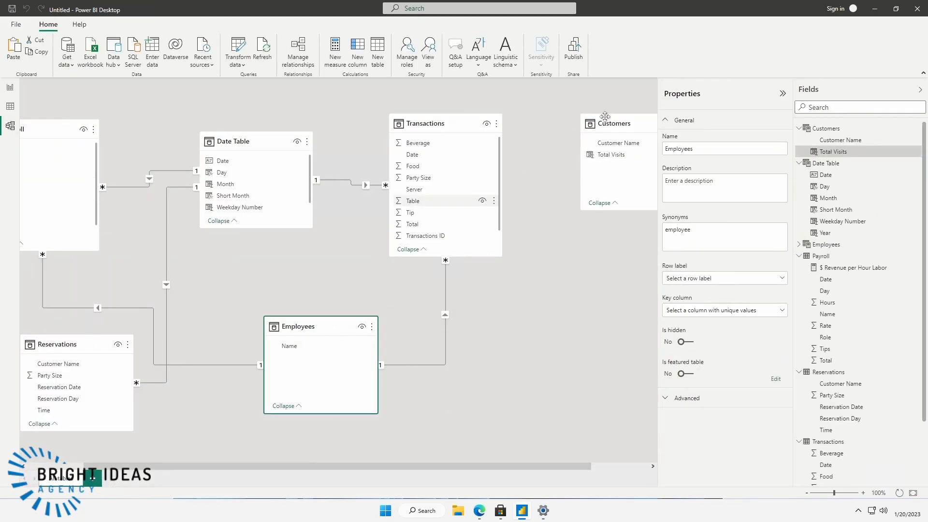
{"action": "left_click_drag", "start_coordinate": [613, 122], "coordinate": [76, 369]}
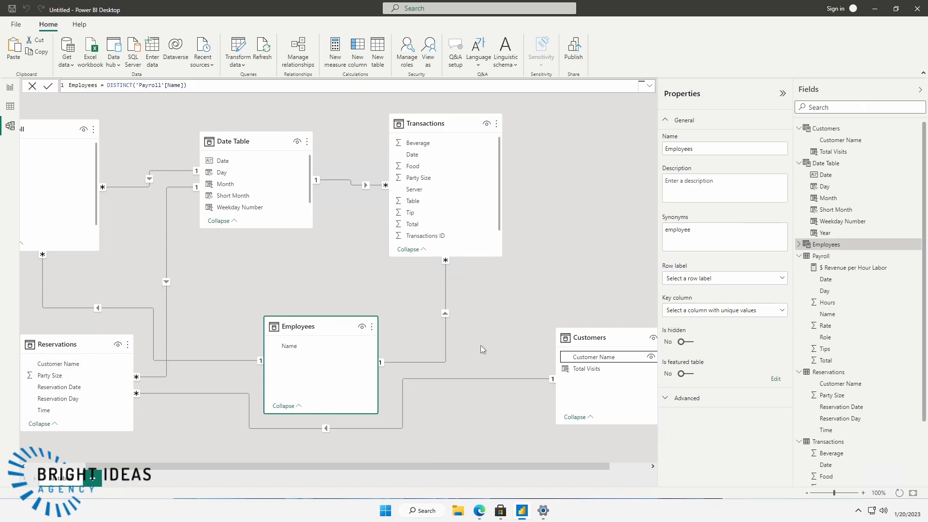
Insert a table visual on the report page below the $ Revenue per Hour Labor by Day chart and size it to fit there
{"action": "left_click", "coordinate": [10, 106]}
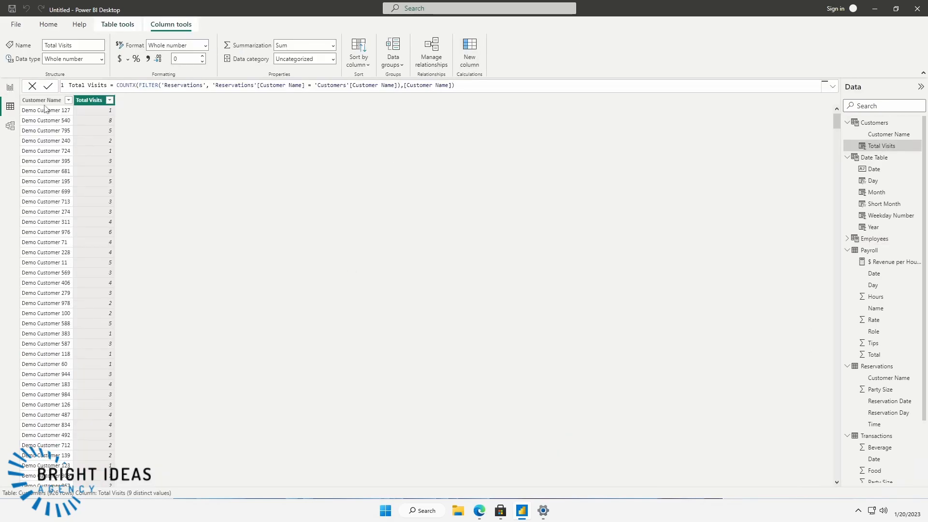
{"action": "left_click", "coordinate": [10, 87]}
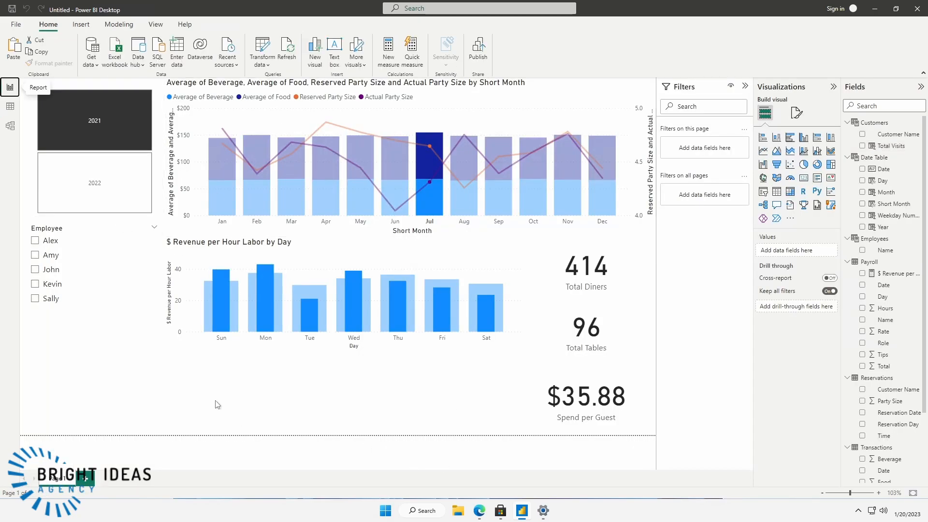
{"action": "left_click", "coordinate": [777, 192]}
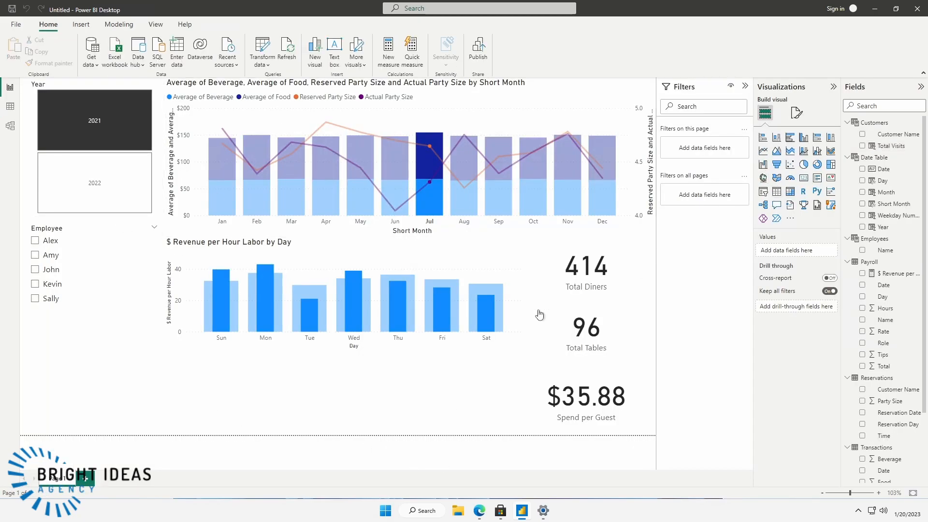
{"action": "left_click_drag", "start_coordinate": [64, 398], "coordinate": [202, 406]}
{"action": "left_click_drag", "start_coordinate": [303, 398], "coordinate": [363, 402]}
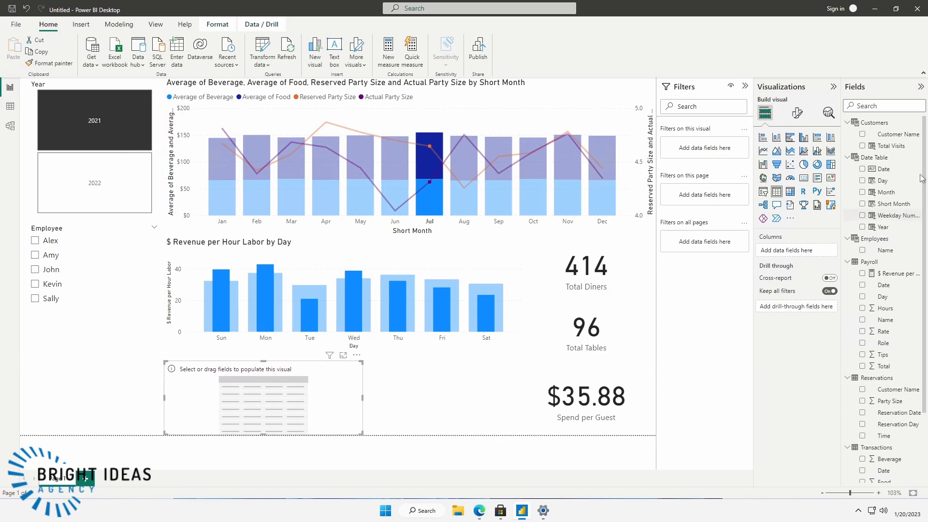
Fill the new table visual with Customer Name and Total Visits from the Customers table
{"action": "left_click_drag", "start_coordinate": [891, 135], "coordinate": [227, 395]}
{"action": "left_click_drag", "start_coordinate": [891, 135], "coordinate": [268, 414]}
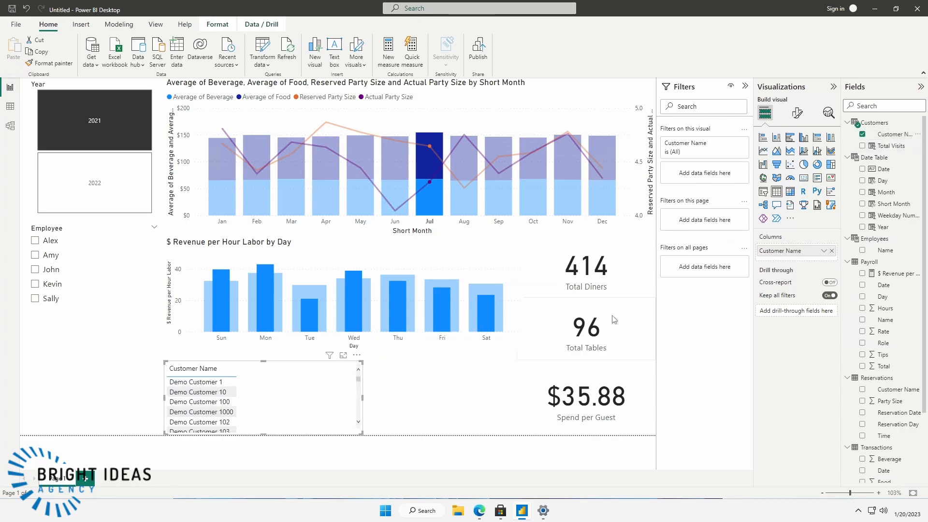
{"action": "left_click_drag", "start_coordinate": [890, 146], "coordinate": [294, 418]}
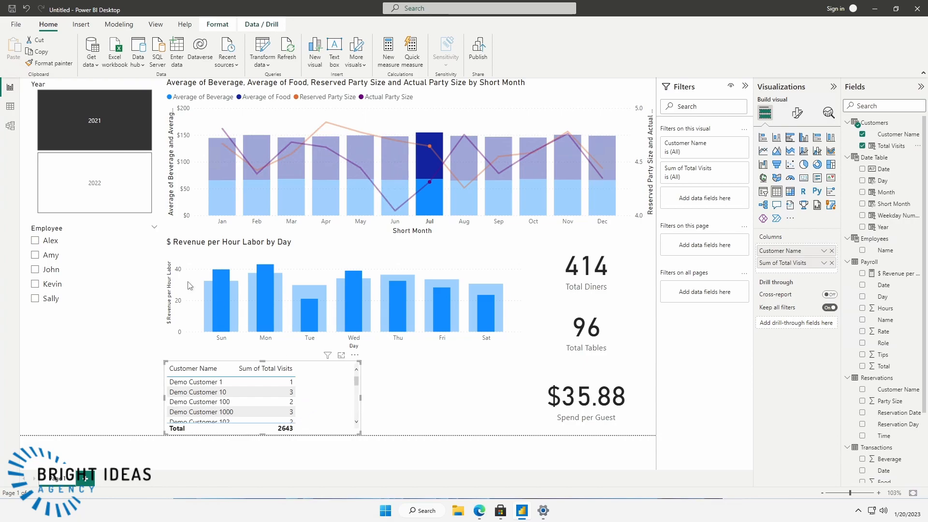
Filter the report by each employee in turn and sort the customer table by Sum of Total Visits in descending order
{"action": "left_click", "coordinate": [36, 242]}
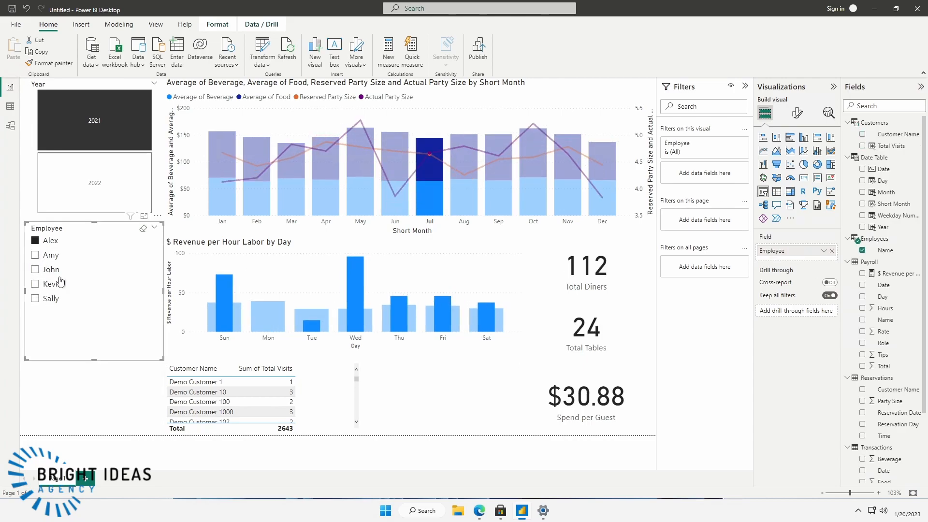
{"action": "left_click", "coordinate": [35, 255]}
{"action": "left_click", "coordinate": [264, 372]}
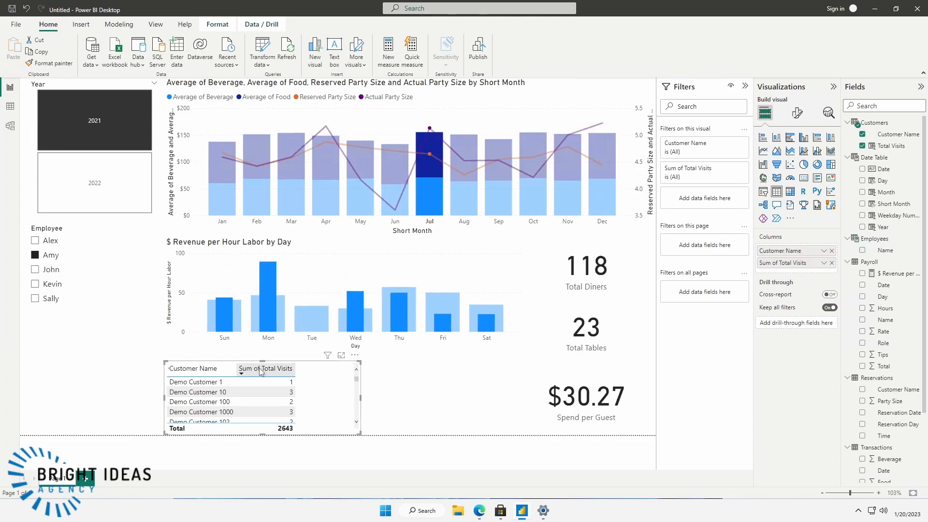
{"action": "left_click", "coordinate": [35, 270]}
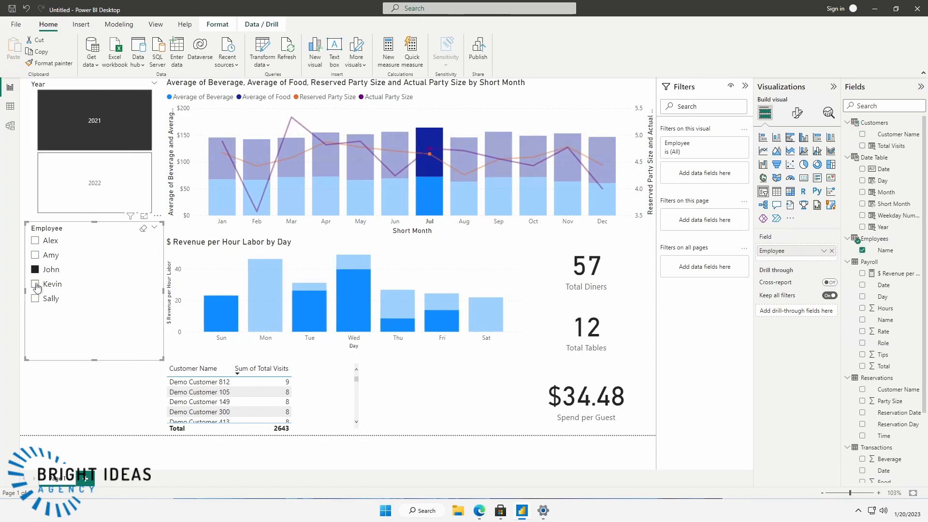
{"action": "left_click", "coordinate": [35, 284]}
{"action": "left_click", "coordinate": [36, 299]}
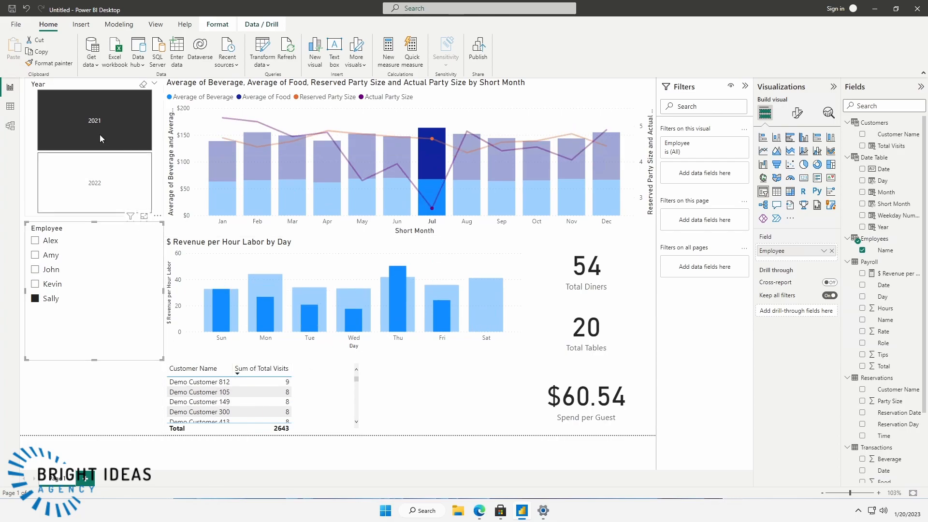
Switch the report to 2022, and clear the employee, year and July selections so that all data is included
{"action": "left_click", "coordinate": [81, 140]}
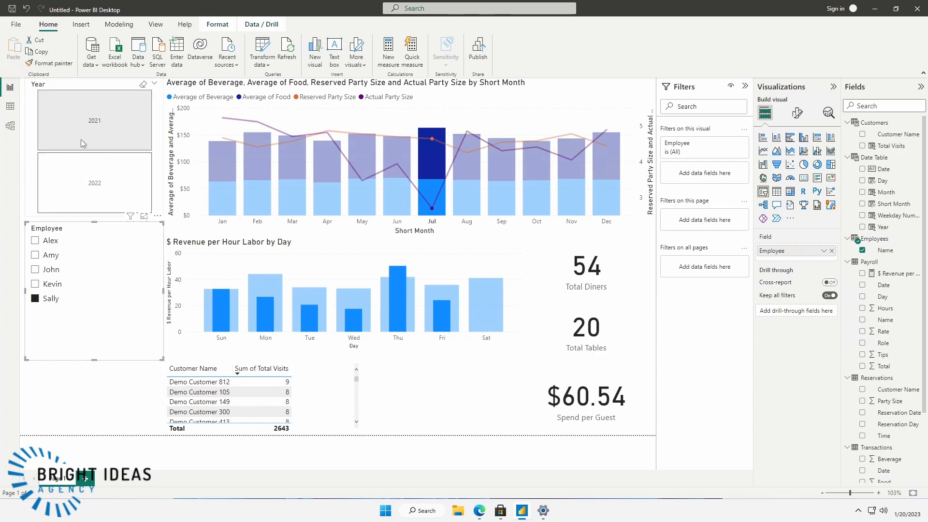
{"action": "left_click", "coordinate": [92, 189]}
{"action": "left_click", "coordinate": [35, 299]}
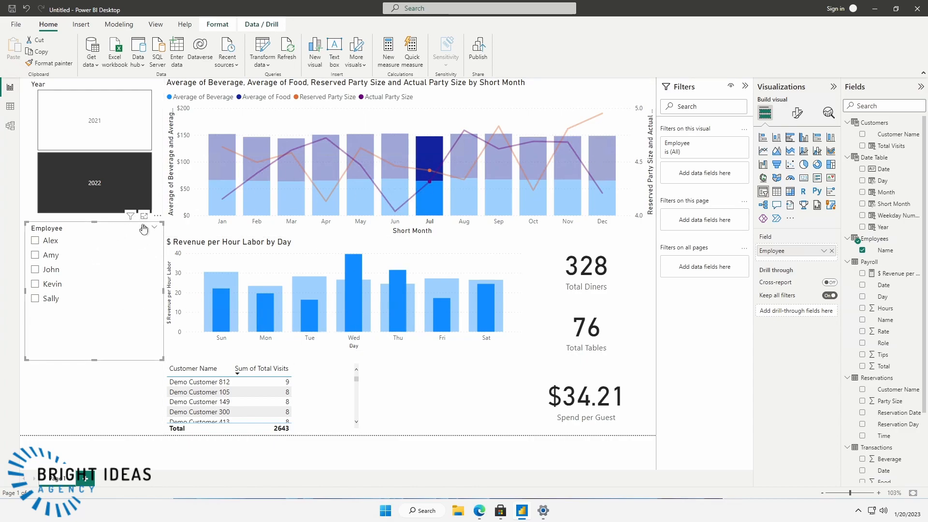
{"action": "left_click", "coordinate": [143, 88]}
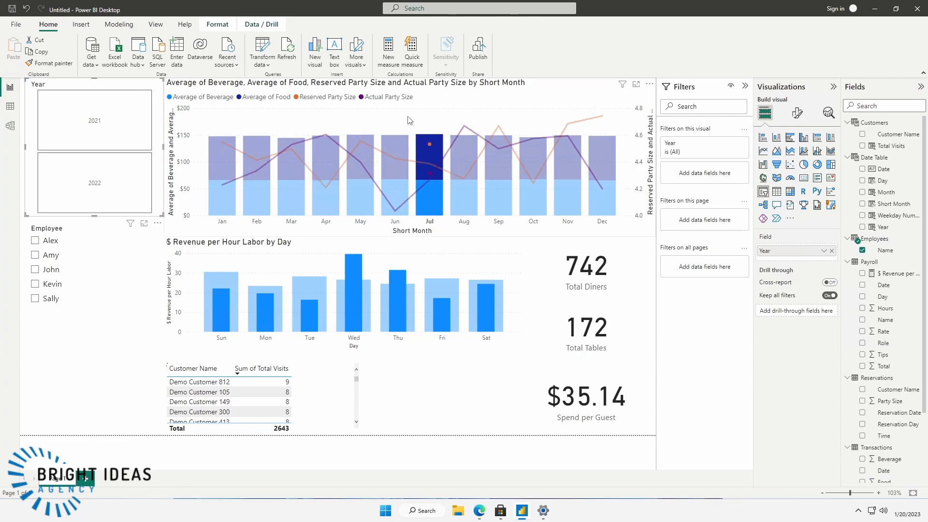
{"action": "left_click", "coordinate": [501, 155]}
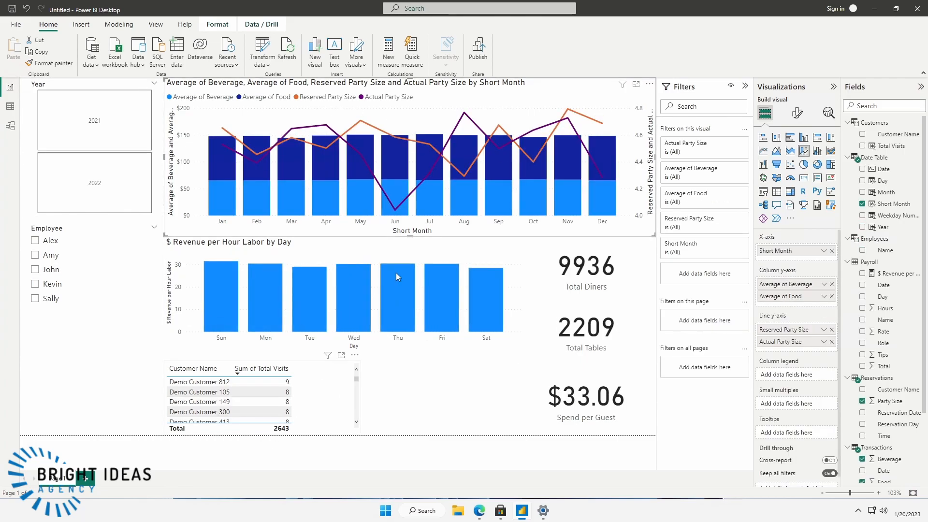
Examine the Total Visits column in the Customers table data, and filter the report page to 2022
{"action": "left_click", "coordinate": [9, 108]}
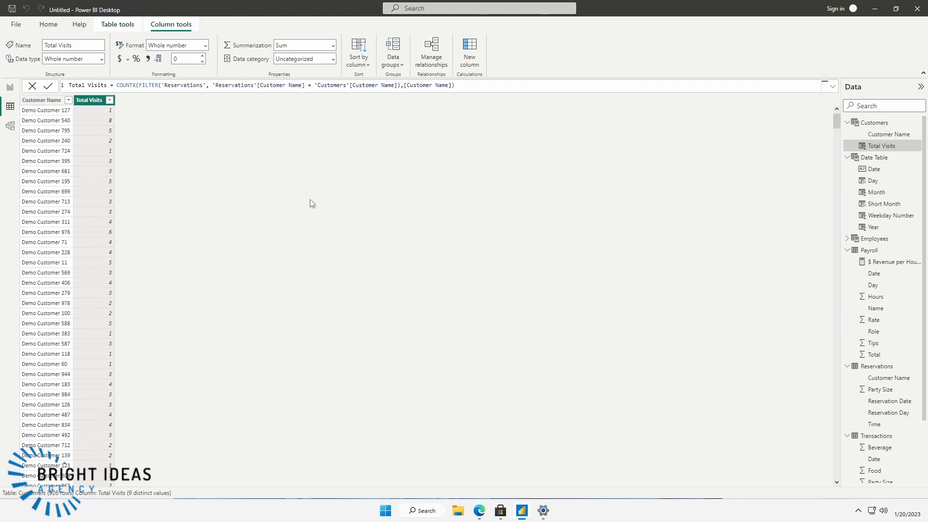
{"action": "left_click", "coordinate": [10, 87]}
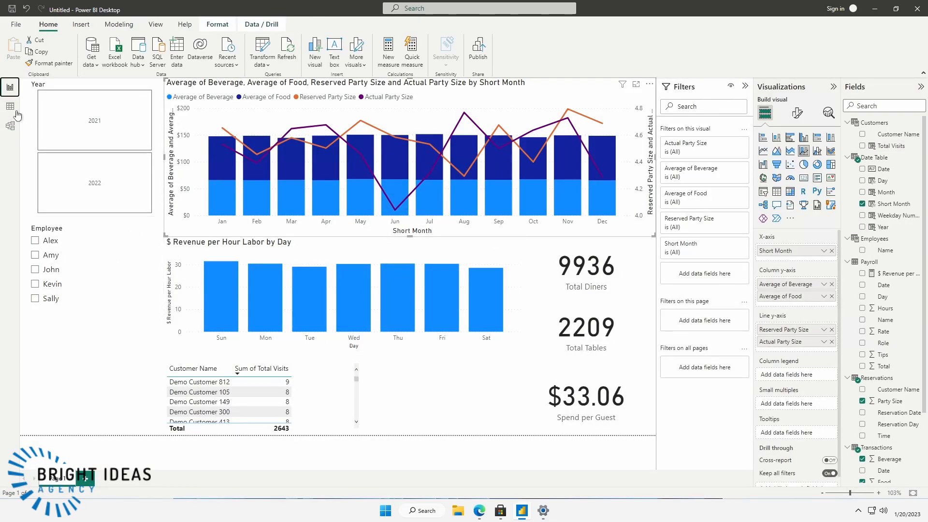
{"action": "left_click", "coordinate": [94, 182]}
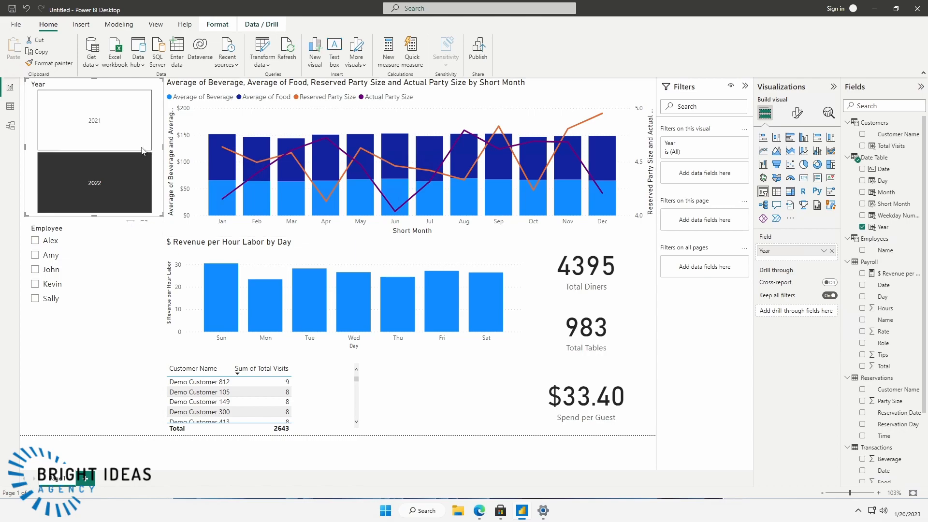
{"action": "left_click", "coordinate": [111, 183]}
{"action": "left_click", "coordinate": [114, 184]}
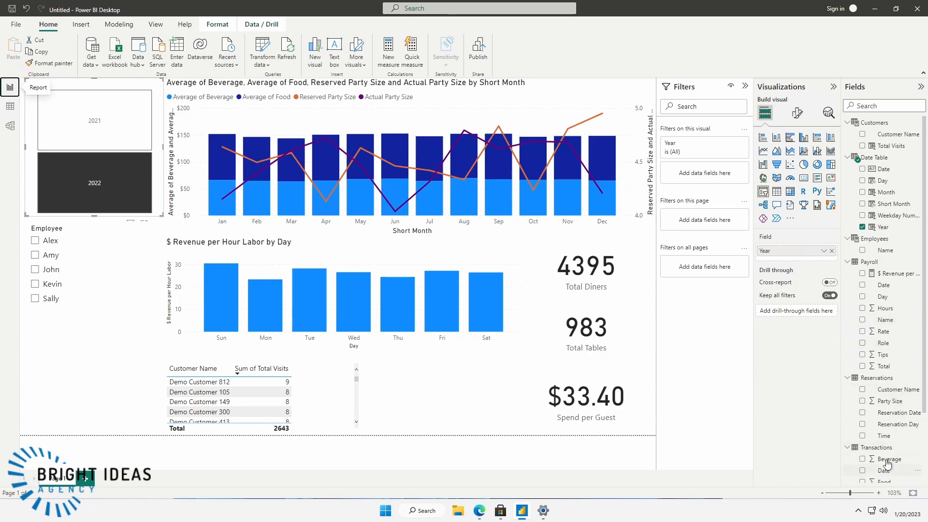
Copy the COUNTX expression from the formula of the Total Visits column in the Customers table
{"action": "left_click", "coordinate": [894, 146]}
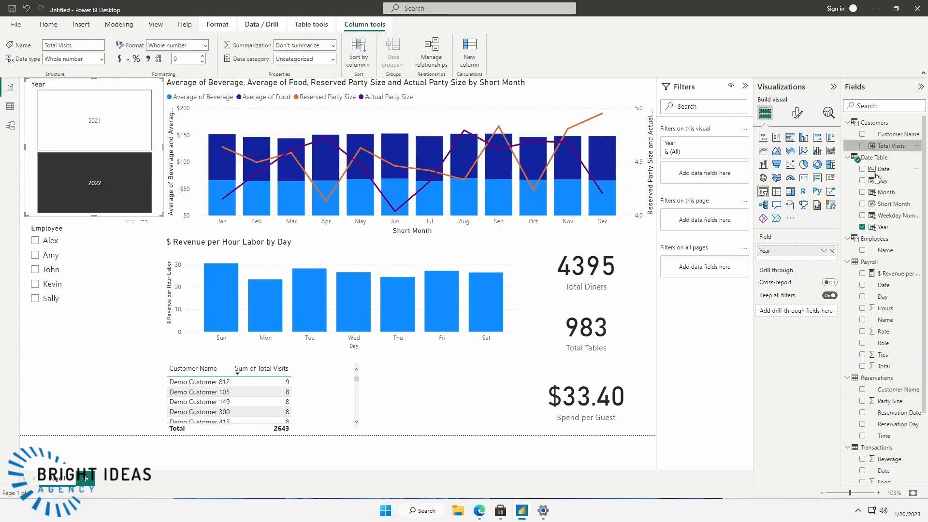
{"action": "left_click", "coordinate": [737, 86]}
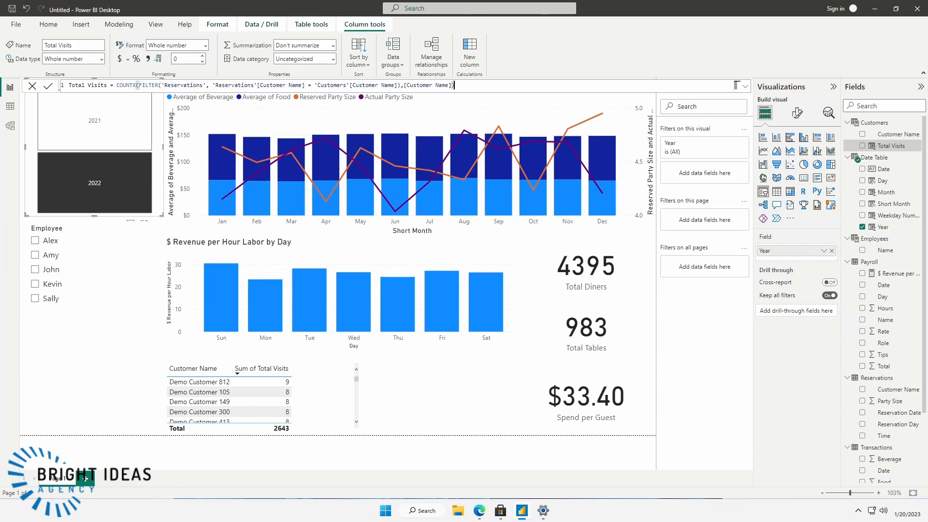
{"action": "left_click_drag", "start_coordinate": [737, 86], "coordinate": [116, 85]}
{"action": "key", "text": "ctrl+c"}
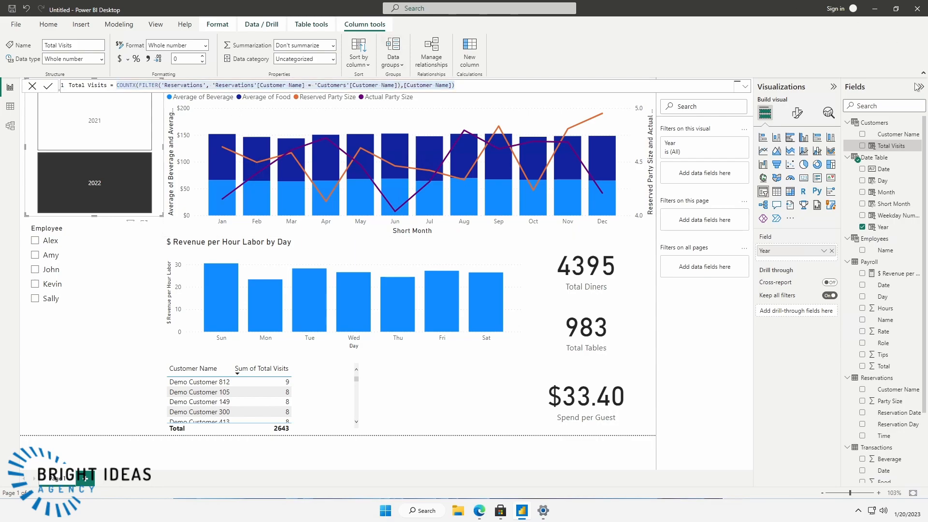
Create a new measure in the Customers table named Total Visits Measure, using the copied COUNTX expression
{"action": "right_click", "coordinate": [880, 132]}
{"action": "key", "text": "Escape"}
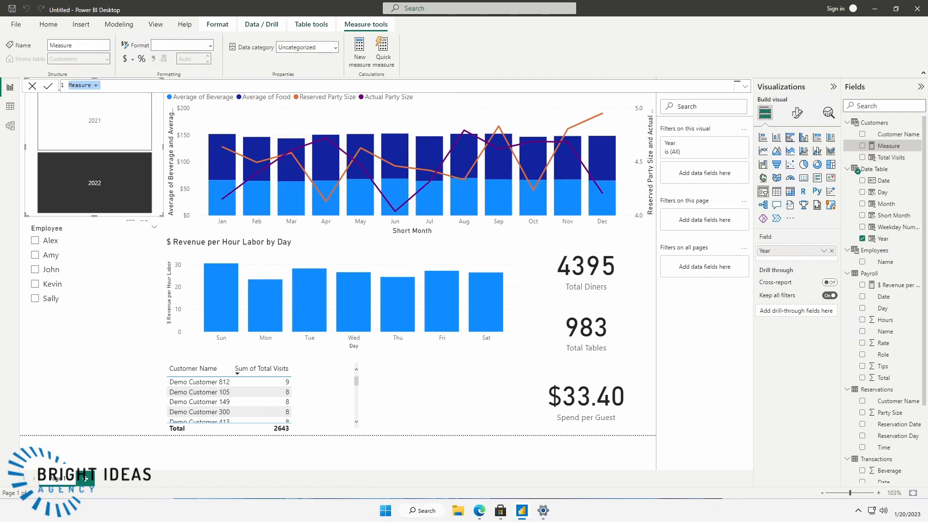
{"action": "type", "text": "Total Visits Measure ="}
{"action": "key", "text": "ctrl+v"}
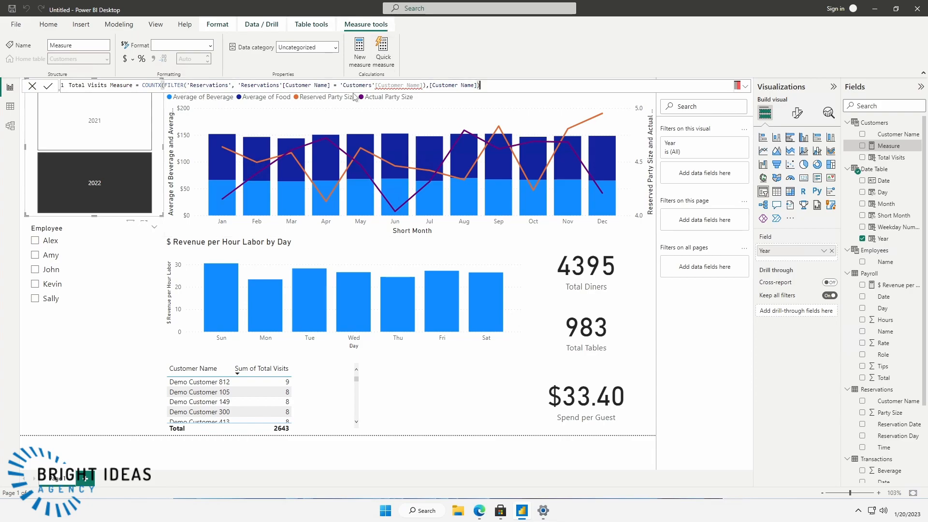
Remove the 'Customers' table reference from the measure's FILTER condition, leaving only [Customer Name], and commit the formula
{"action": "left_click_drag", "start_coordinate": [369, 85], "coordinate": [349, 85]}
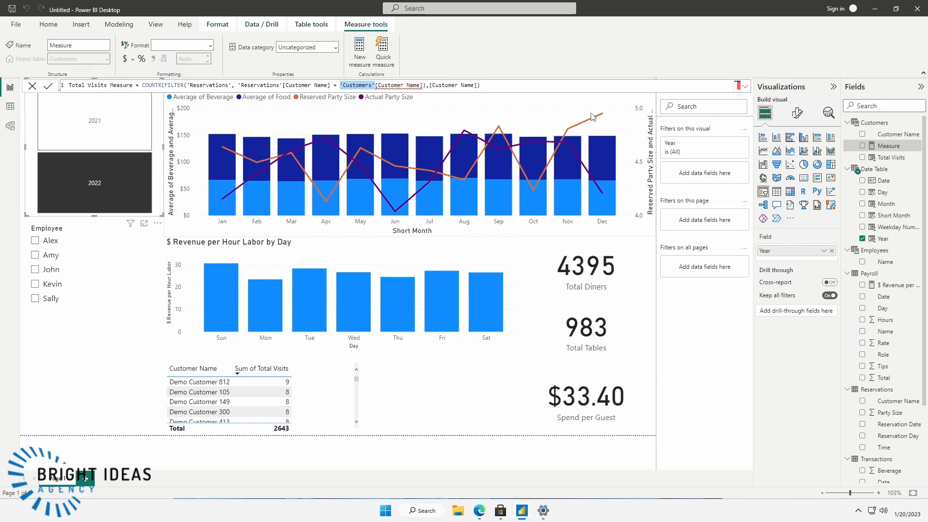
{"action": "key", "text": "BackSpace"}
{"action": "left_click", "coordinate": [448, 86]}
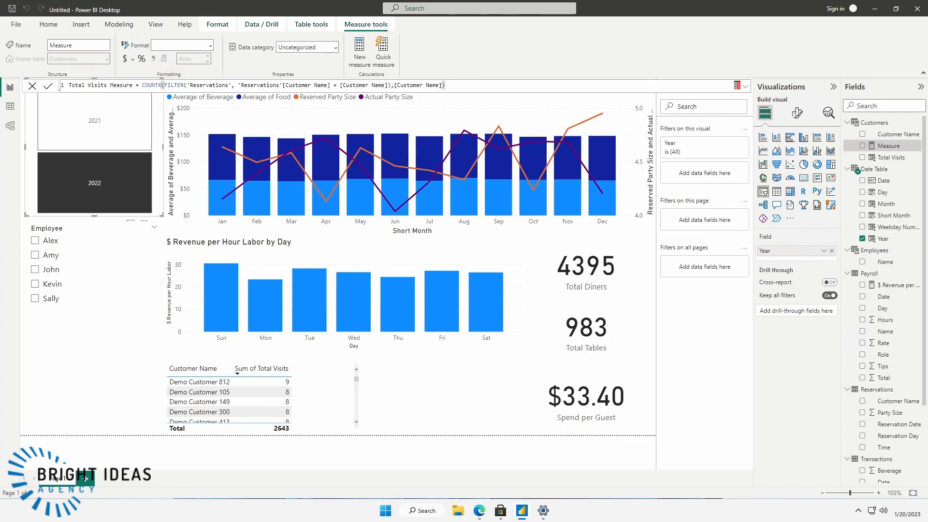
{"action": "key", "text": "Return"}
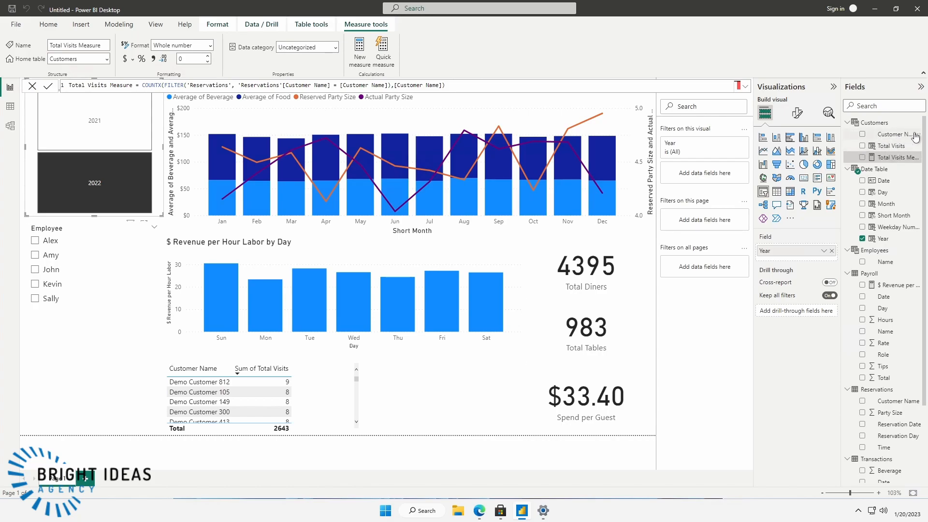
Add Total Visits Measure to the customer table visual and widen the visual to fit the extra column
{"action": "left_click_drag", "start_coordinate": [891, 158], "coordinate": [314, 393]}
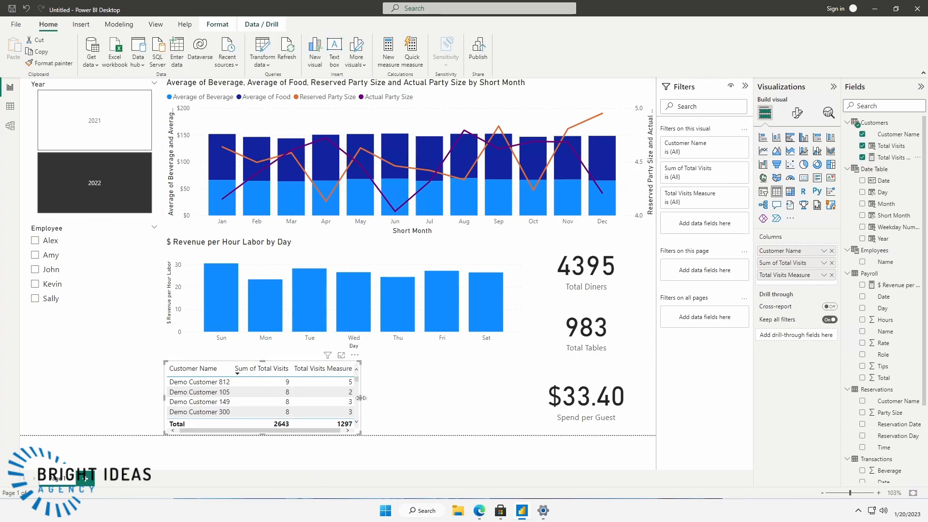
{"action": "left_click_drag", "start_coordinate": [389, 403], "coordinate": [414, 401]}
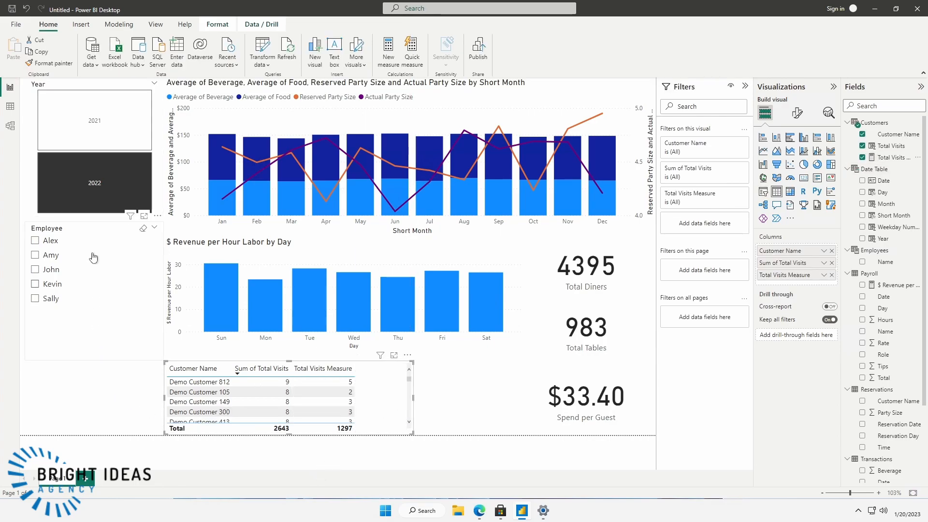
Compare Sum of Total Visits with Total Visits Measure in the customer table under the 2021 and 2022 year filters
{"action": "left_click", "coordinate": [88, 137]}
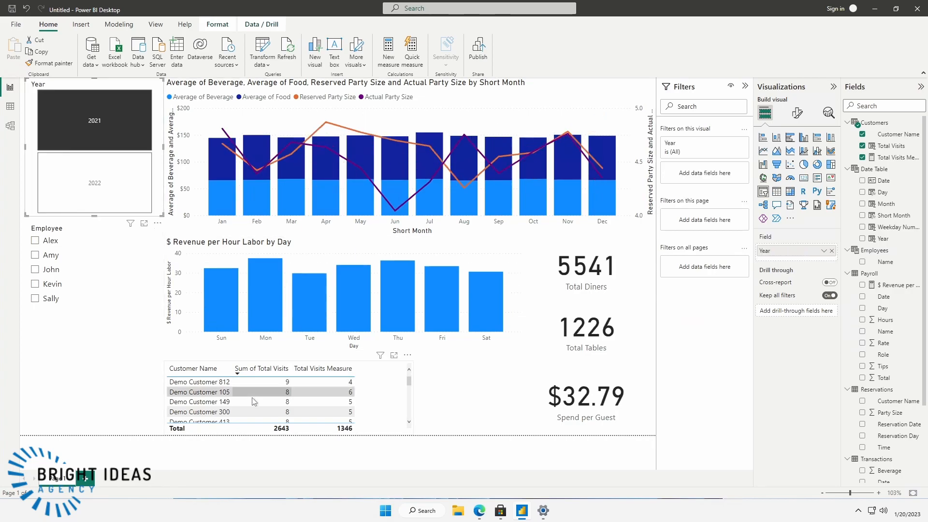
{"action": "left_click", "coordinate": [110, 173]}
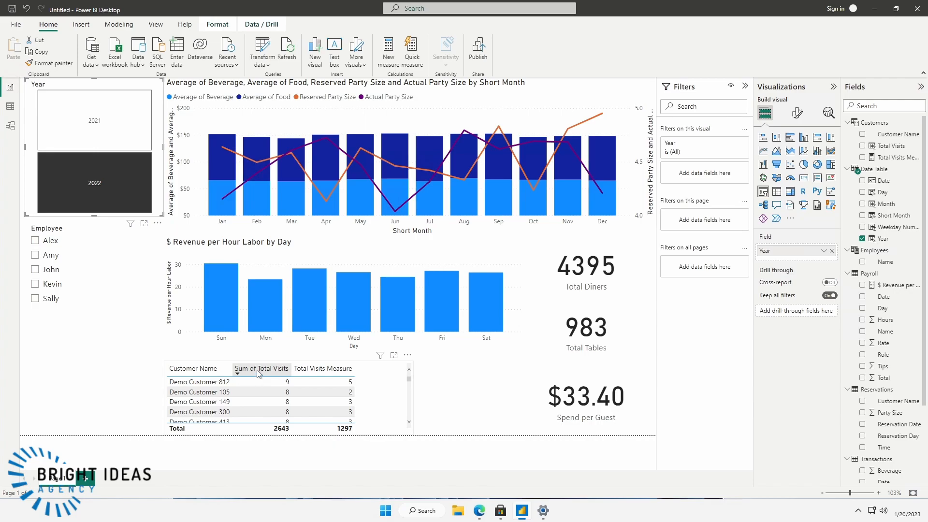
{"action": "left_click", "coordinate": [305, 371], "text": "shift"}
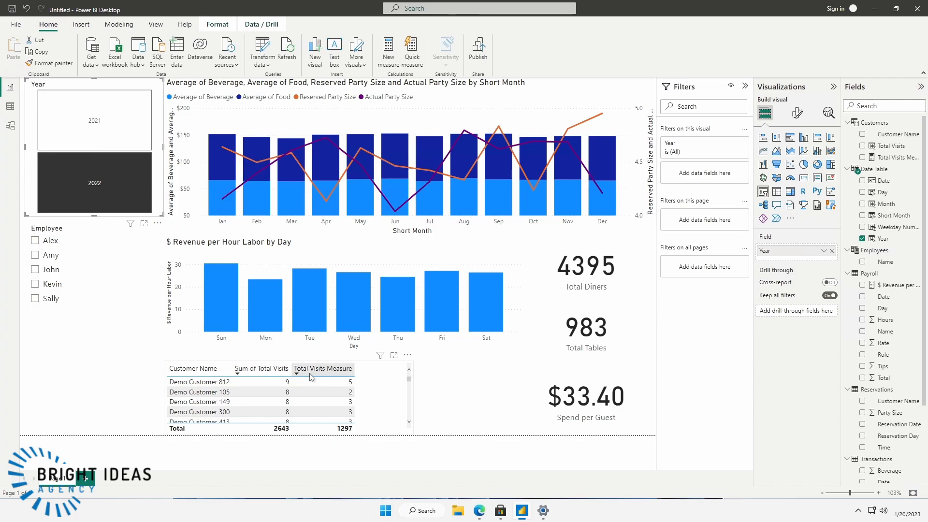
{"action": "left_click", "coordinate": [251, 372]}
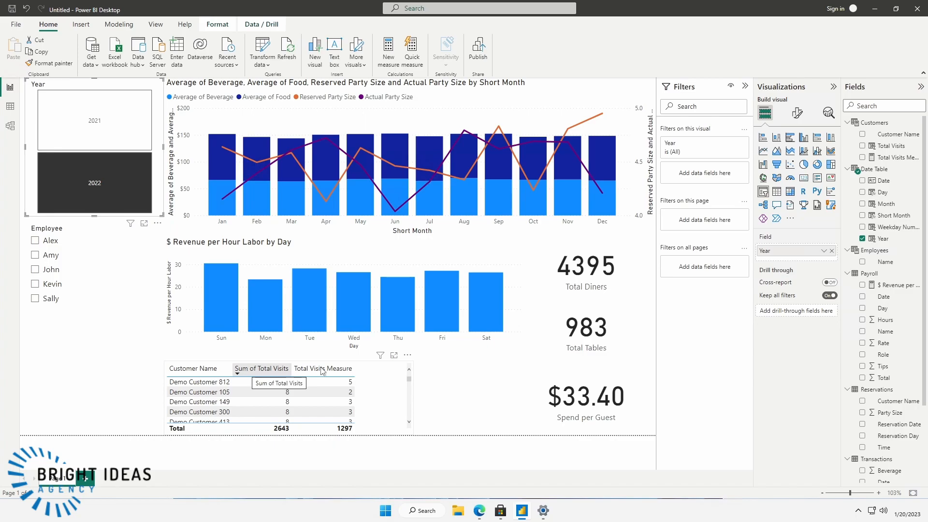
Remove Sum of Total Visits from the customer table visual and rename its Total Visits Measure column as Visits
{"action": "left_click", "coordinate": [380, 410]}
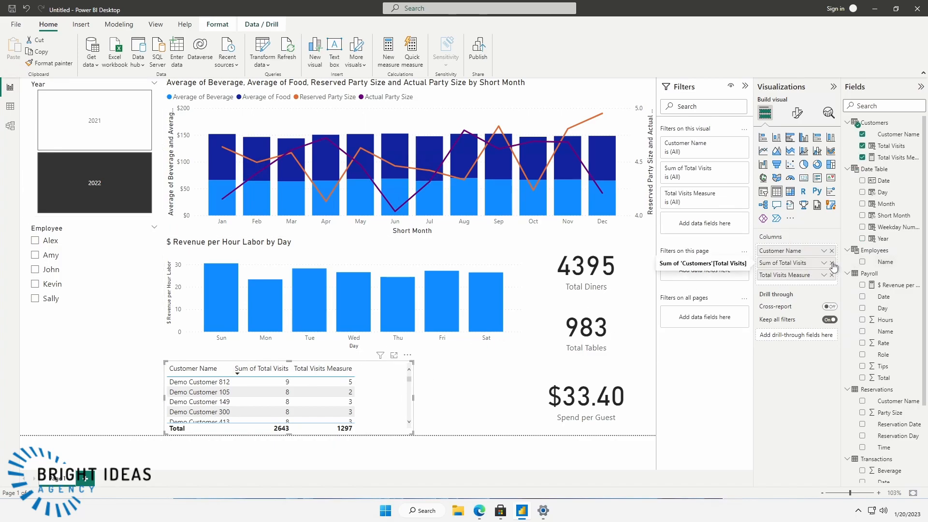
{"action": "left_click_drag", "start_coordinate": [783, 264], "coordinate": [695, 295]}
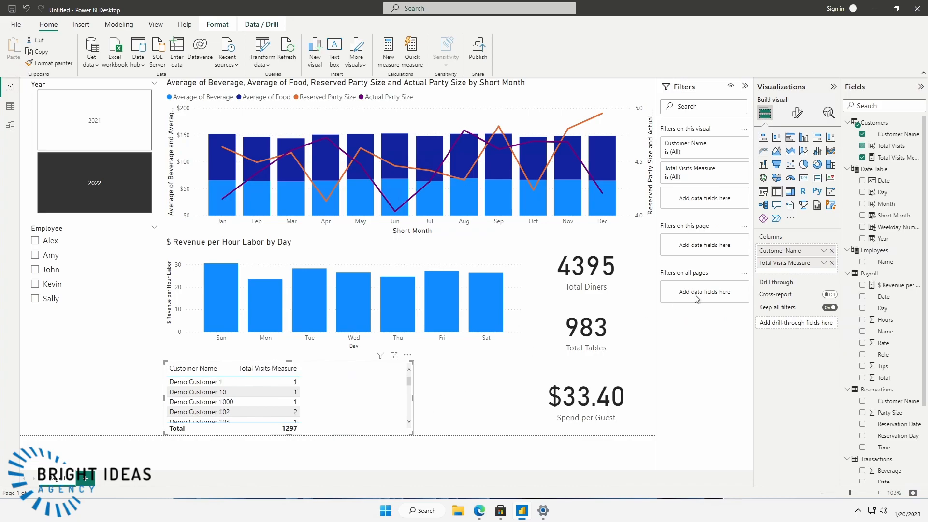
{"action": "double_click", "coordinate": [781, 264]}
{"action": "type", "text": "Visits"}
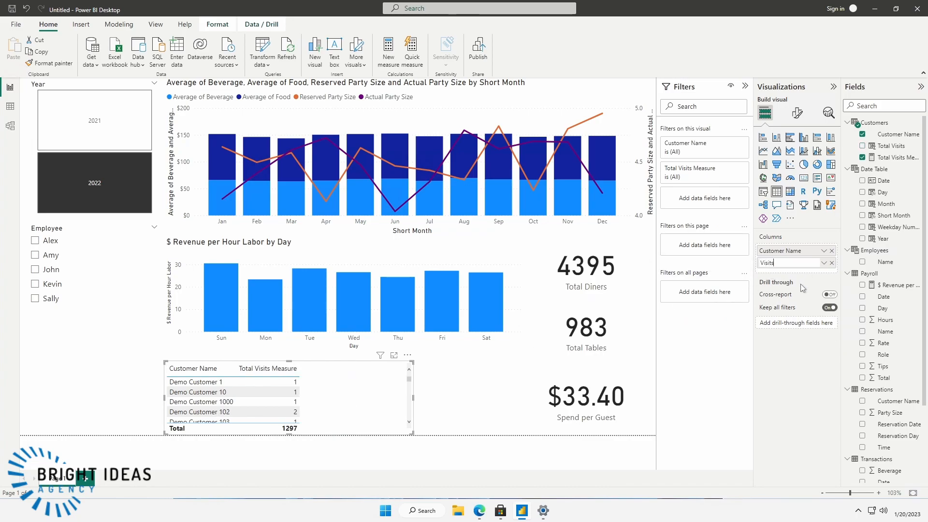
{"action": "key", "text": "Return"}
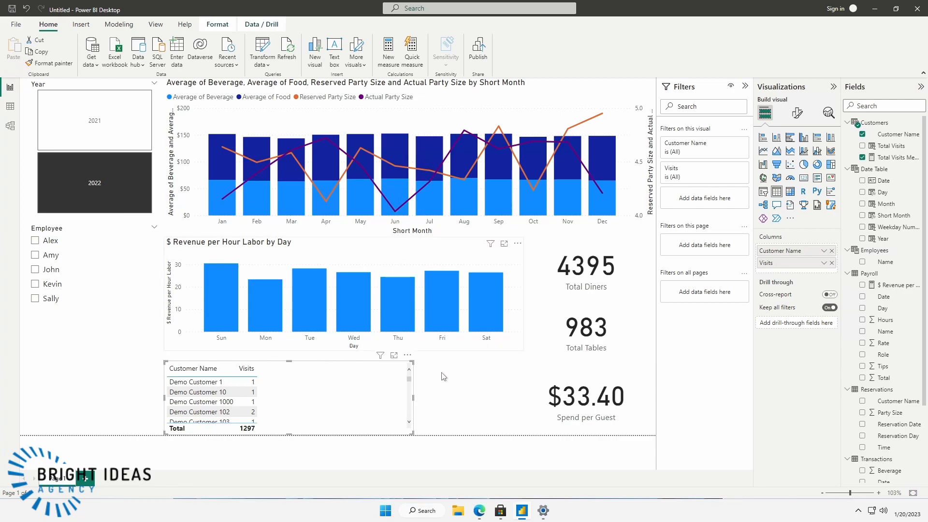
Narrow the customer table around its two columns, sort it by Visits descending, and cross-filter the report to December
{"action": "left_click_drag", "start_coordinate": [412, 396], "coordinate": [301, 402]}
{"action": "left_click", "coordinate": [247, 373]}
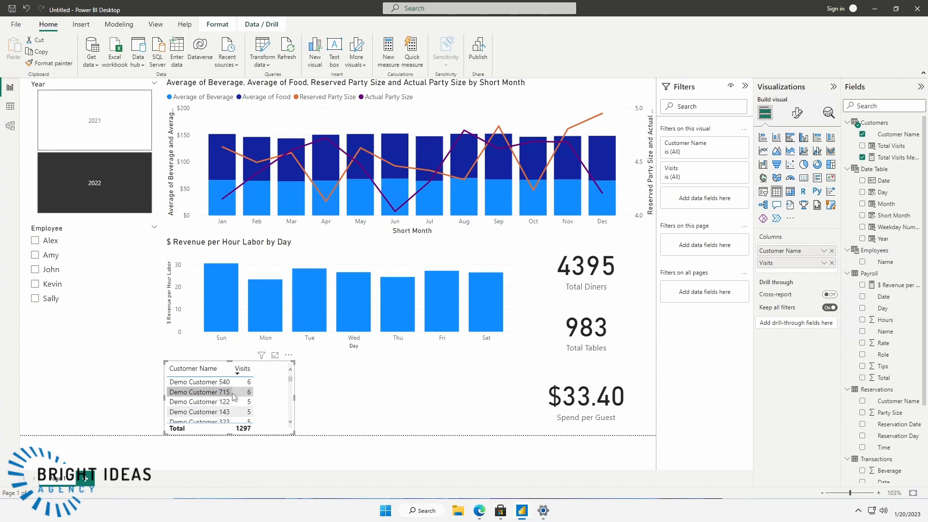
{"action": "left_click", "coordinate": [391, 193]}
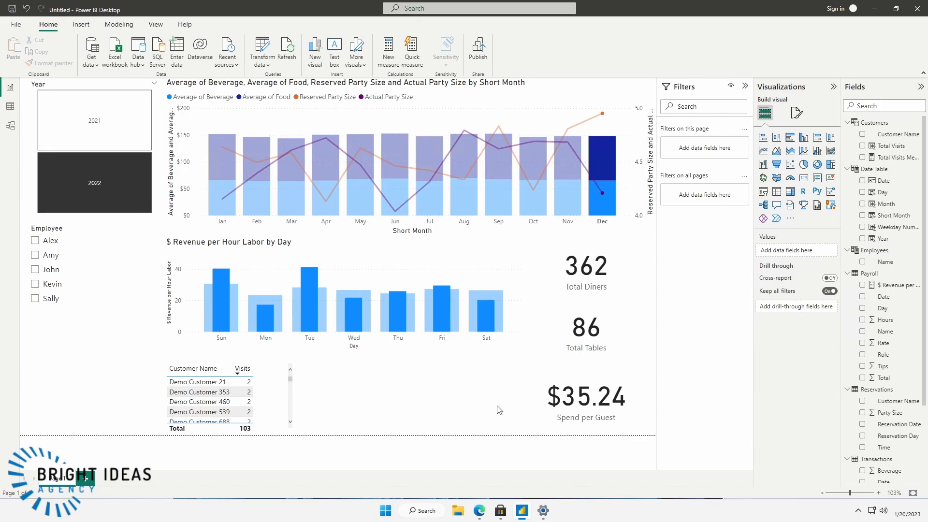
Save the report to the Desktop as a Power BI file named Restaurant 2
{"action": "left_click", "coordinate": [16, 24]}
{"action": "left_click", "coordinate": [23, 92]}
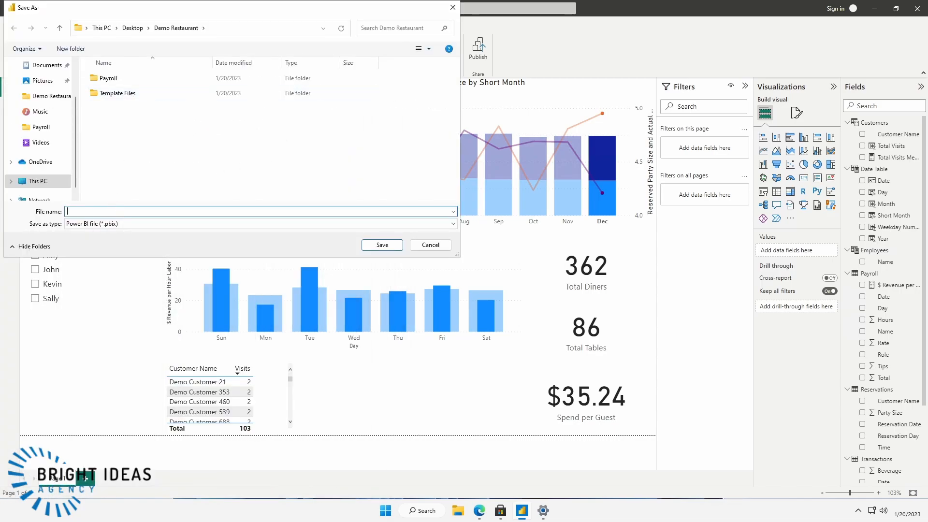
{"action": "left_click", "coordinate": [131, 27]}
{"action": "left_click", "coordinate": [114, 92]}
{"action": "left_click", "coordinate": [108, 212]}
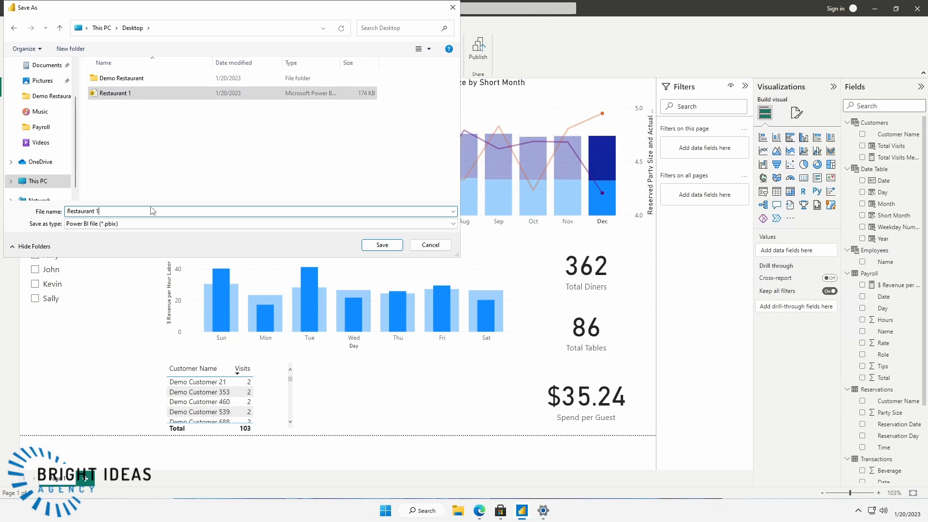
{"action": "key", "text": "BackSpace"}
{"action": "type", "text": "2"}
{"action": "key", "text": "Return"}
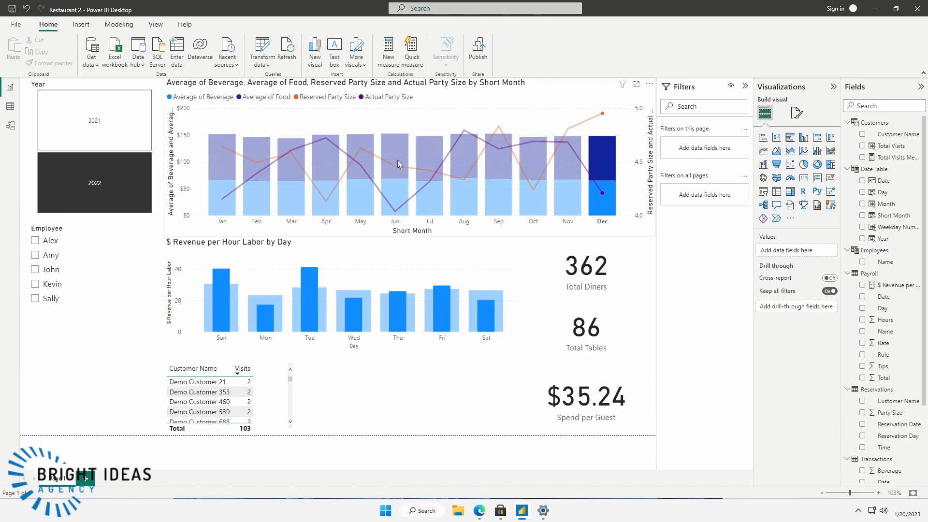
Sign in to the Power BI account, then save the report's changes and publish it to My workspace
{"action": "mouse_move", "coordinate": [398, 164]}
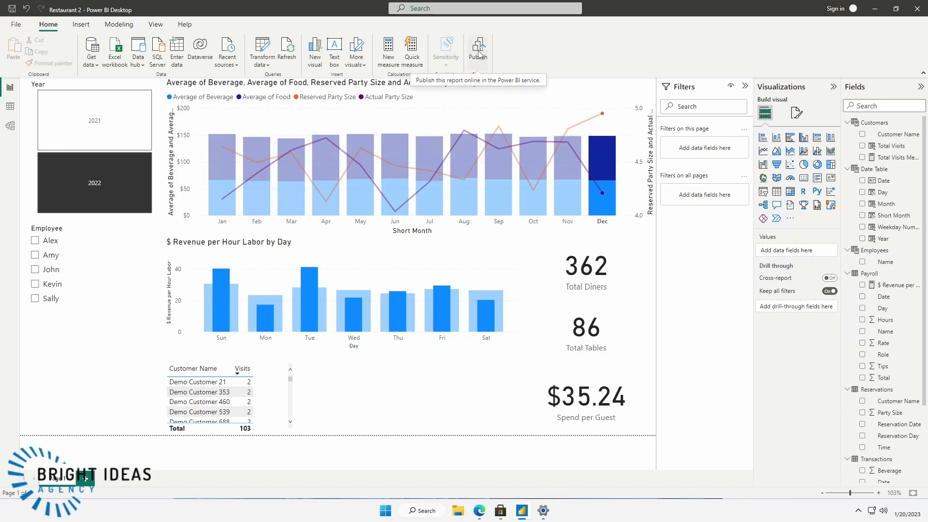
{"action": "left_click", "coordinate": [835, 10]}
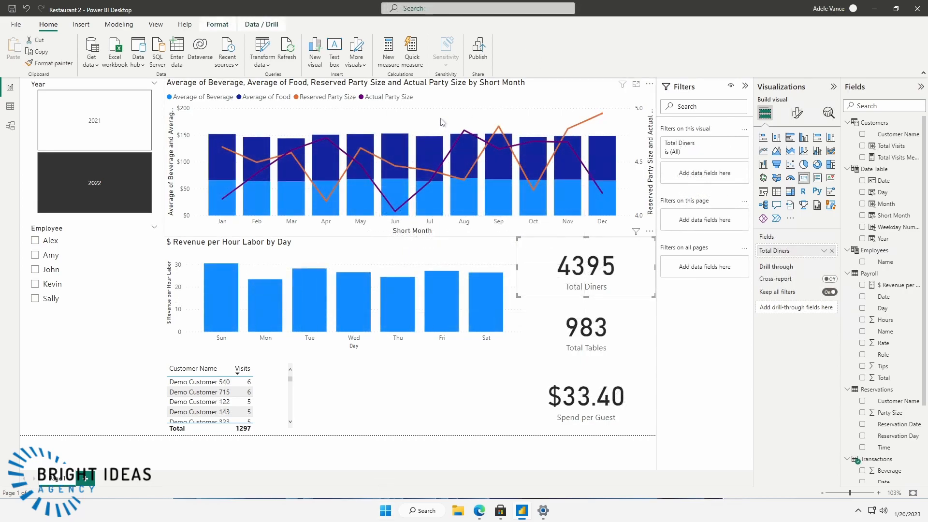
{"action": "left_click", "coordinate": [483, 53]}
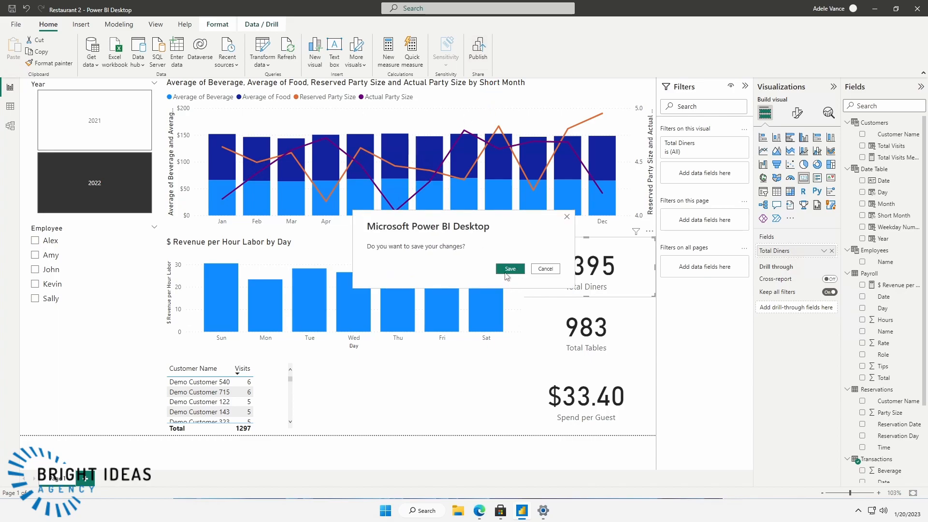
{"action": "left_click", "coordinate": [509, 269]}
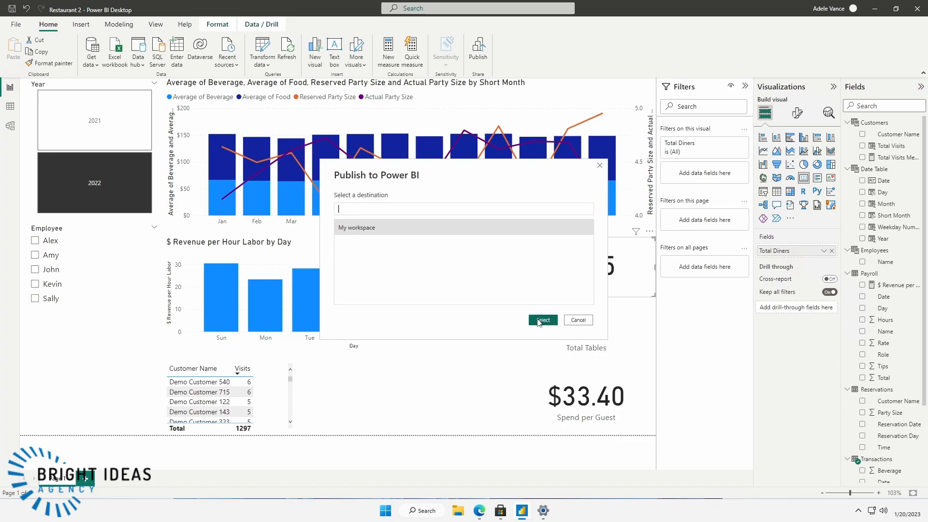
{"action": "left_click", "coordinate": [542, 320]}
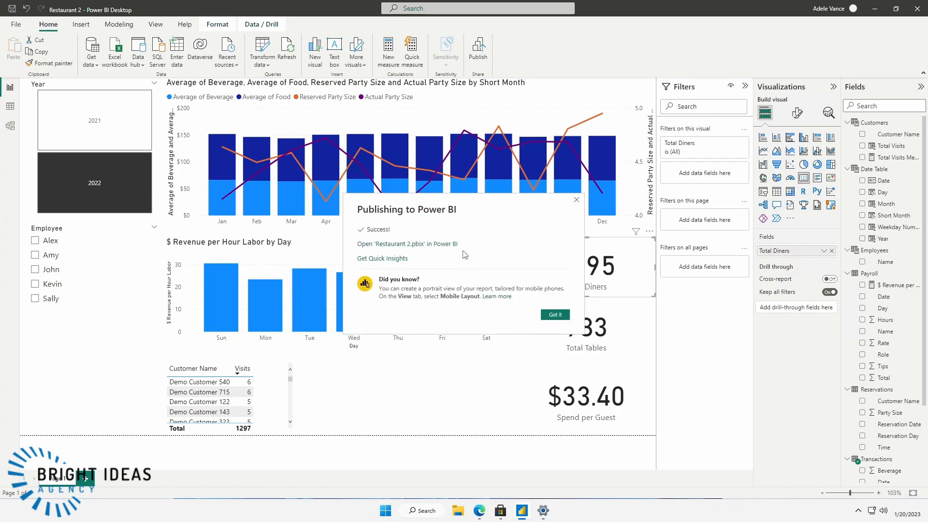
Open the published Restaurant 2 report in the Power BI service and view the contents of My workspace and the workspaces list
{"action": "left_click", "coordinate": [413, 247]}
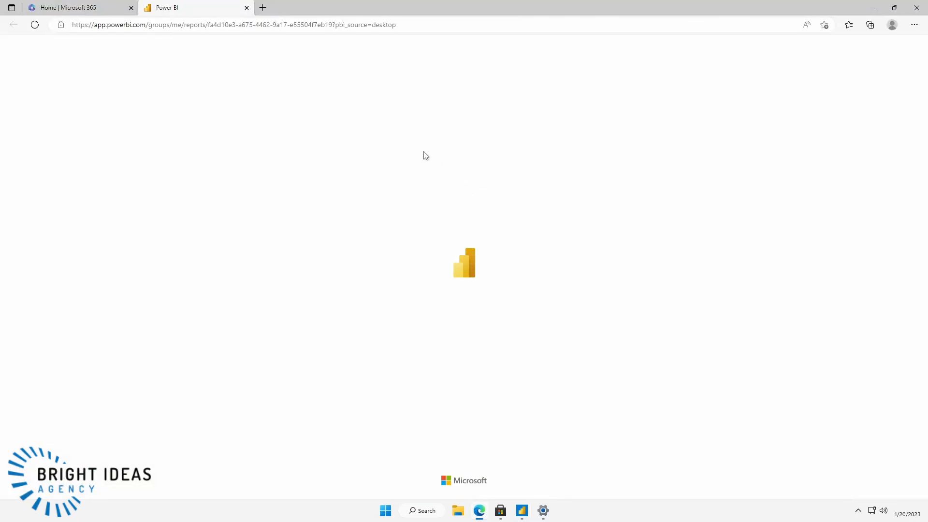
{"action": "left_click", "coordinate": [269, 152]}
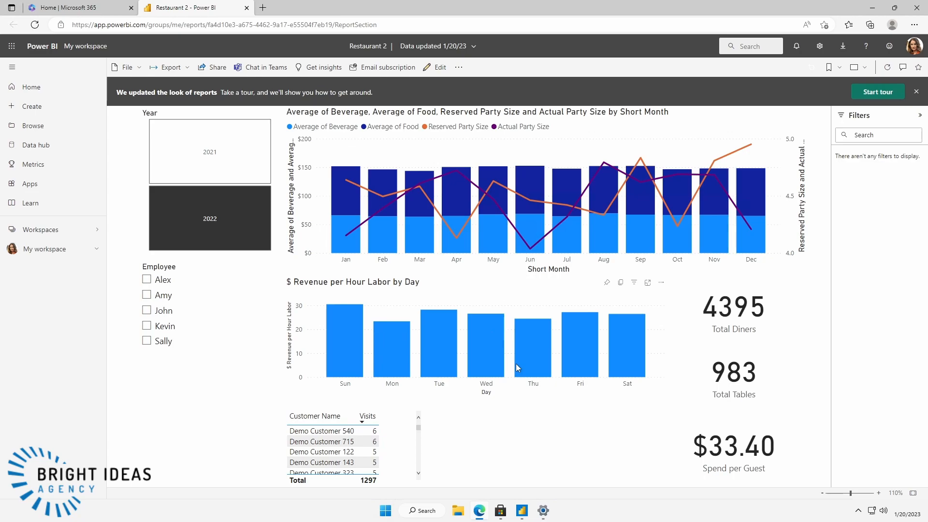
{"action": "mouse_move", "coordinate": [516, 367]}
{"action": "left_click", "coordinate": [97, 250]}
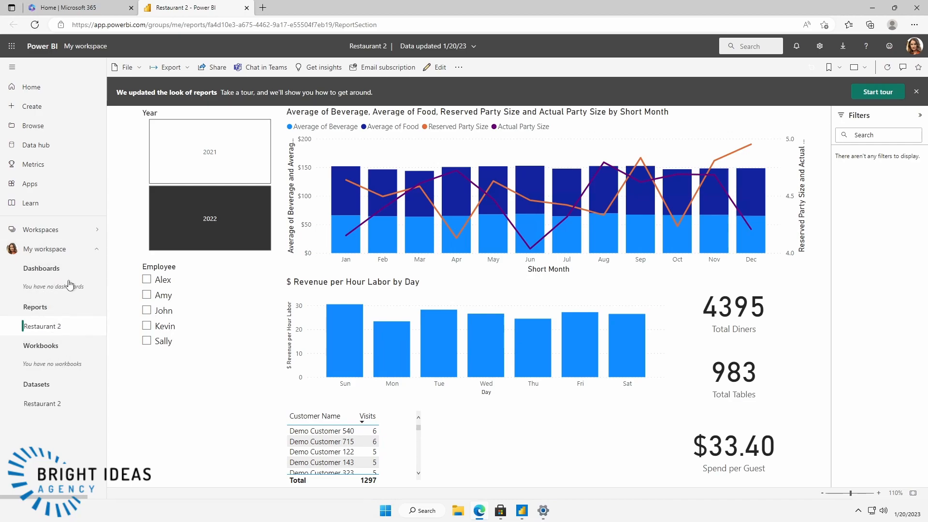
{"action": "left_click", "coordinate": [92, 237]}
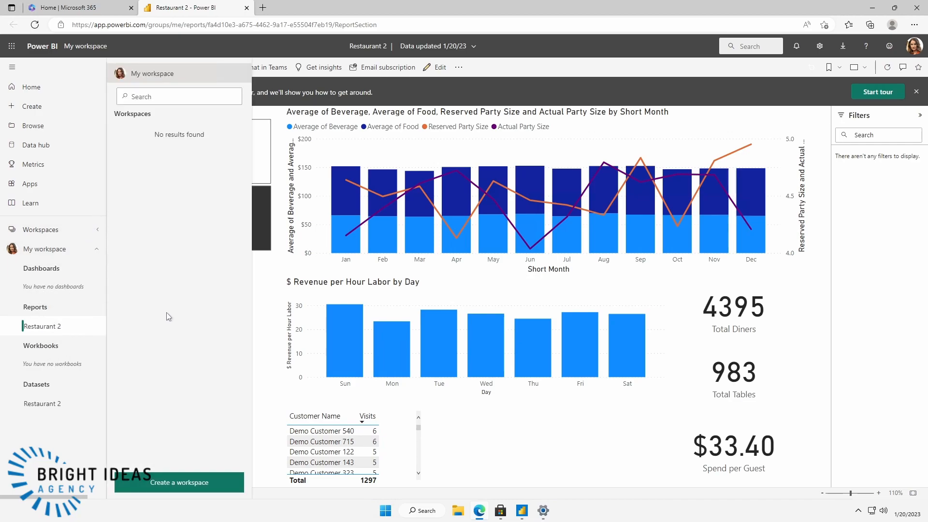
{"action": "left_click", "coordinate": [690, 136]}
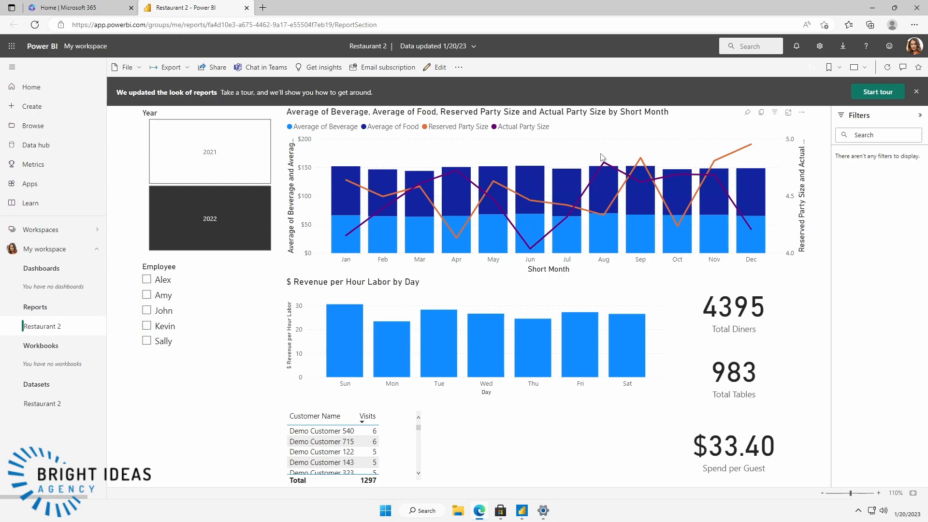
Test cross-filtering in the published report by selecting March, Friday and January in the charts
{"action": "left_click", "coordinate": [422, 237]}
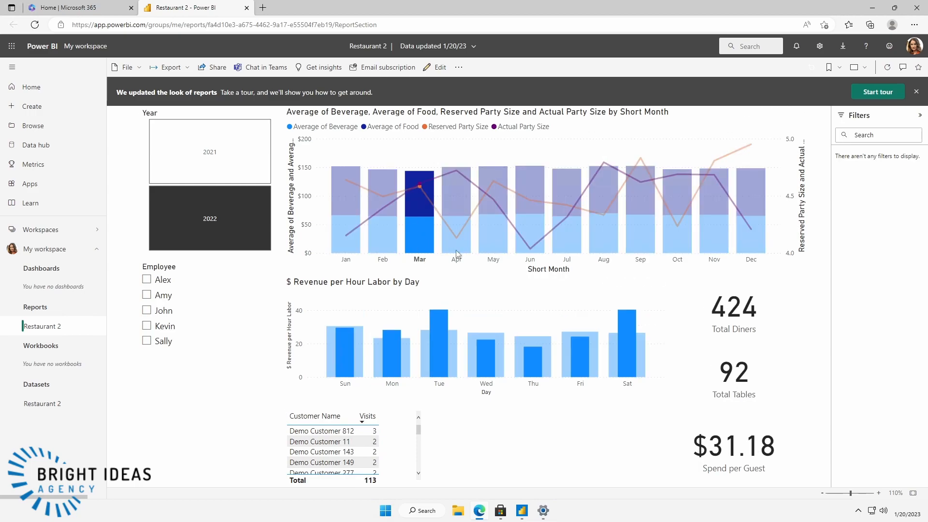
{"action": "left_click", "coordinate": [593, 346]}
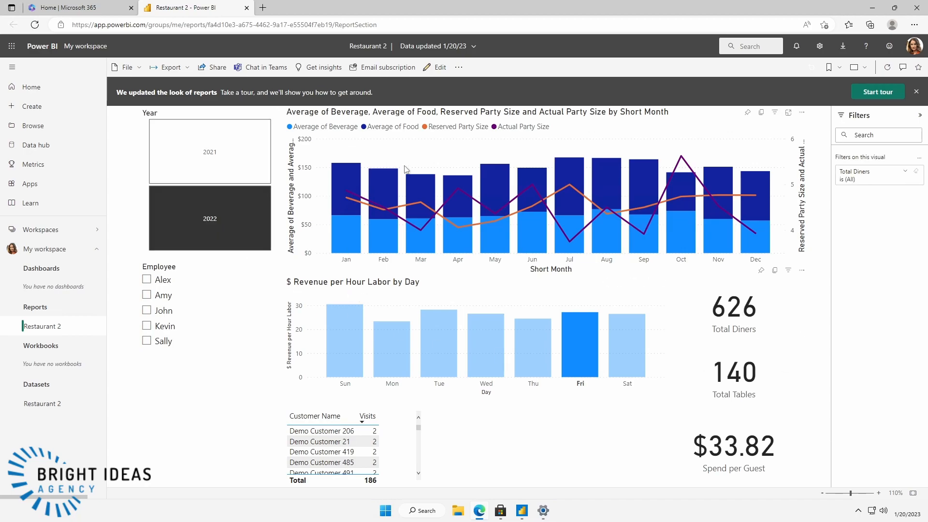
{"action": "left_click", "coordinate": [355, 174]}
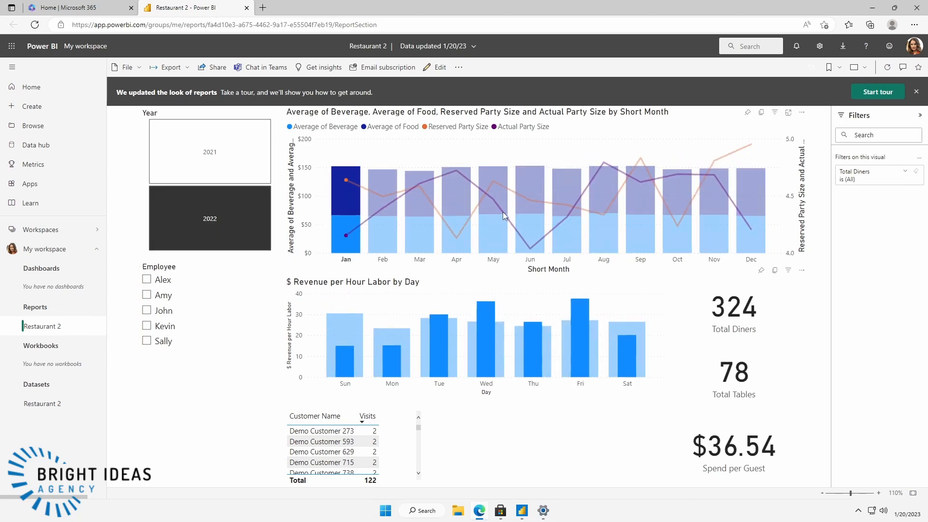